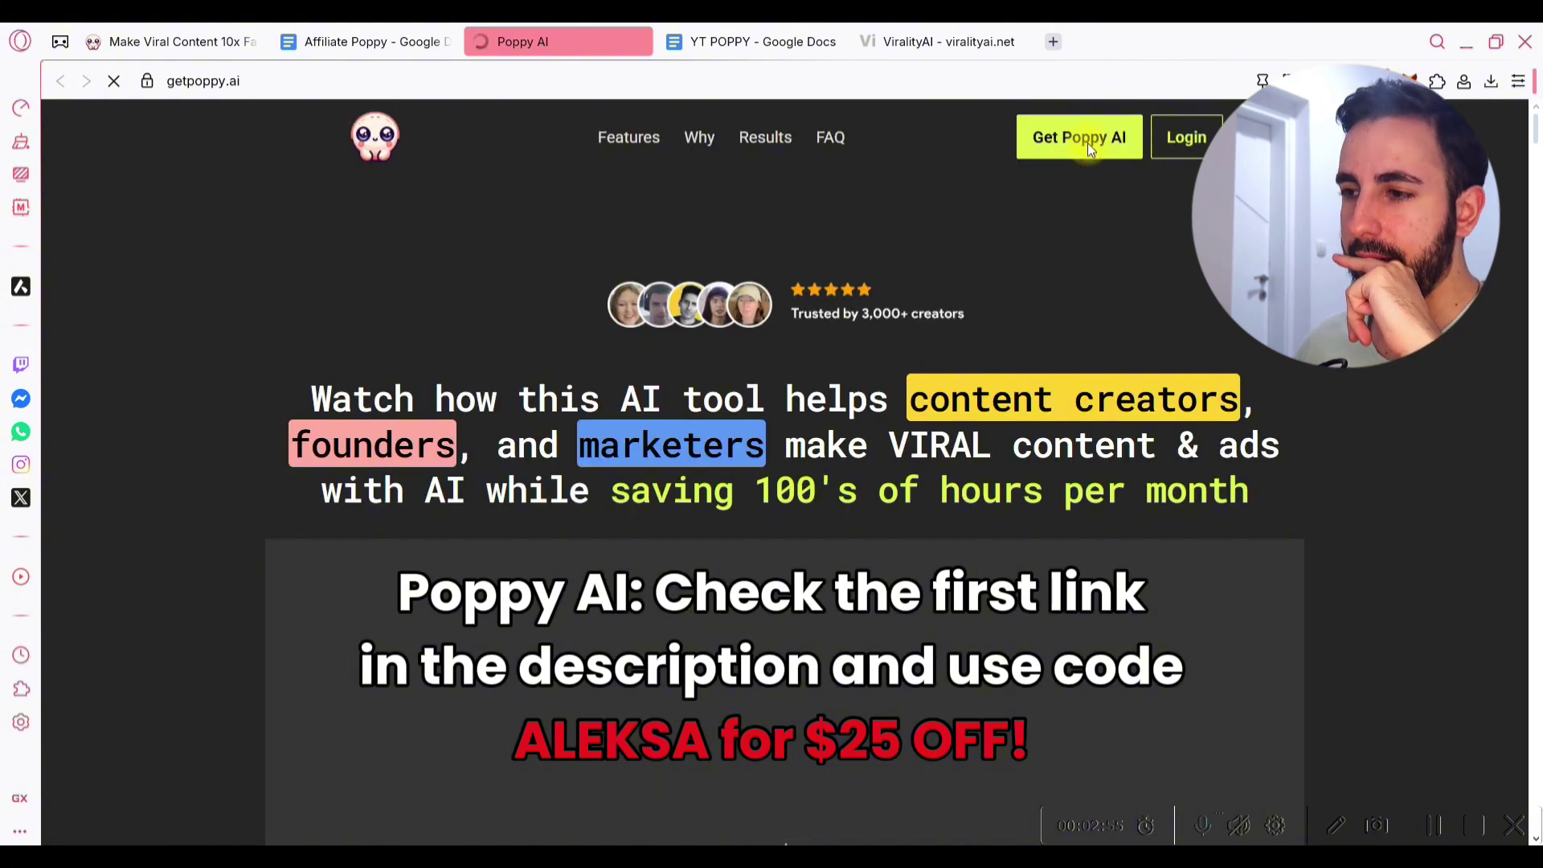
# - Open the Poppy AI checkout and choose the $399.00/yr plan
pyautogui.click(1088, 143)
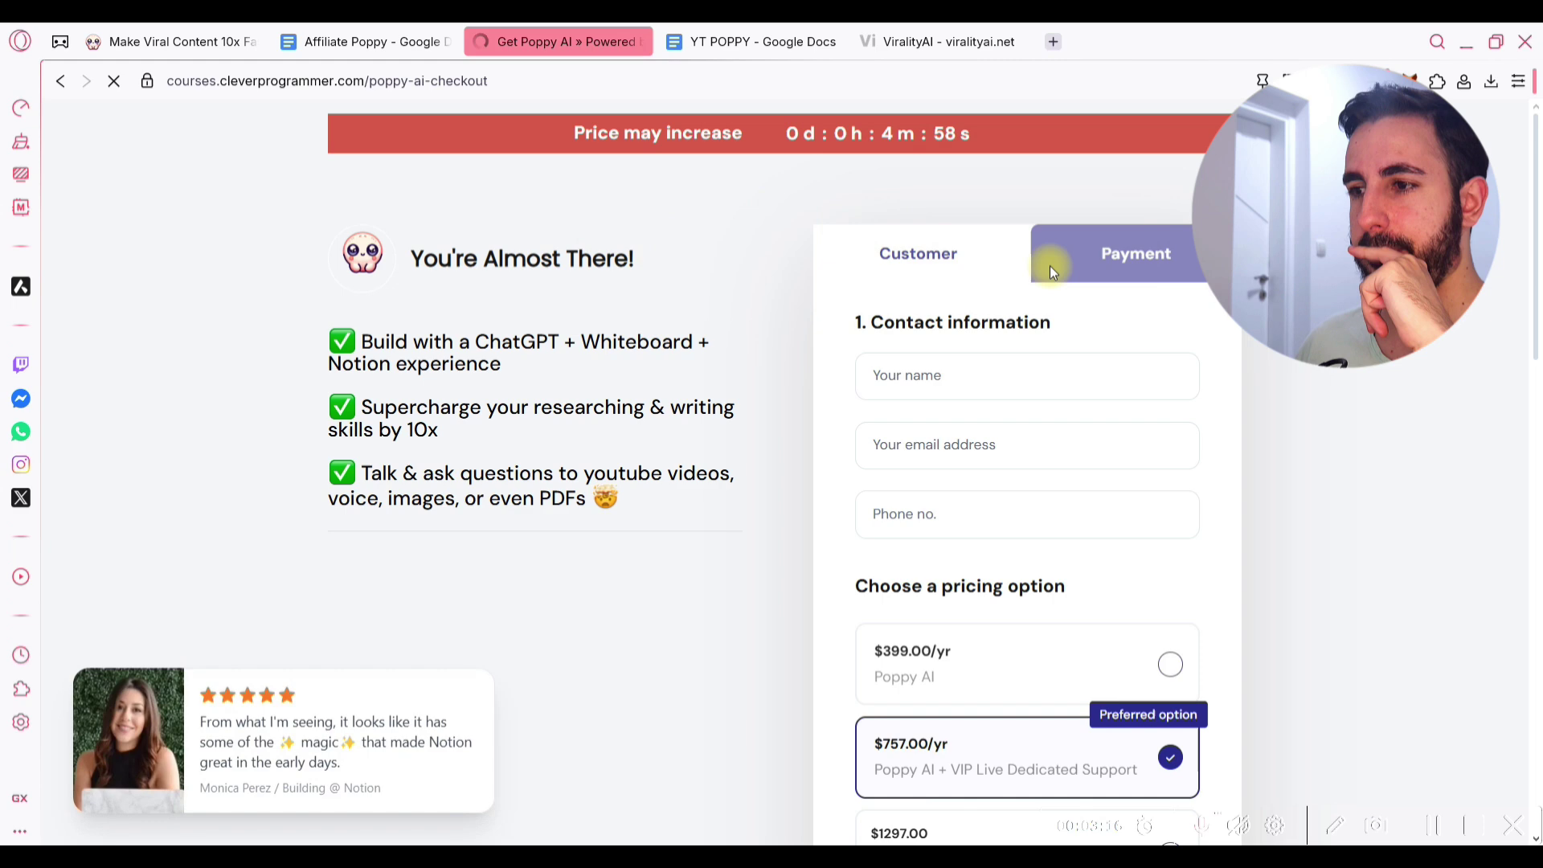
pyautogui.scroll(-5, 1000, 492)
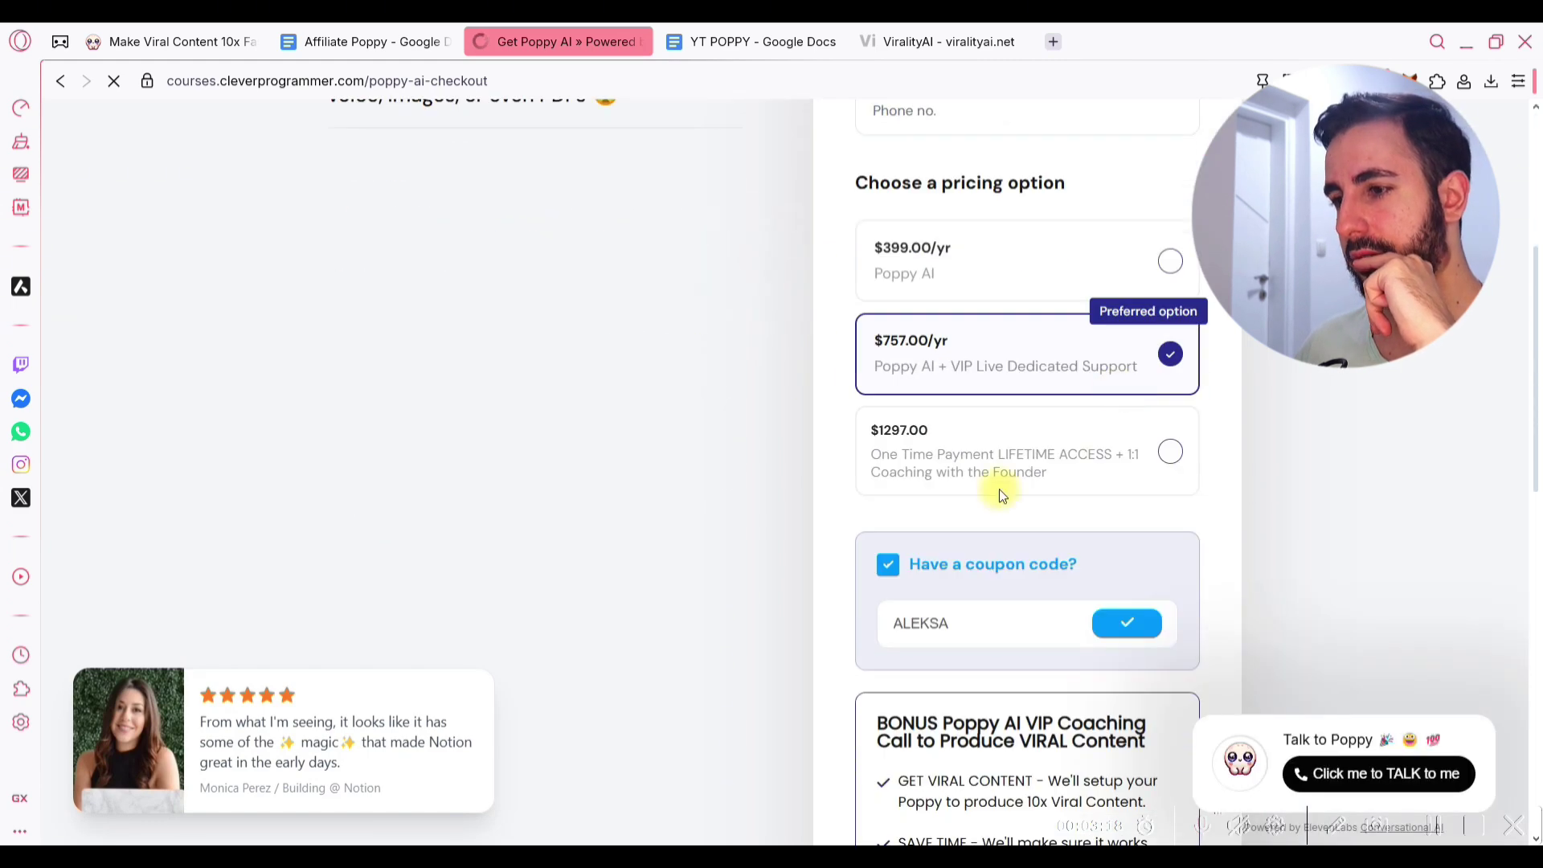
pyautogui.click(1013, 267)
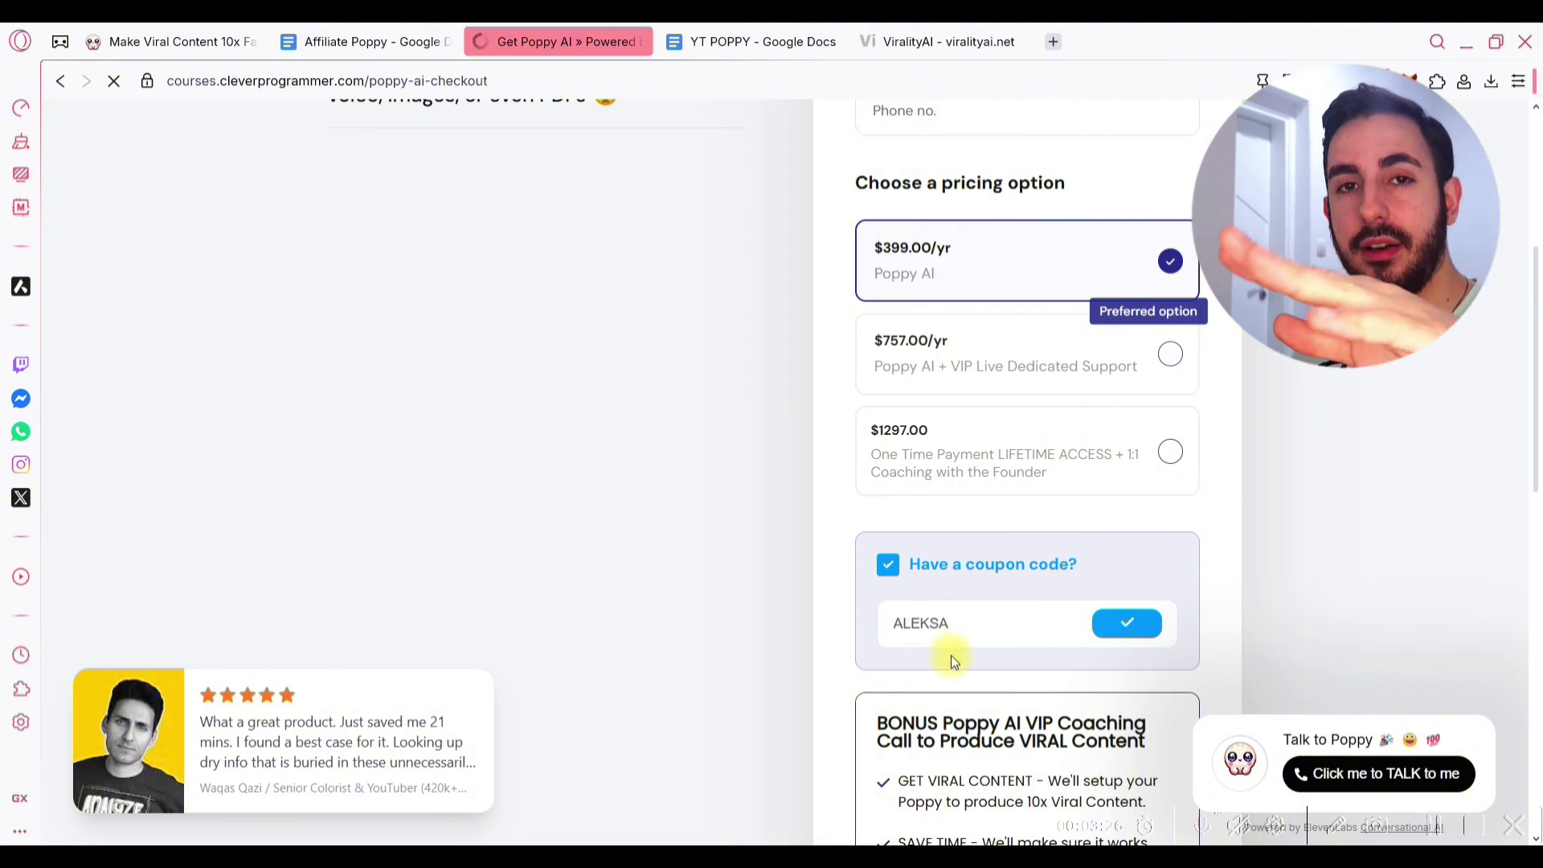
# - Review the checkout showing the coupon-discounted $374 total due today
pyautogui.scroll(-10, 1015, 653)
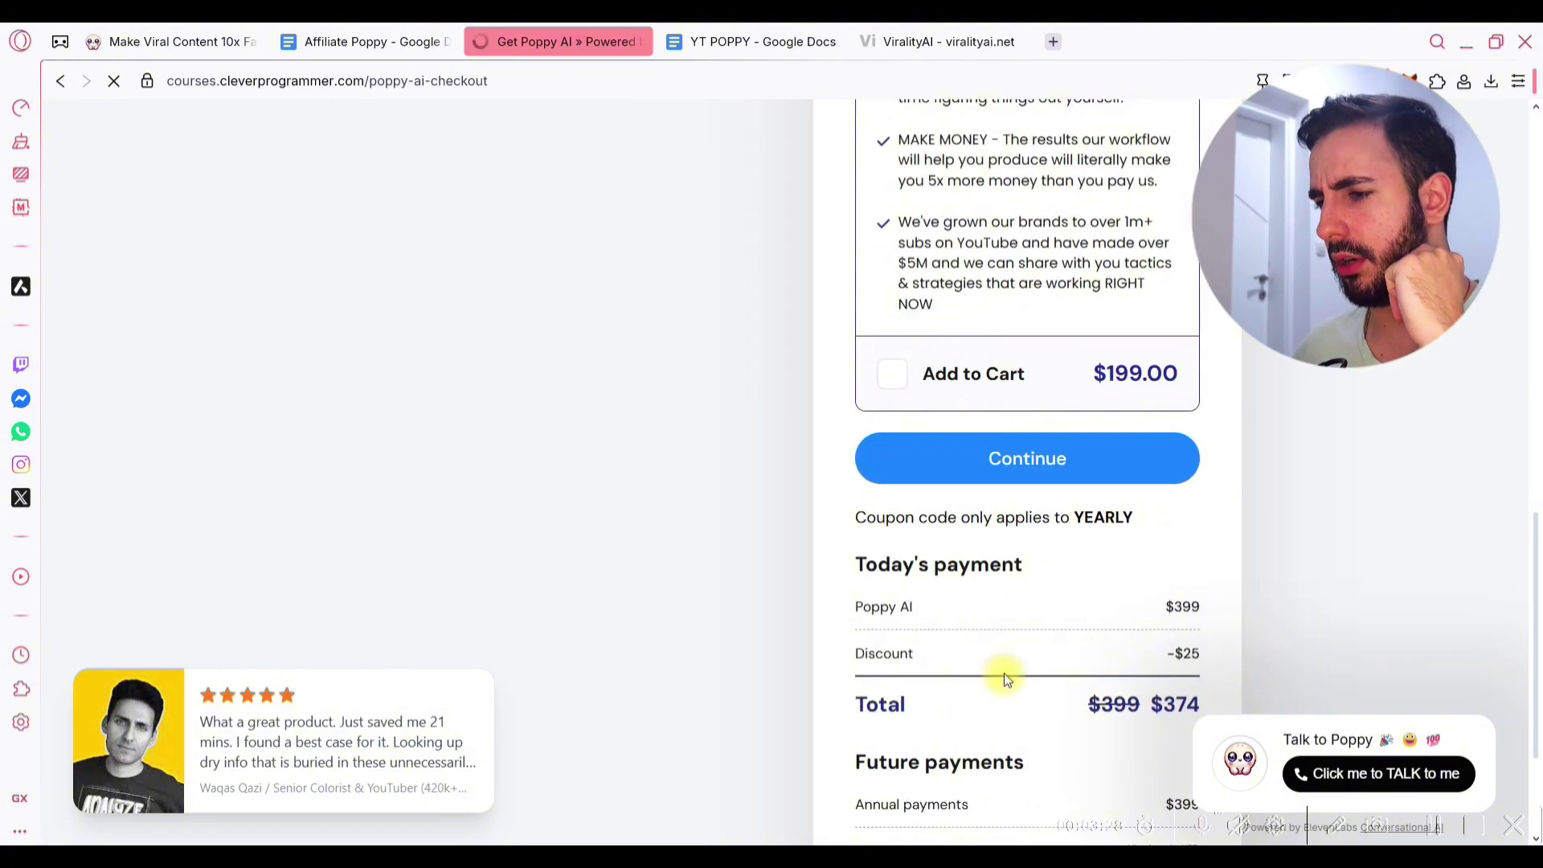
pyautogui.moveTo(1167, 664); pyautogui.dragTo(1201, 658)
pyautogui.scroll(-1, 1191, 631)
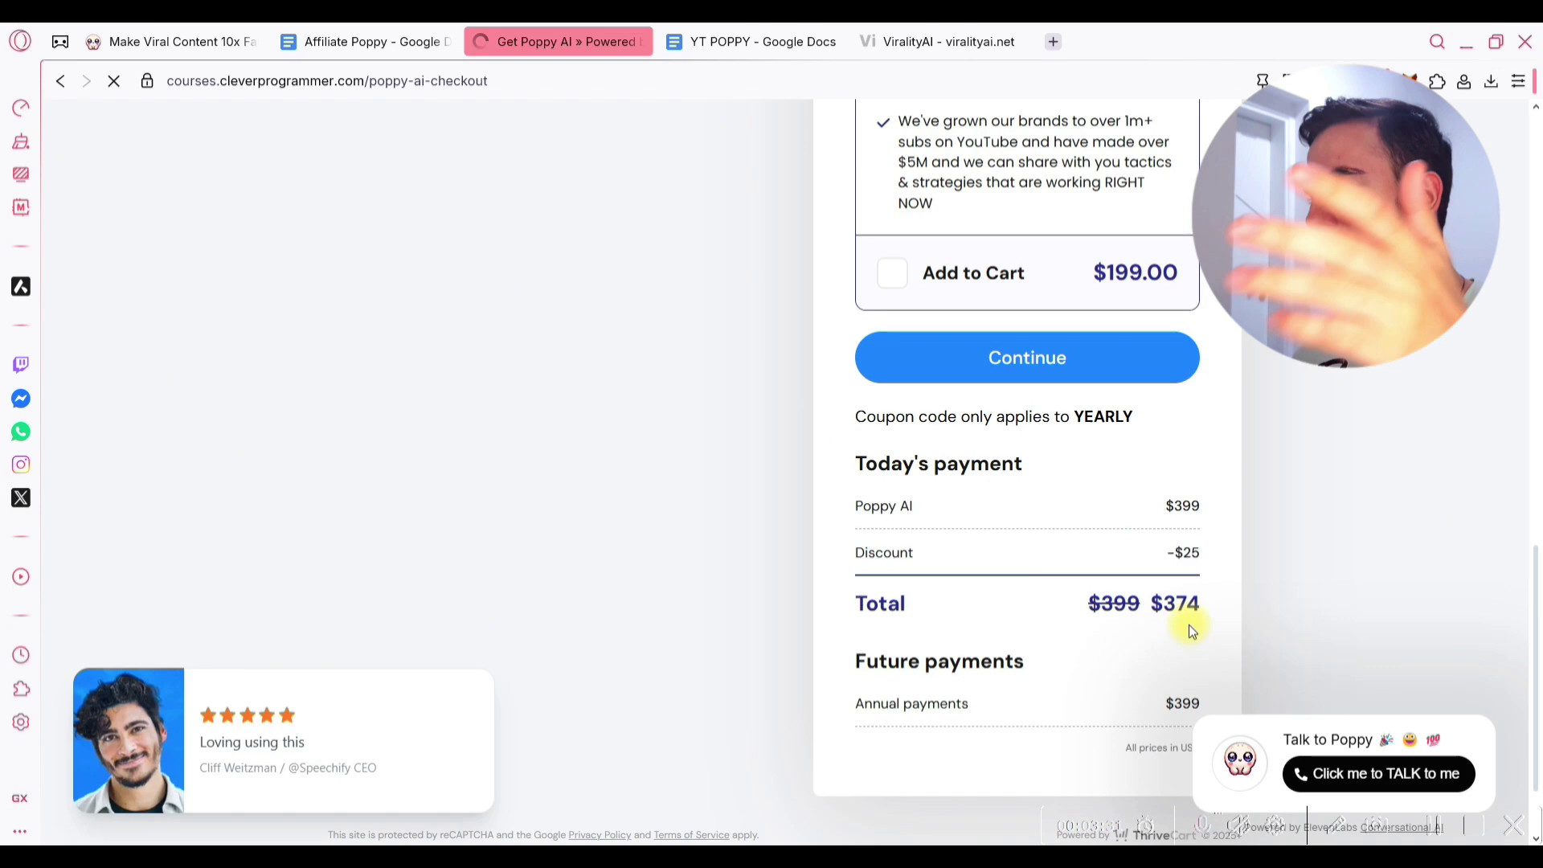
pyautogui.scroll(10, 1130, 595)
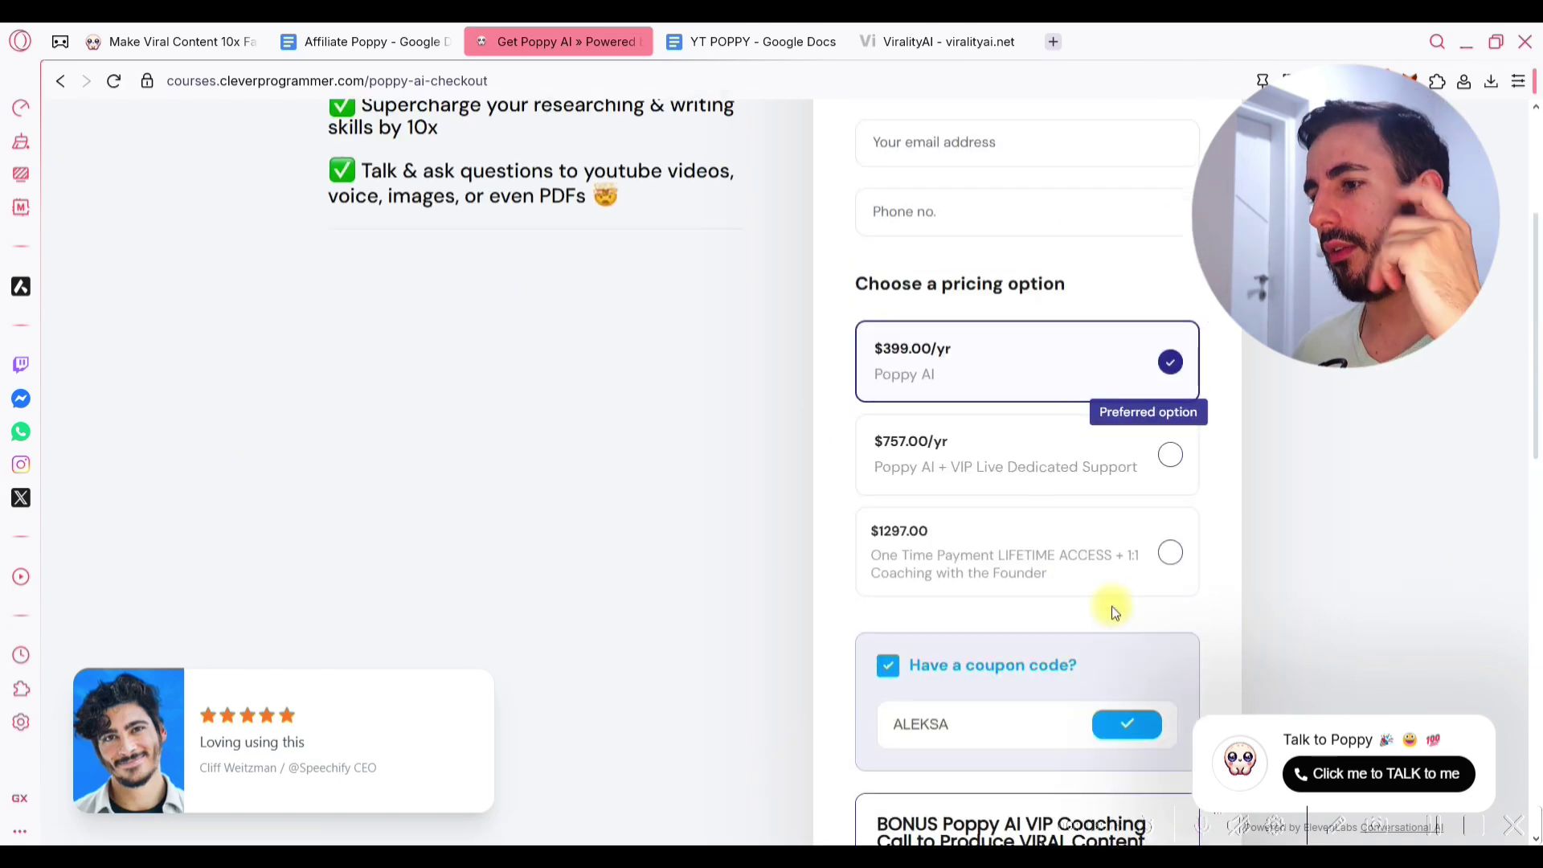
pyautogui.scroll(-2, 1113, 611)
pyautogui.scroll(-2, 1113, 604)
pyautogui.scroll(-7, 1081, 569)
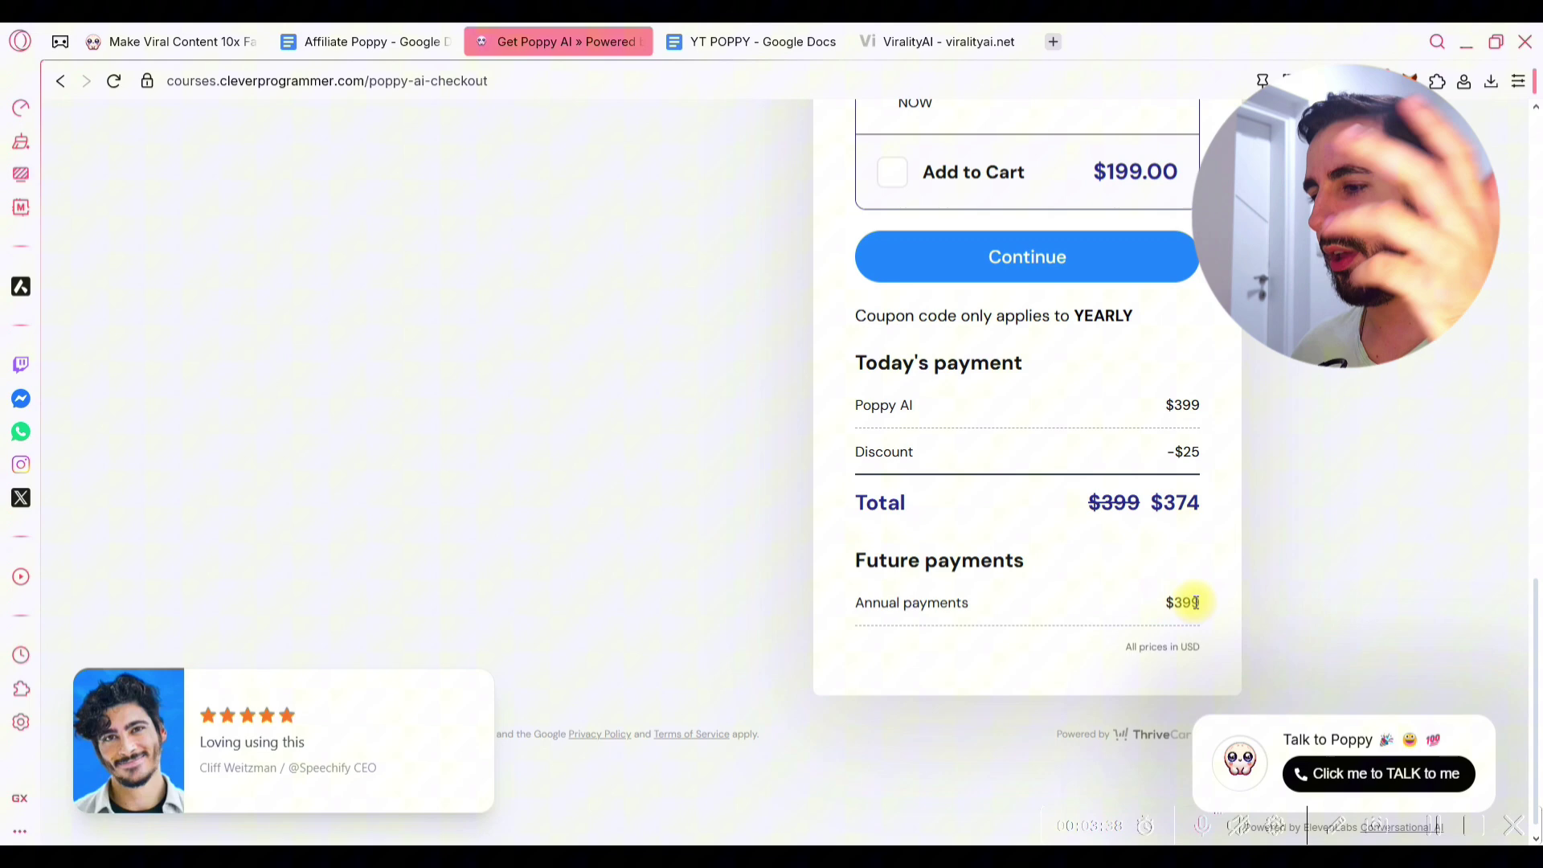
pyautogui.scroll(4, 1182, 594)
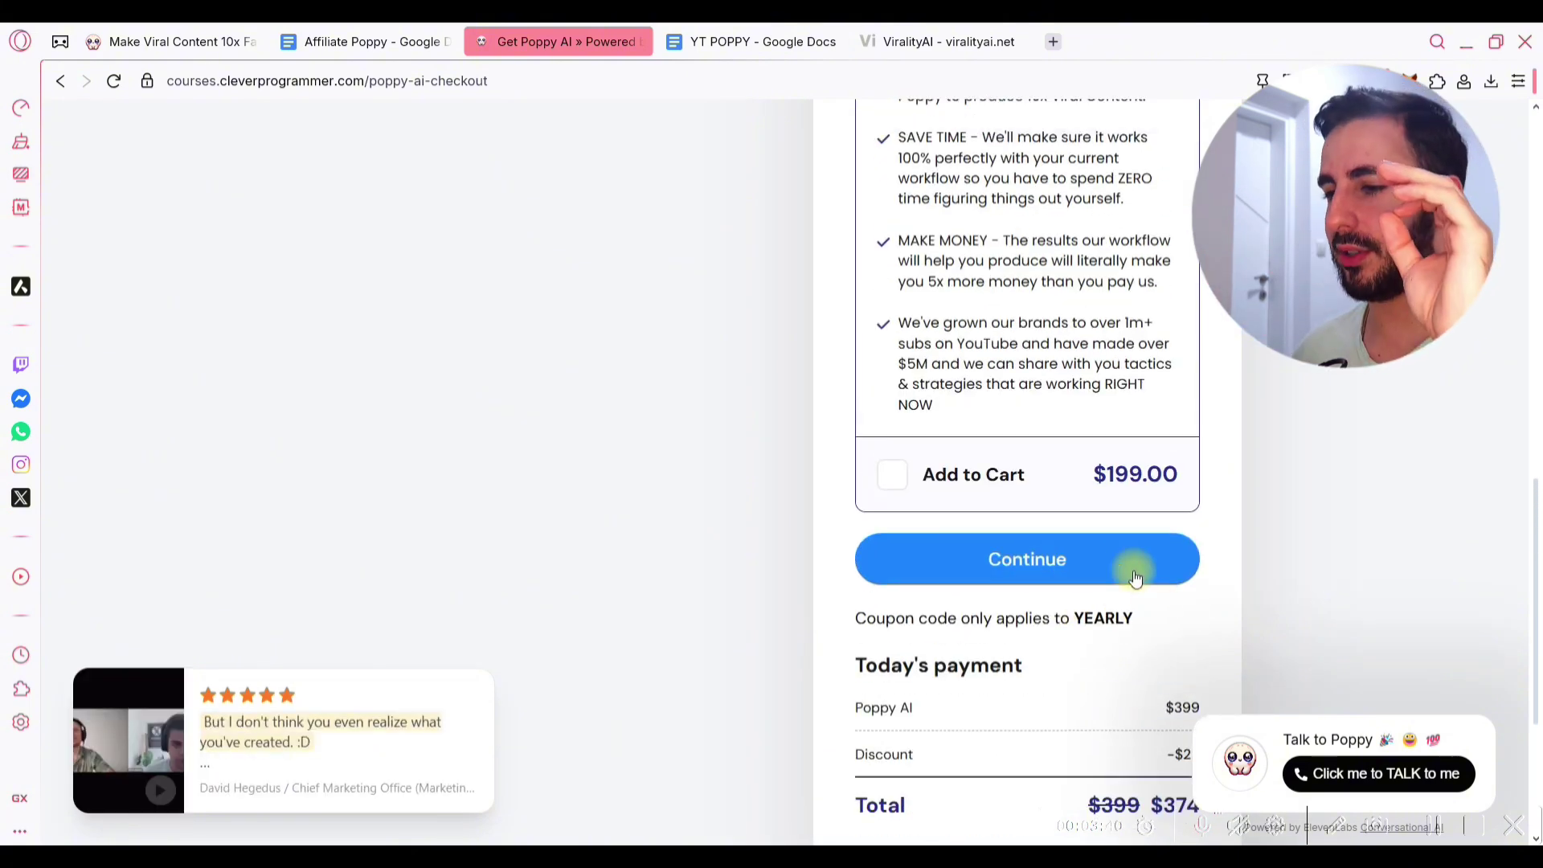
pyautogui.scroll(10, 834, 551)
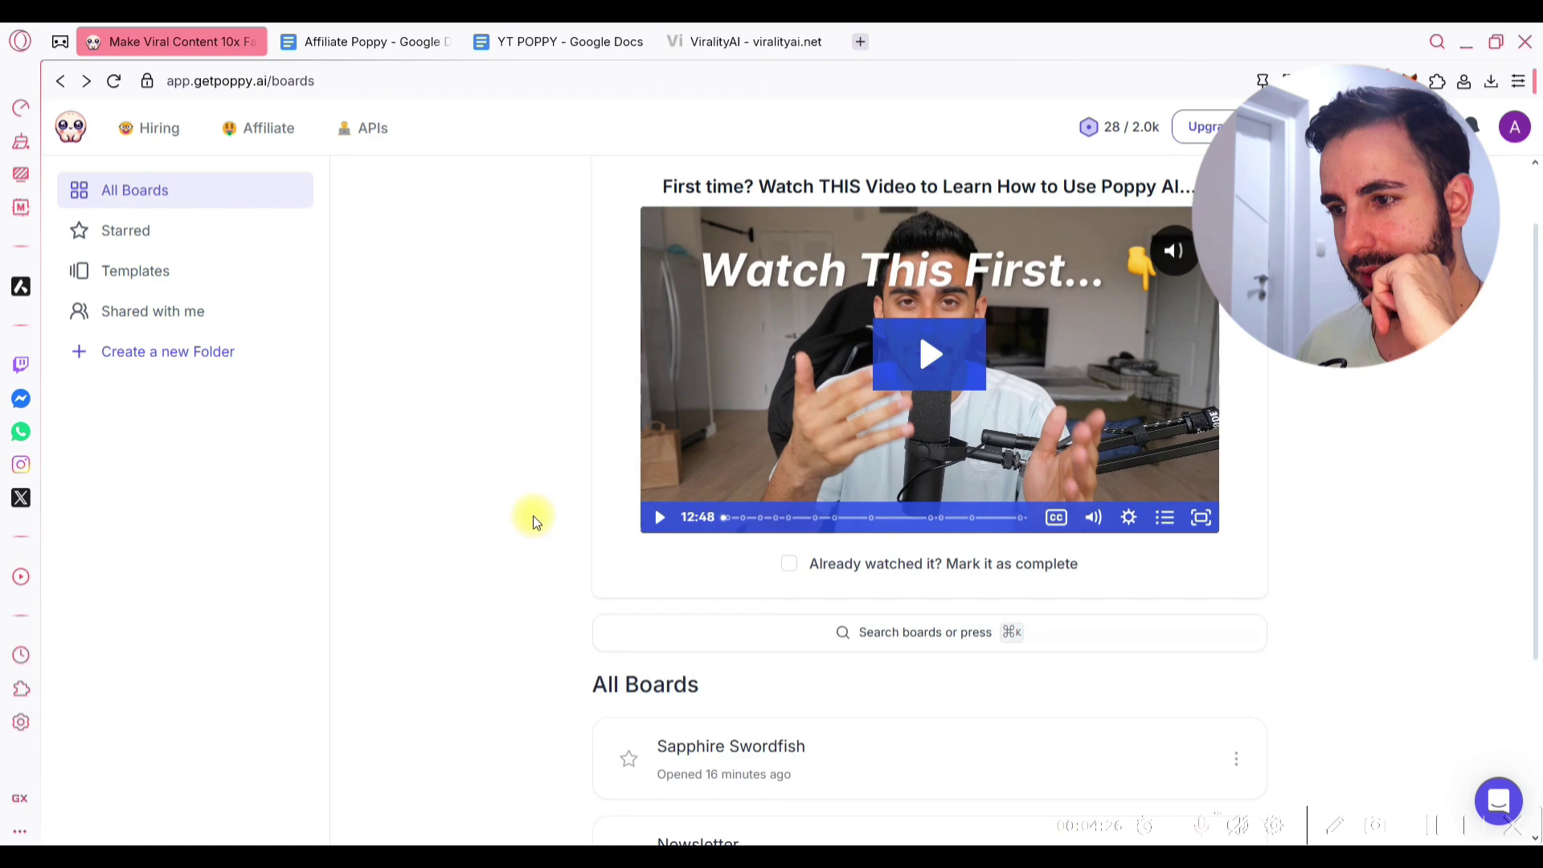
# - Scroll down under All Boards to see Sapphire Swordfish, Newsletter, ViralityAI Promo and Rose Dingo
pyautogui.scroll(1, 533, 517)
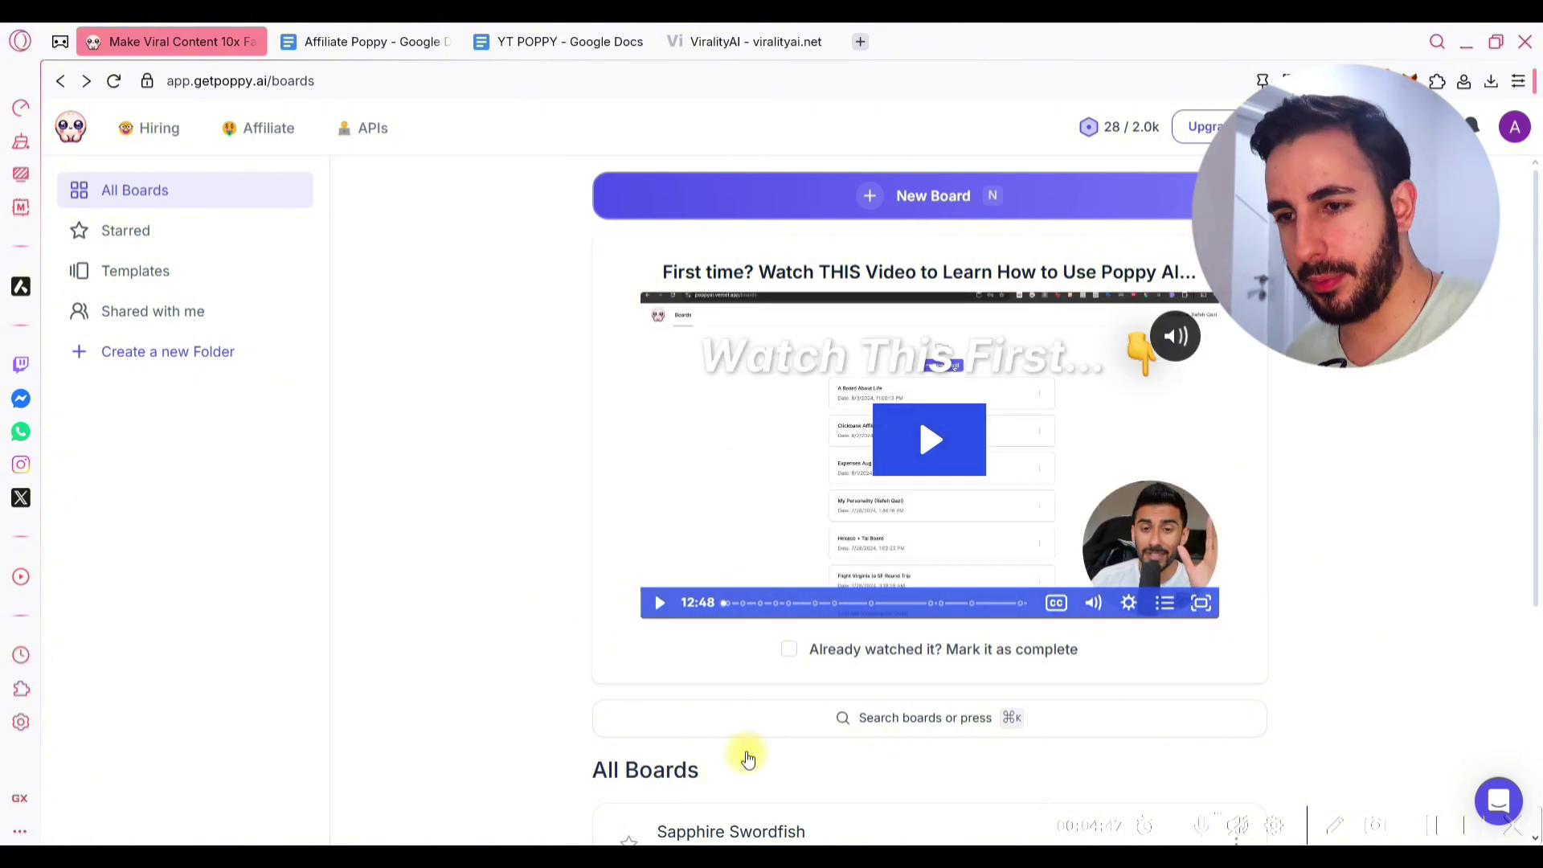
pyautogui.scroll(-3, 594, 601)
pyautogui.scroll(-1, 599, 595)
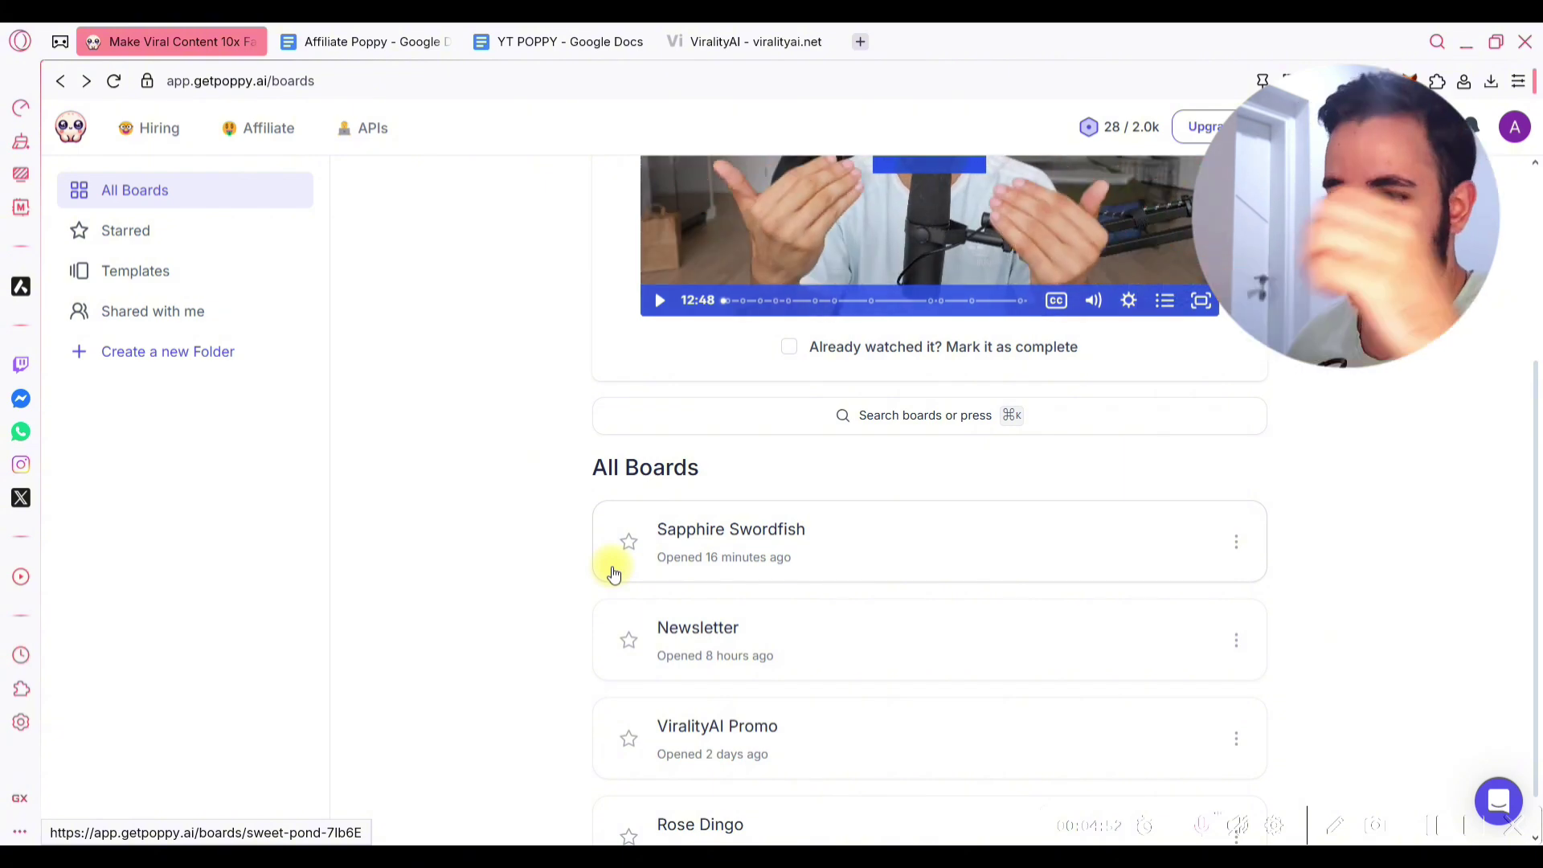
# - Copy the link of the Instagram Cutout outfit post and switch back to the Newsletter board
pyautogui.scroll(-1, 936, 611)
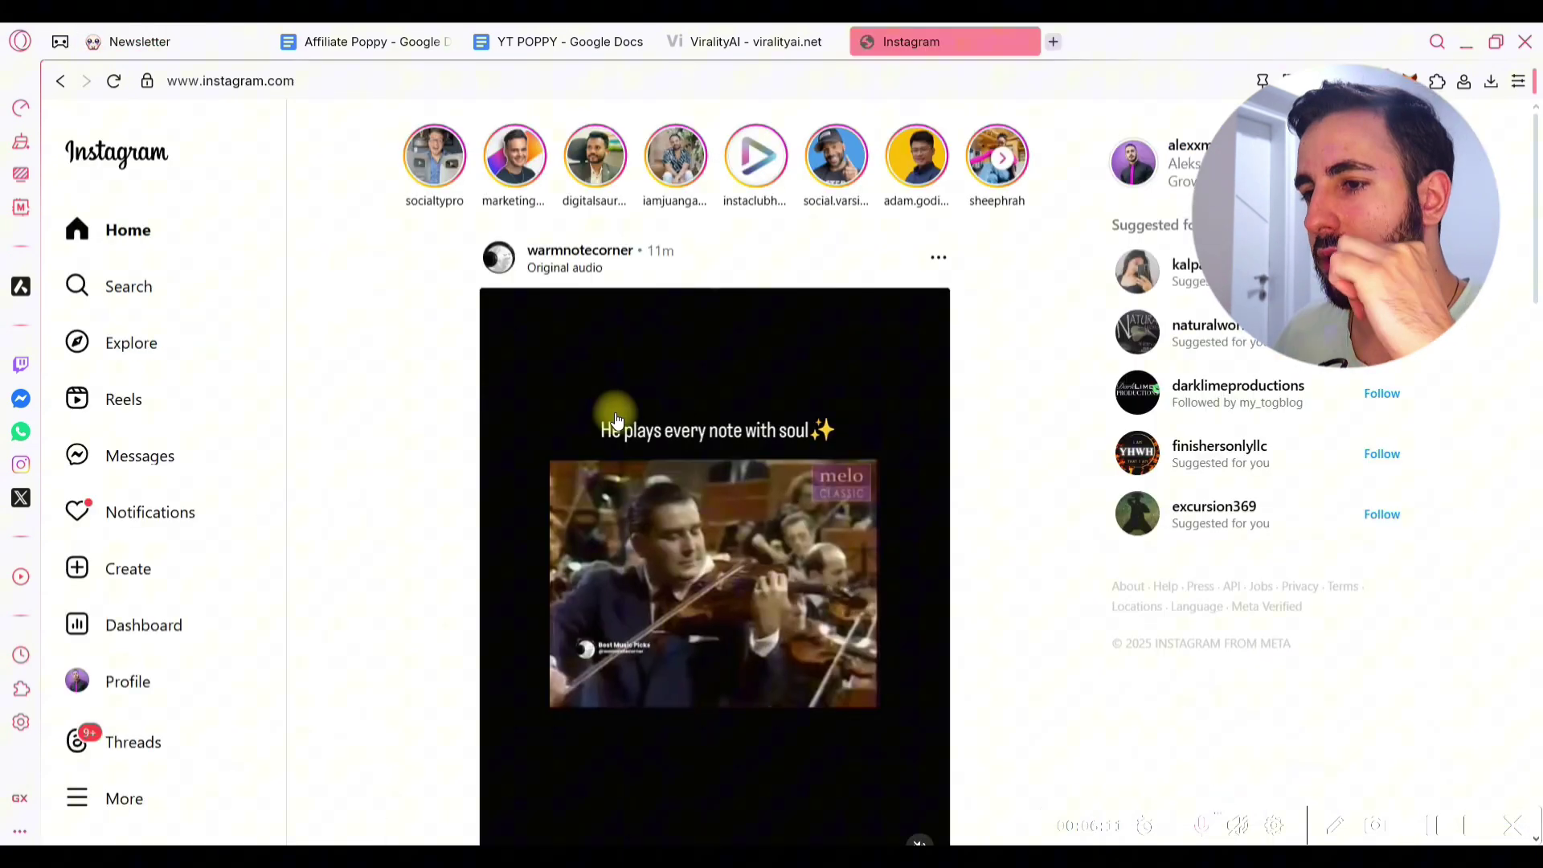
pyautogui.scroll(-6, 825, 452)
pyautogui.scroll(-8, 824, 450)
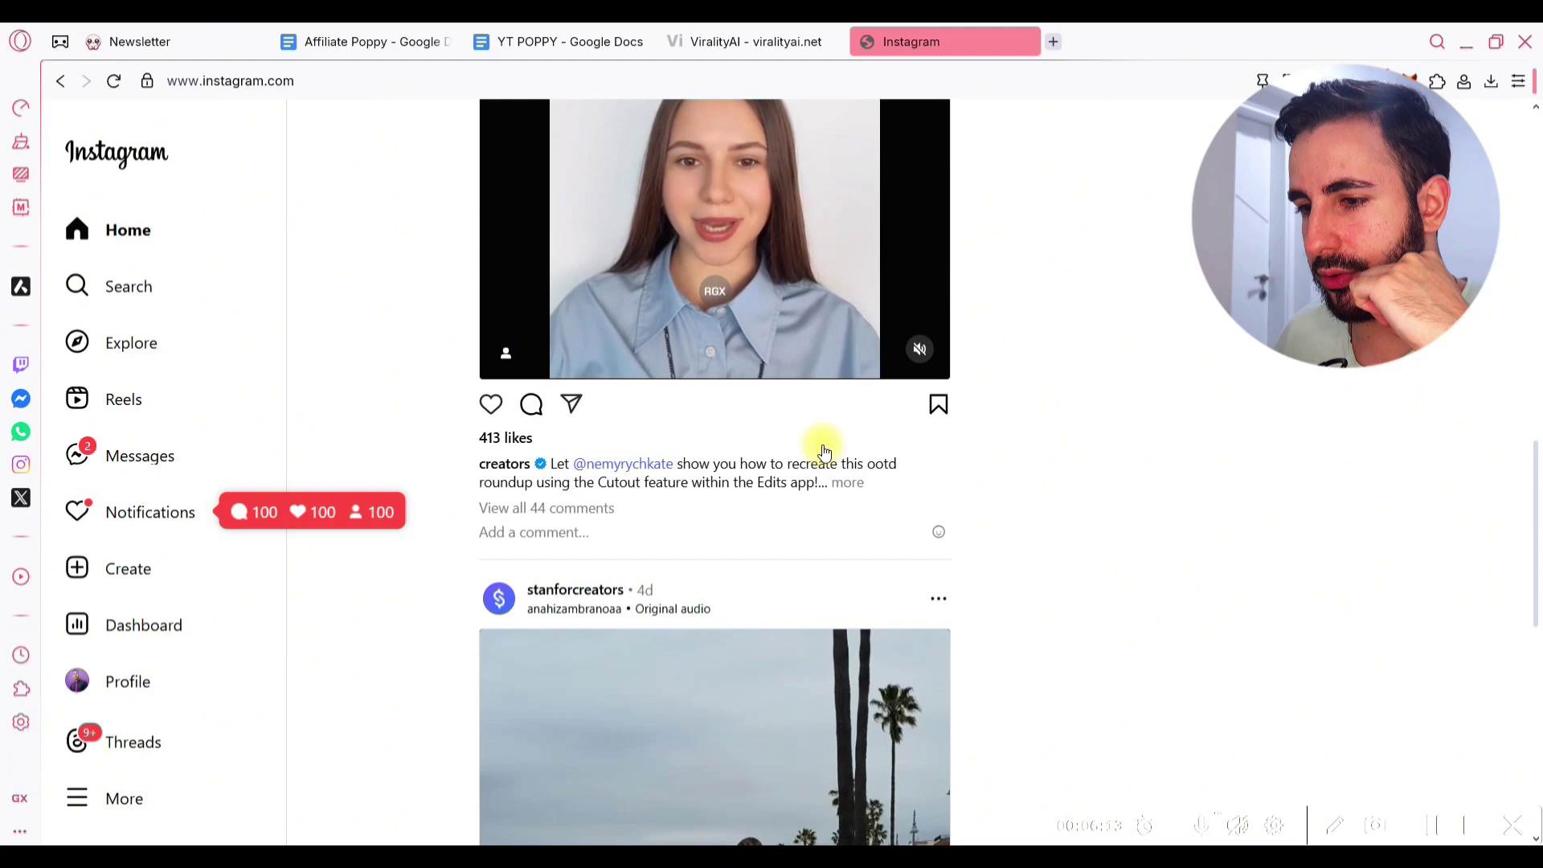
pyautogui.scroll(2, 581, 490)
pyautogui.click(573, 510)
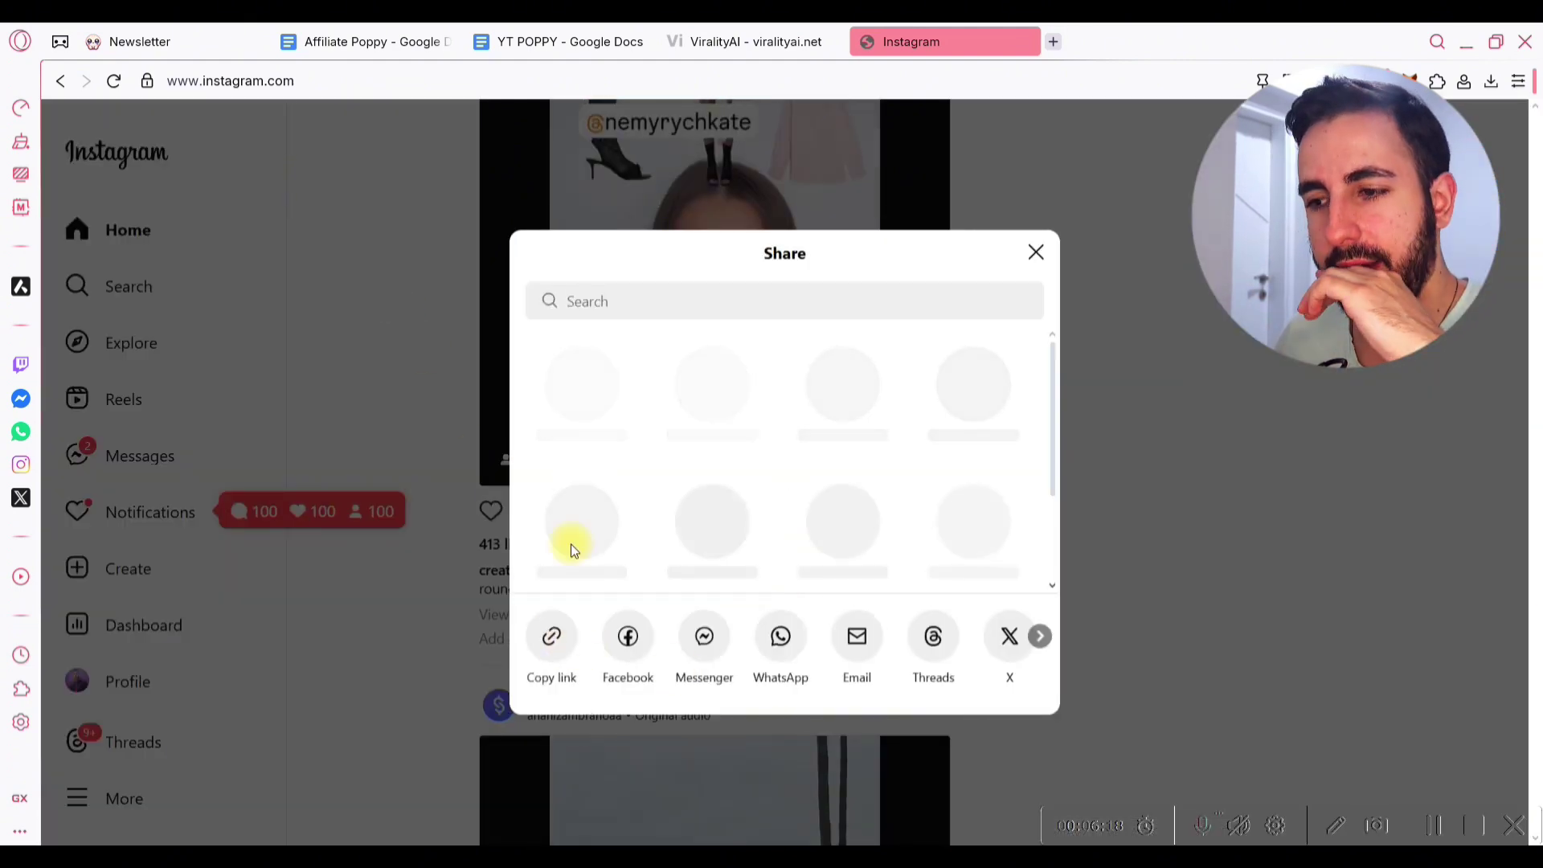
pyautogui.click(555, 642)
pyautogui.click(483, 545)
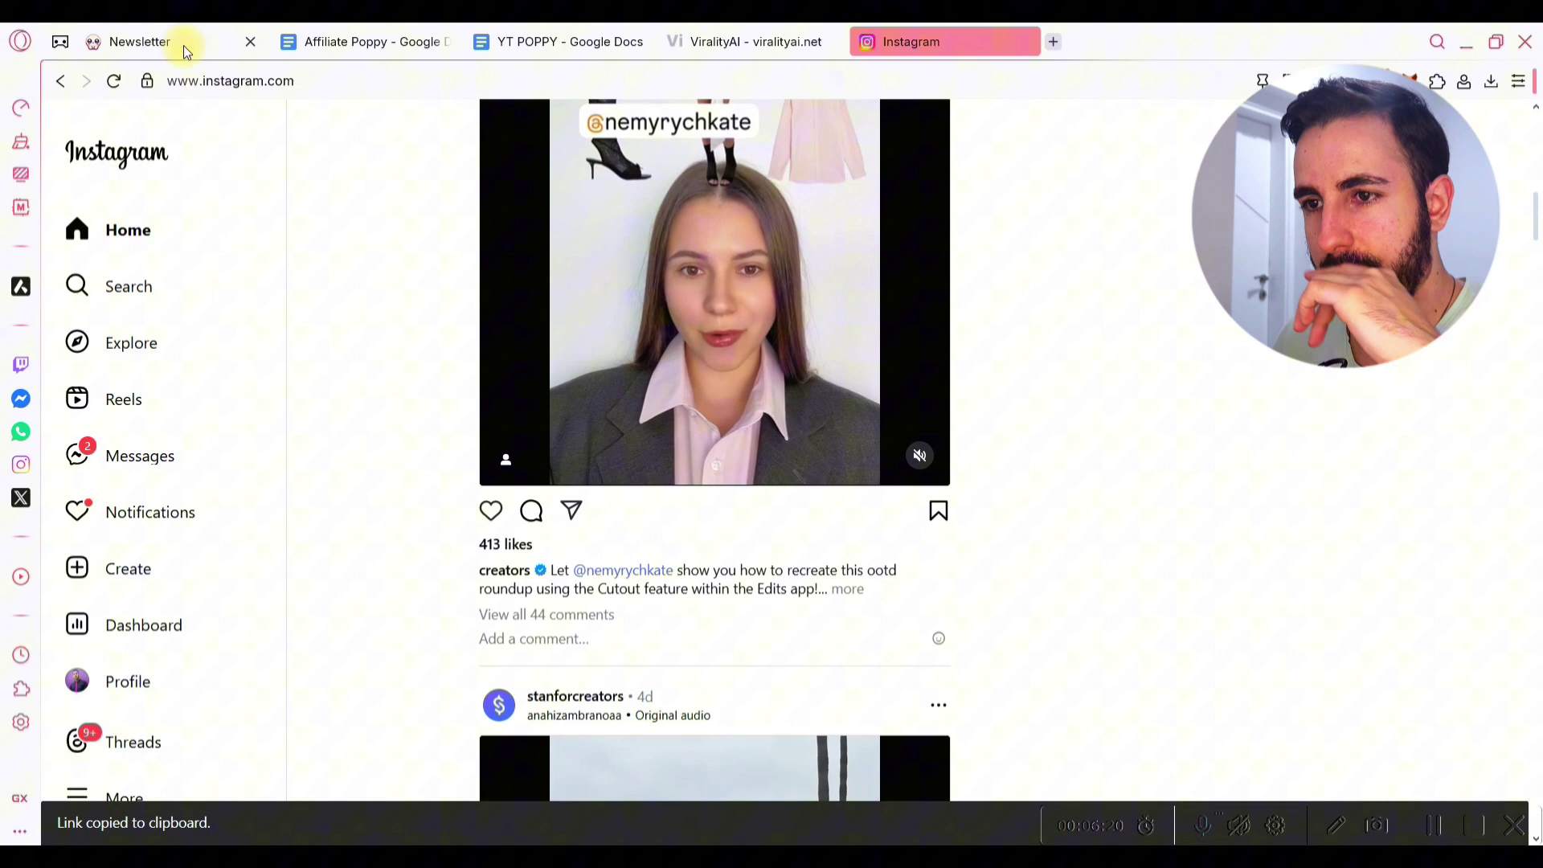
pyautogui.click(144, 43)
# - Paste the Instagram post onto the board, move the card up-left, and connect it to AI Chat
pyautogui.hotkey('ctrl', 'v')
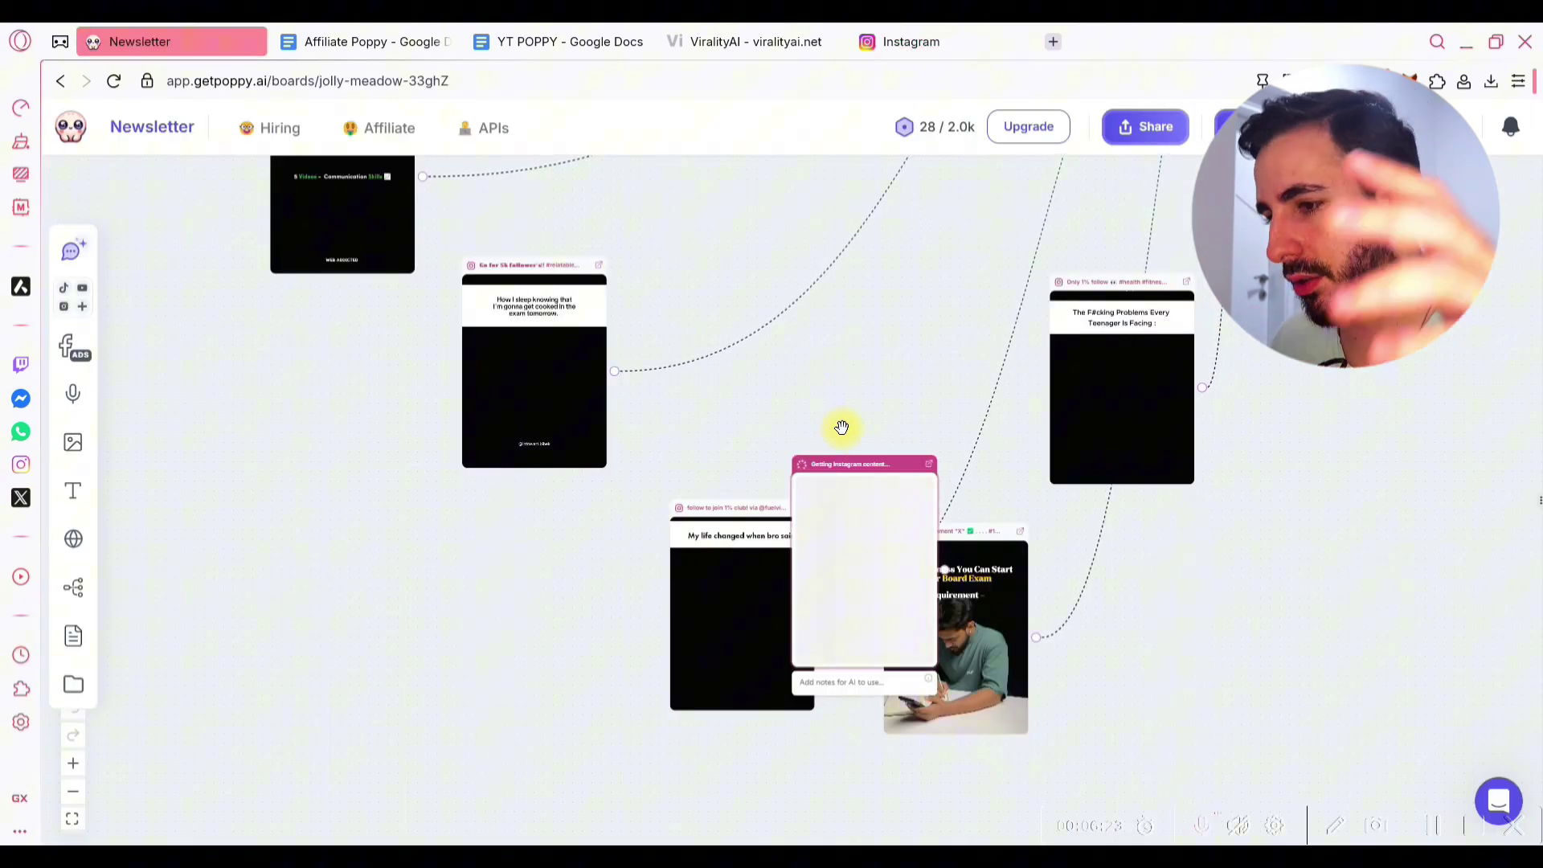
pyautogui.moveTo(870, 470); pyautogui.dragTo(758, 300)
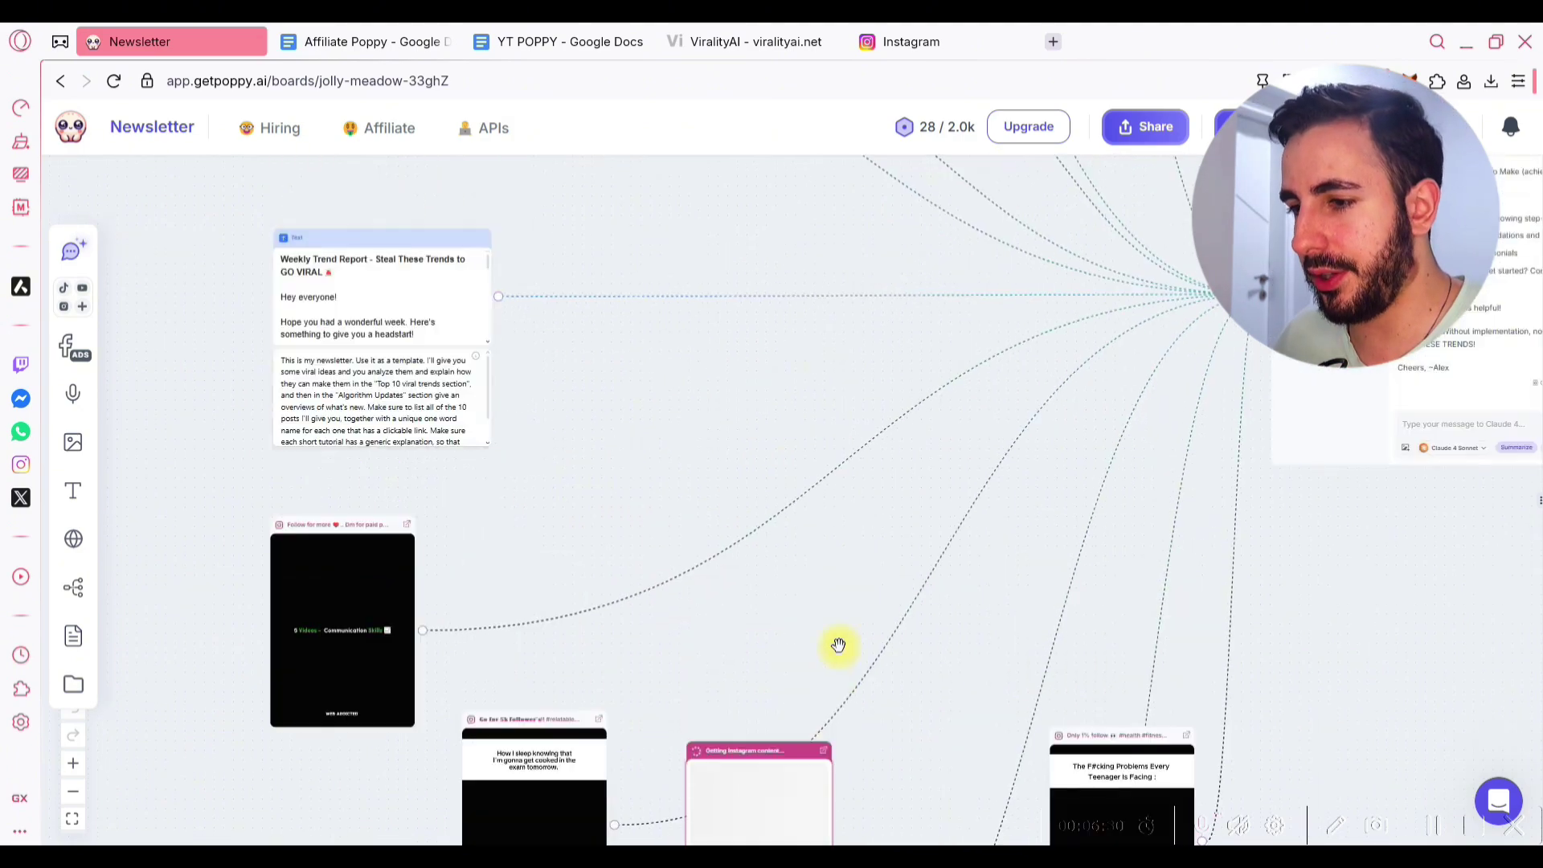
pyautogui.scroll(4, 836, 644)
pyautogui.moveTo(841, 552); pyautogui.dragTo(1264, 448)
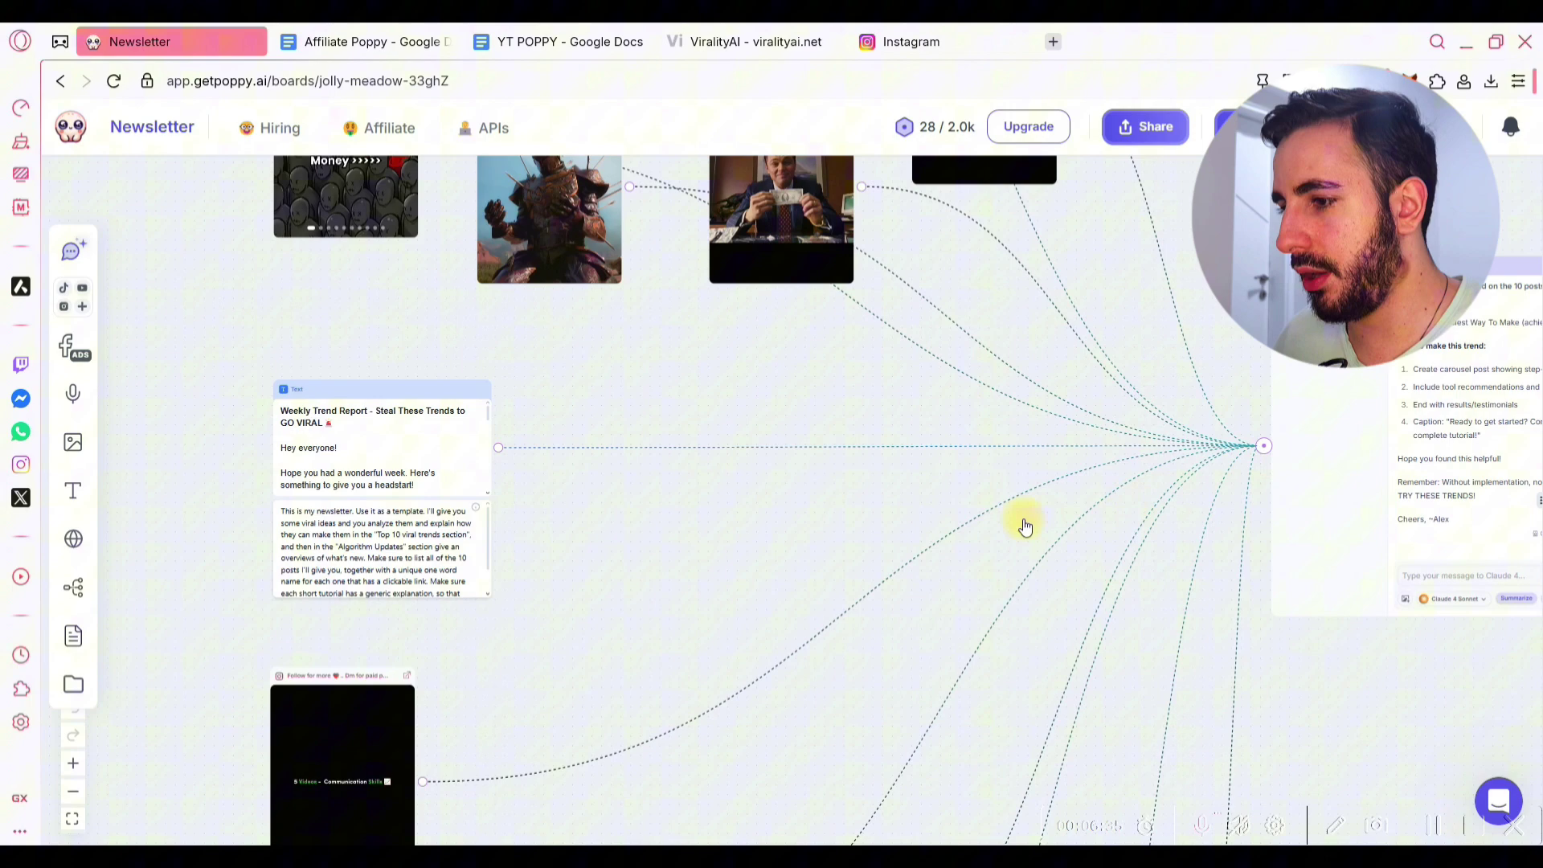
# - Check the chat's AI model list and zoom out to view more of the board
pyautogui.hscroll(8, 643, 490)
pyautogui.scroll(-2, 763, 402)
pyautogui.click(881, 495)
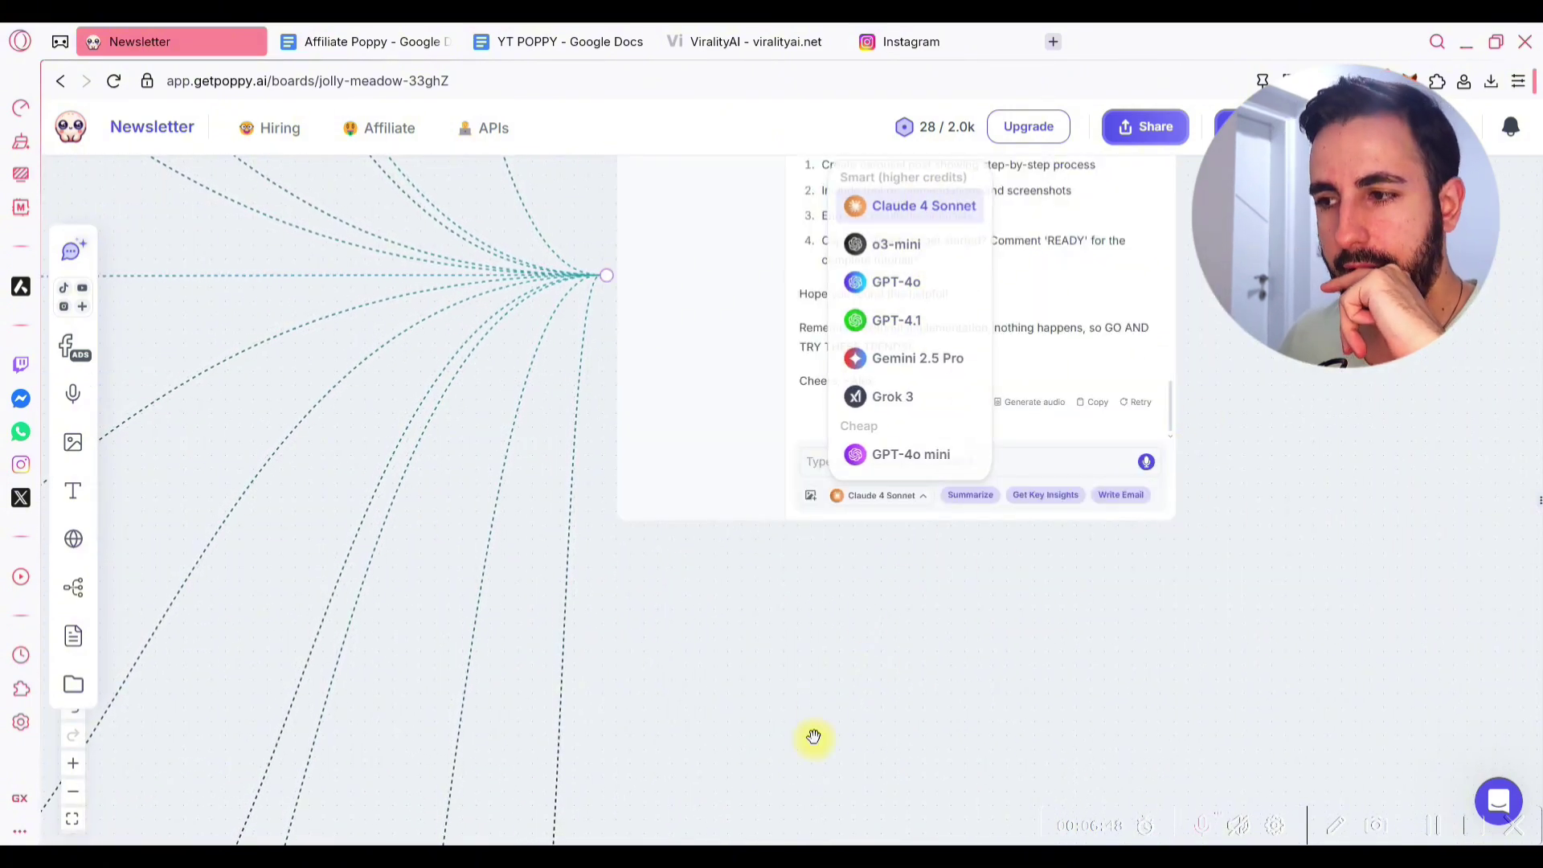
pyautogui.hscroll(-9, 643, 547)
pyautogui.scroll(4, 563, 450)
pyautogui.scroll(-5, 499, 498)
pyautogui.hscroll(5, 499, 498)
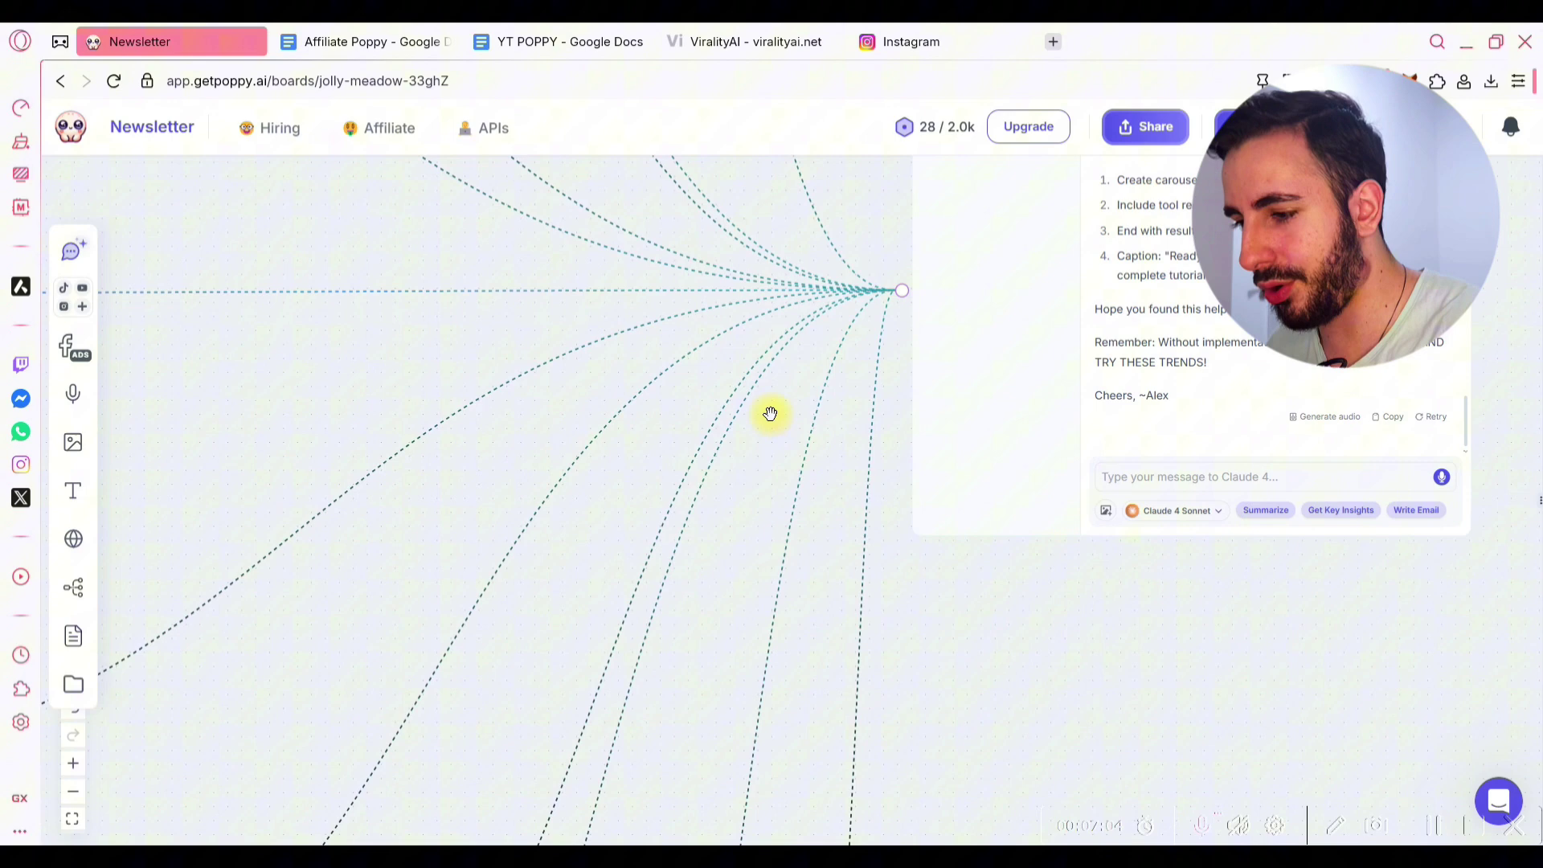
pyautogui.hscroll(-5, 619, 446)
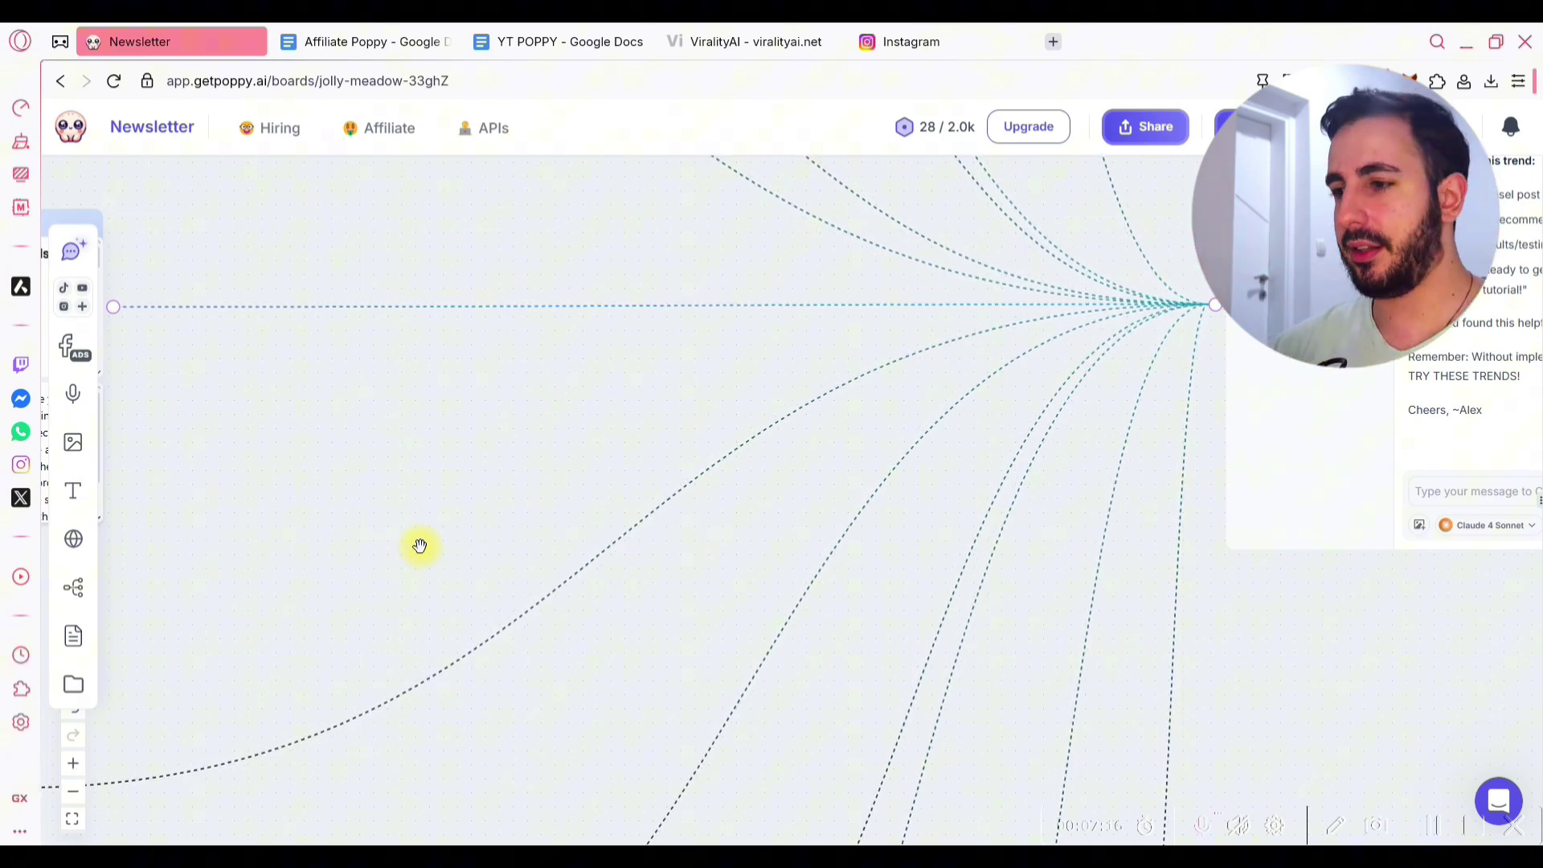
pyautogui.click(73, 793)
pyautogui.scroll(3, 562, 555)
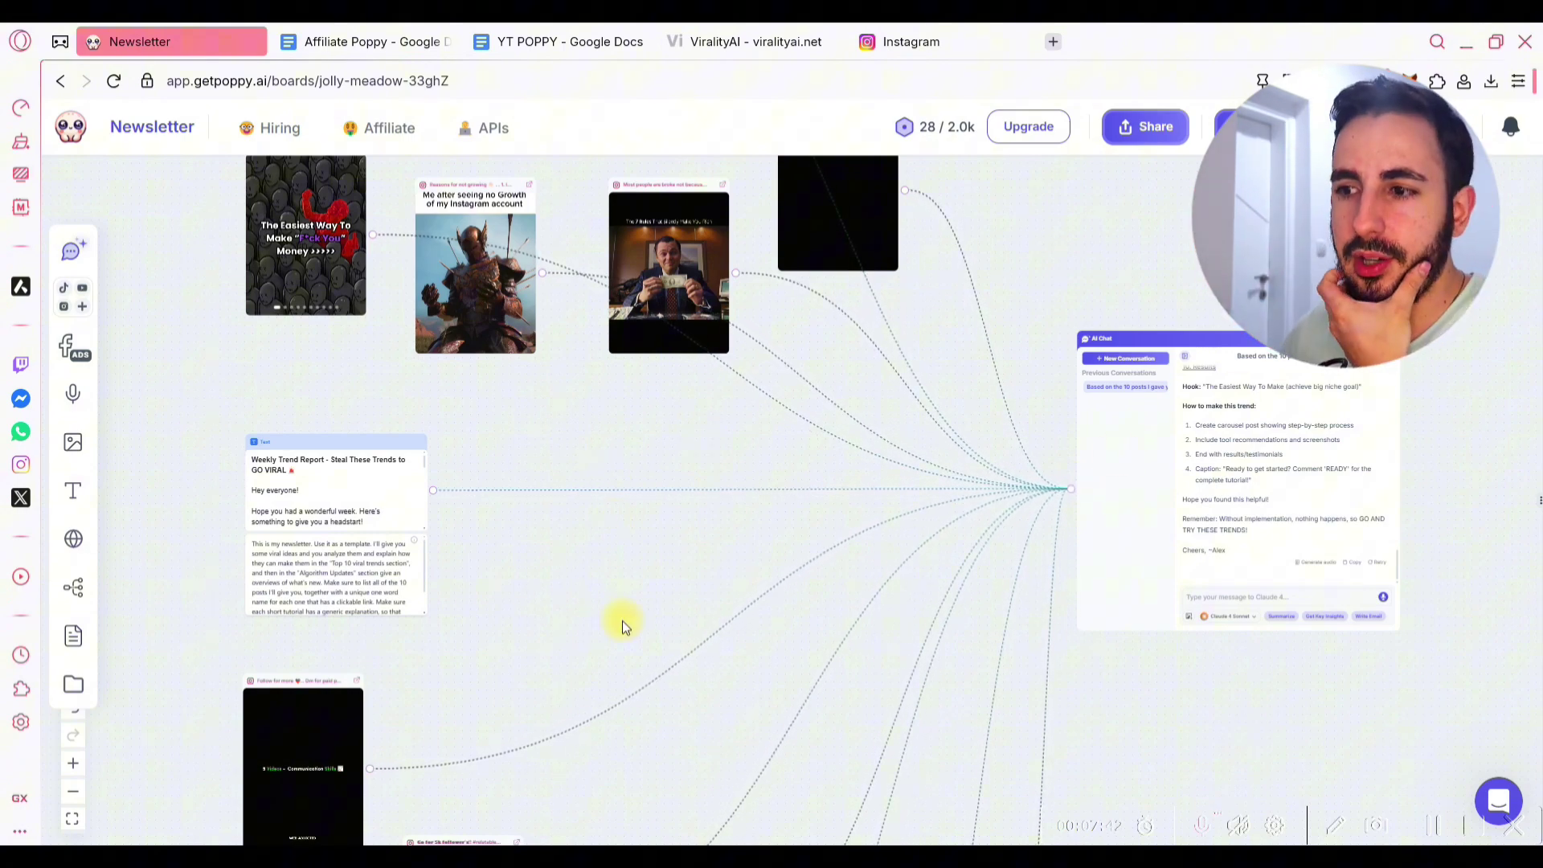
pyautogui.scroll(5, 622, 621)
pyautogui.scroll(-3, 626, 658)
pyautogui.scroll(3, 609, 481)
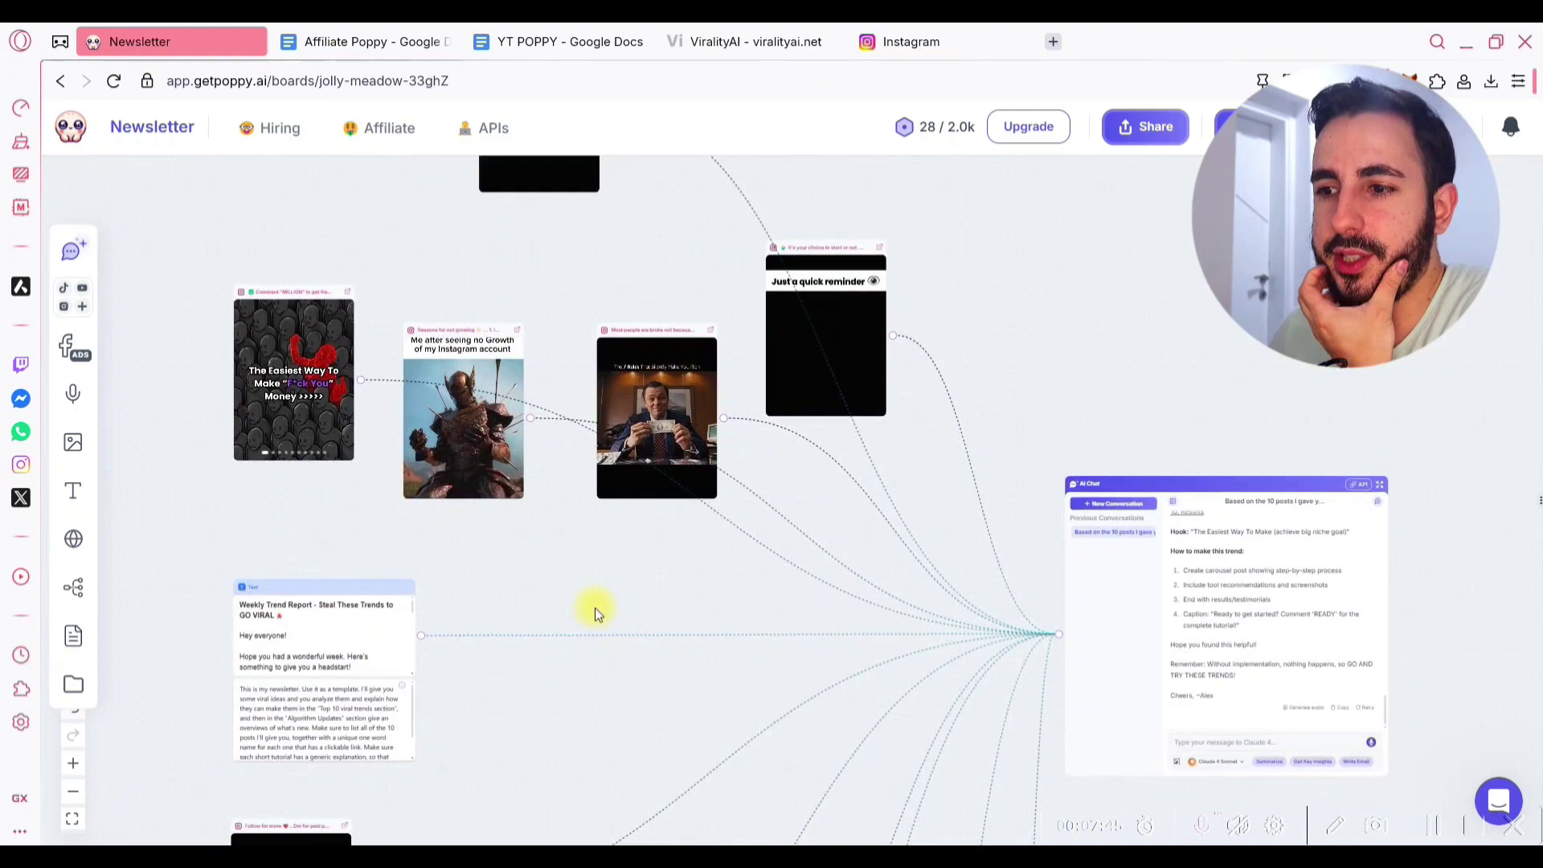
pyautogui.scroll(2, 593, 614)
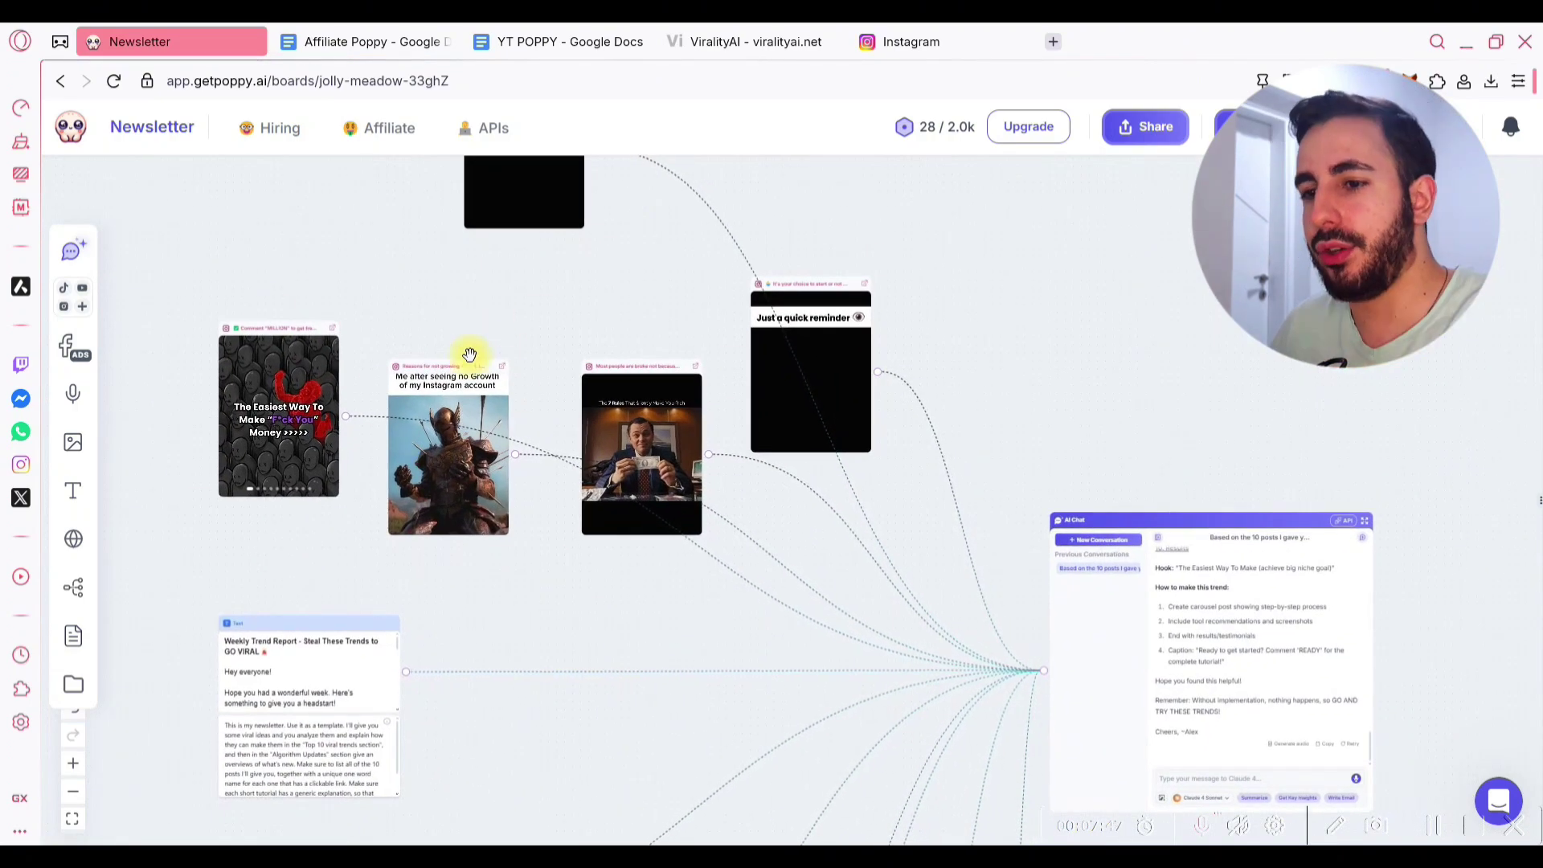
pyautogui.scroll(-4, 534, 710)
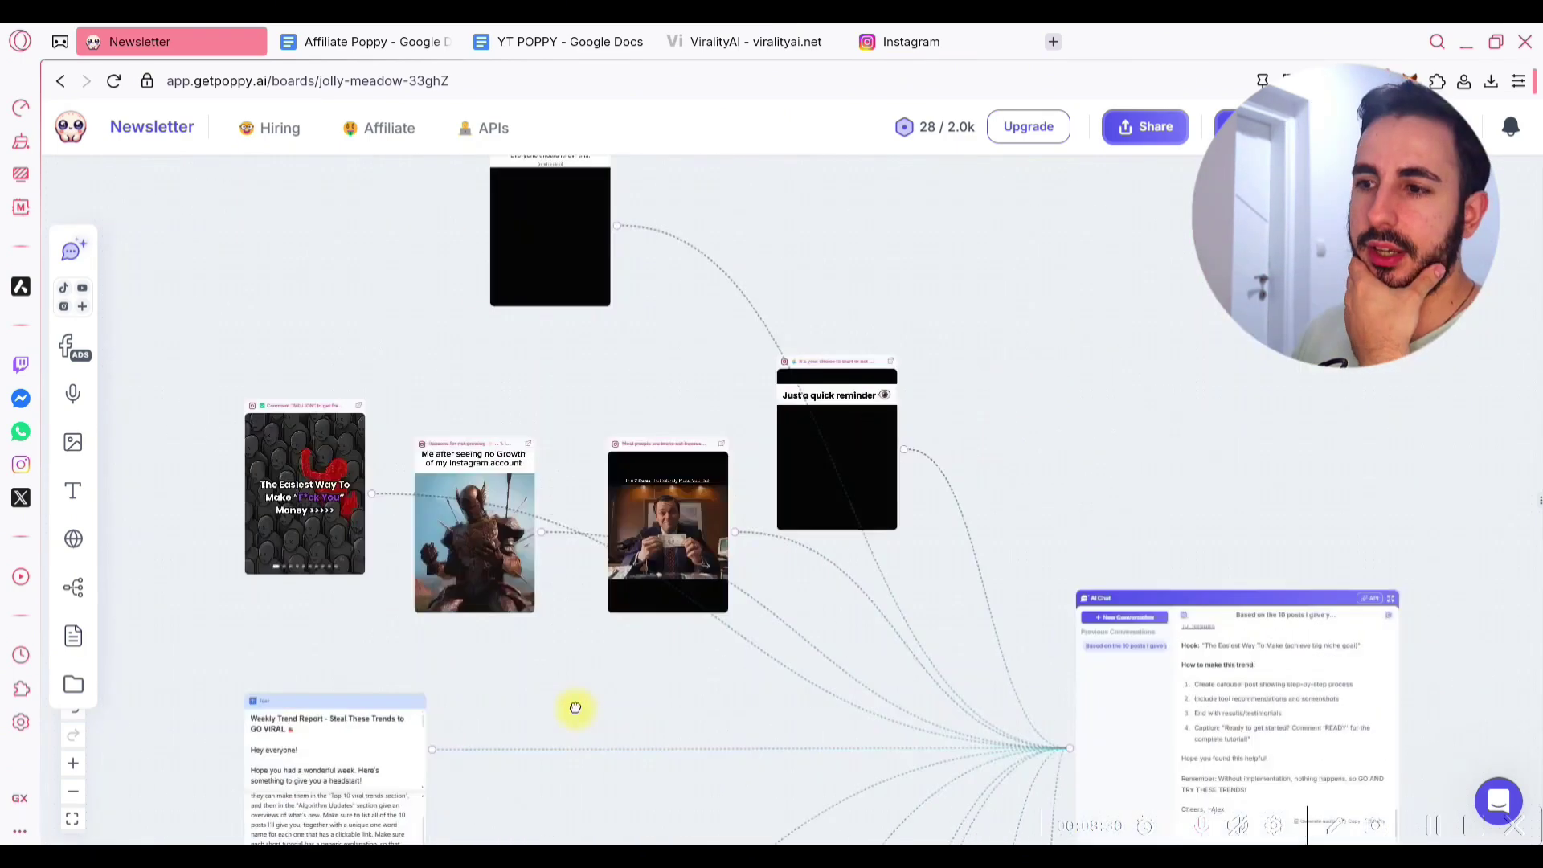
pyautogui.scroll(1, 575, 706)
pyautogui.scroll(-6, 595, 426)
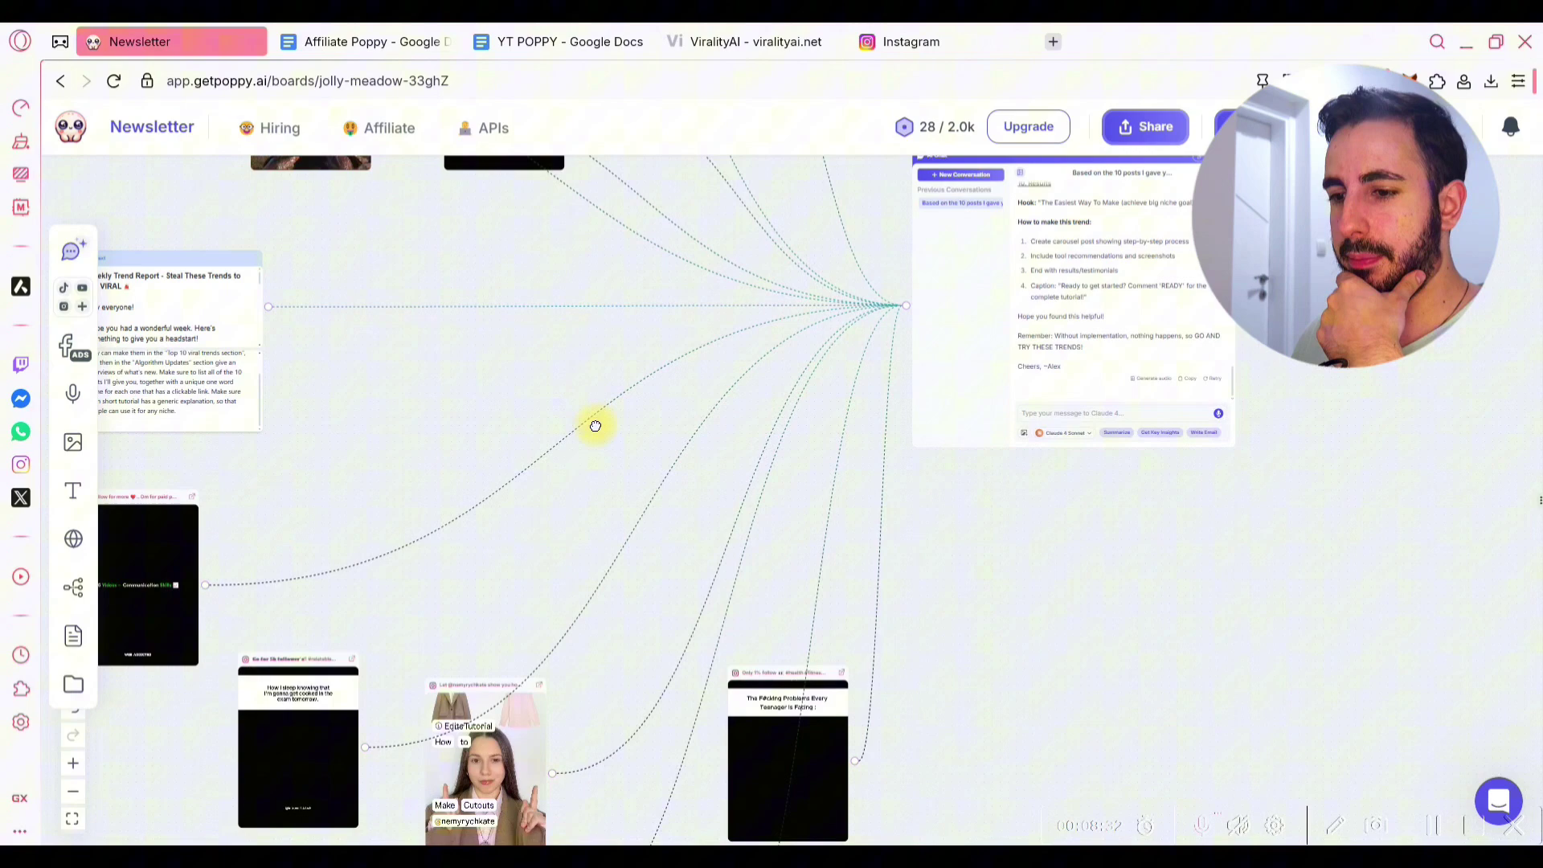
pyautogui.scroll(3, 500, 295)
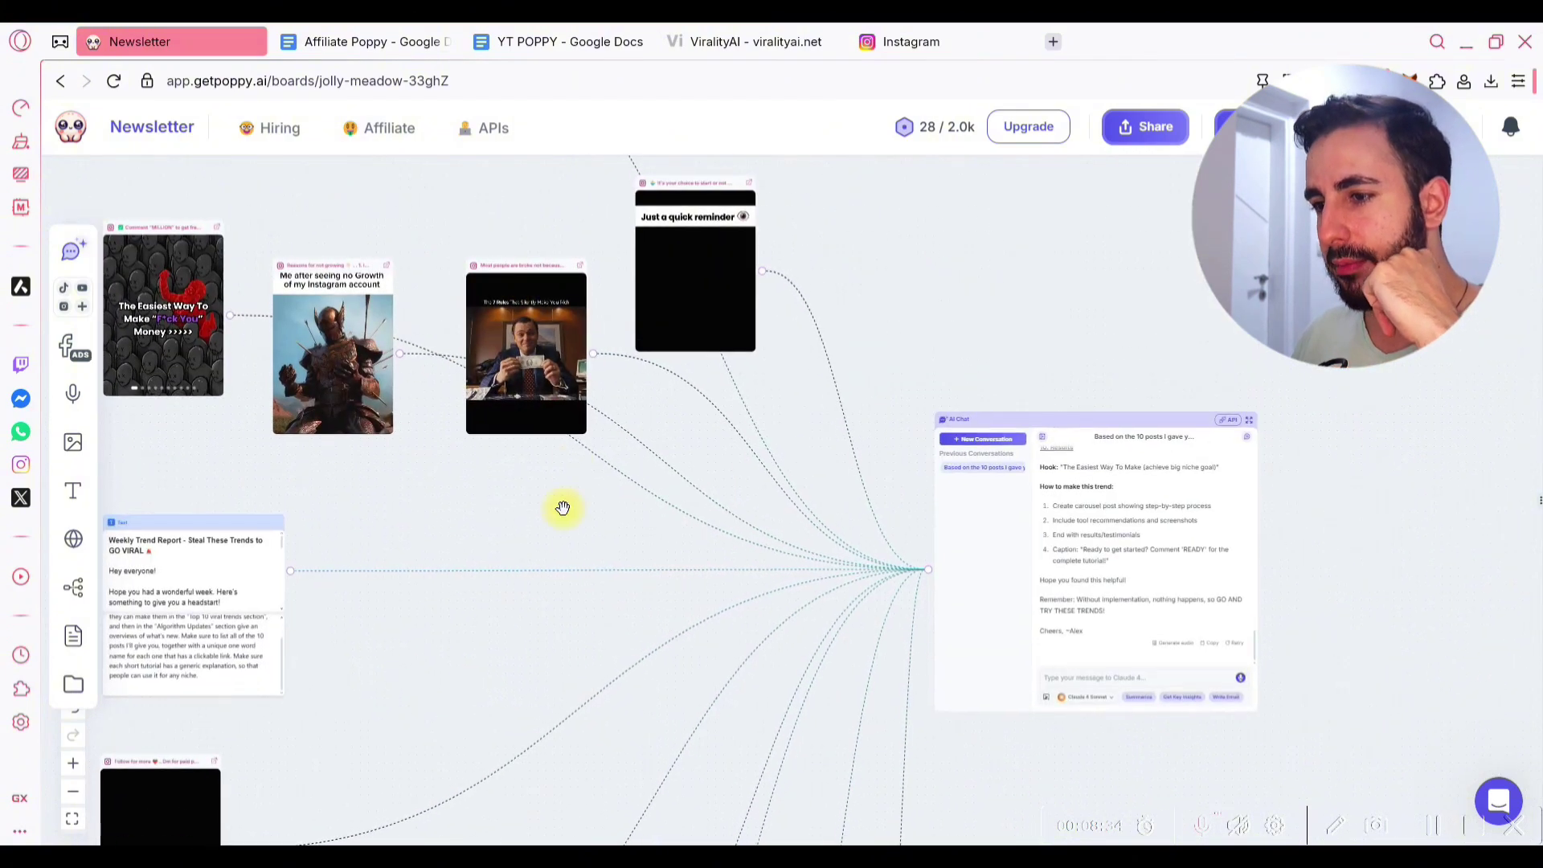
pyautogui.moveTo(561, 510); pyautogui.dragTo(432, 363)
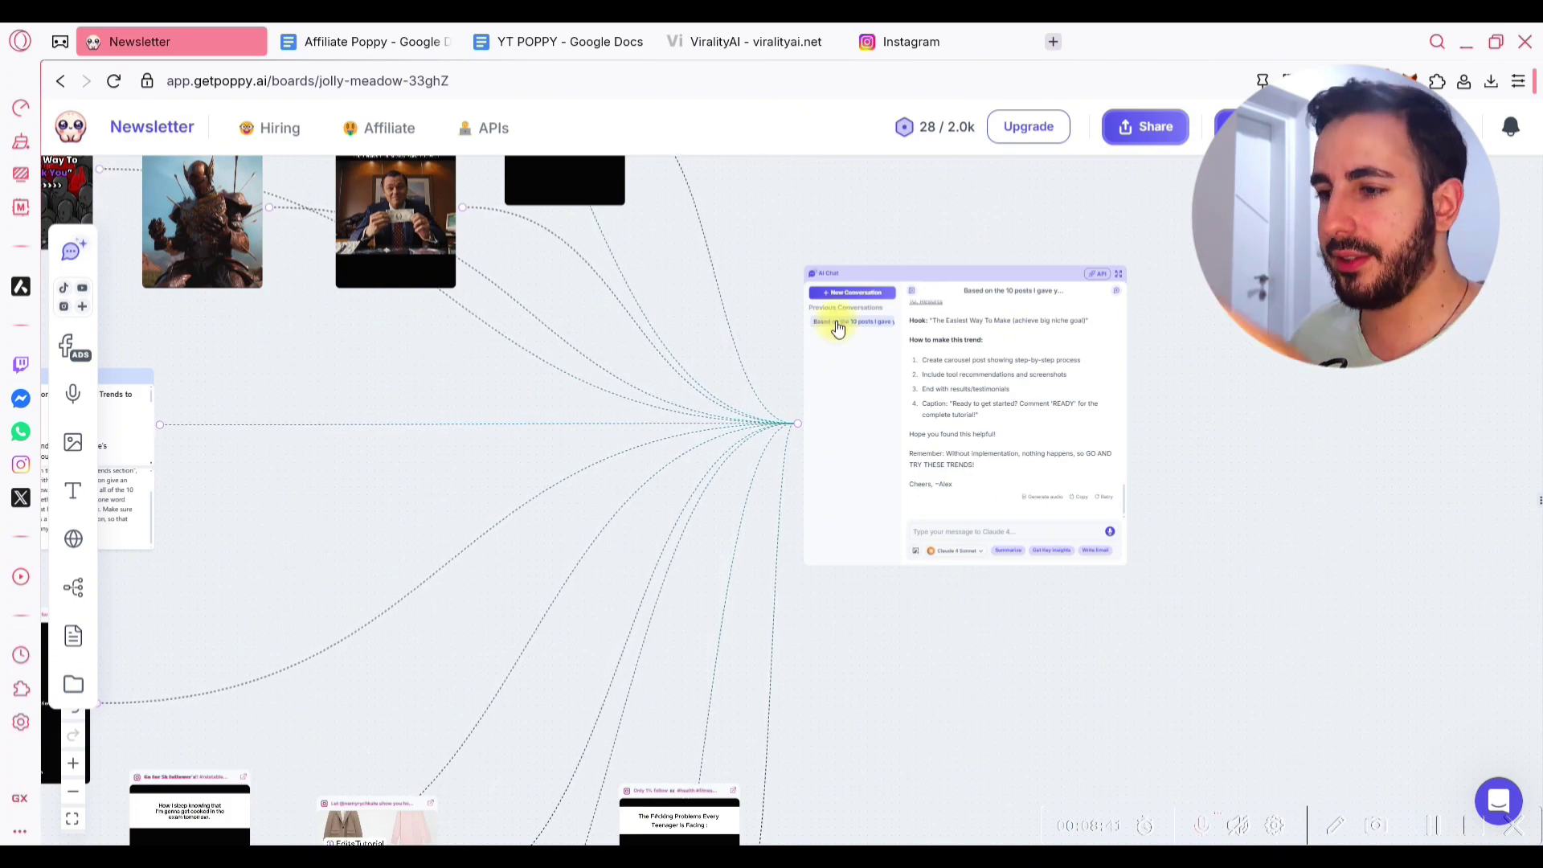
pyautogui.scroll(3, 394, 554)
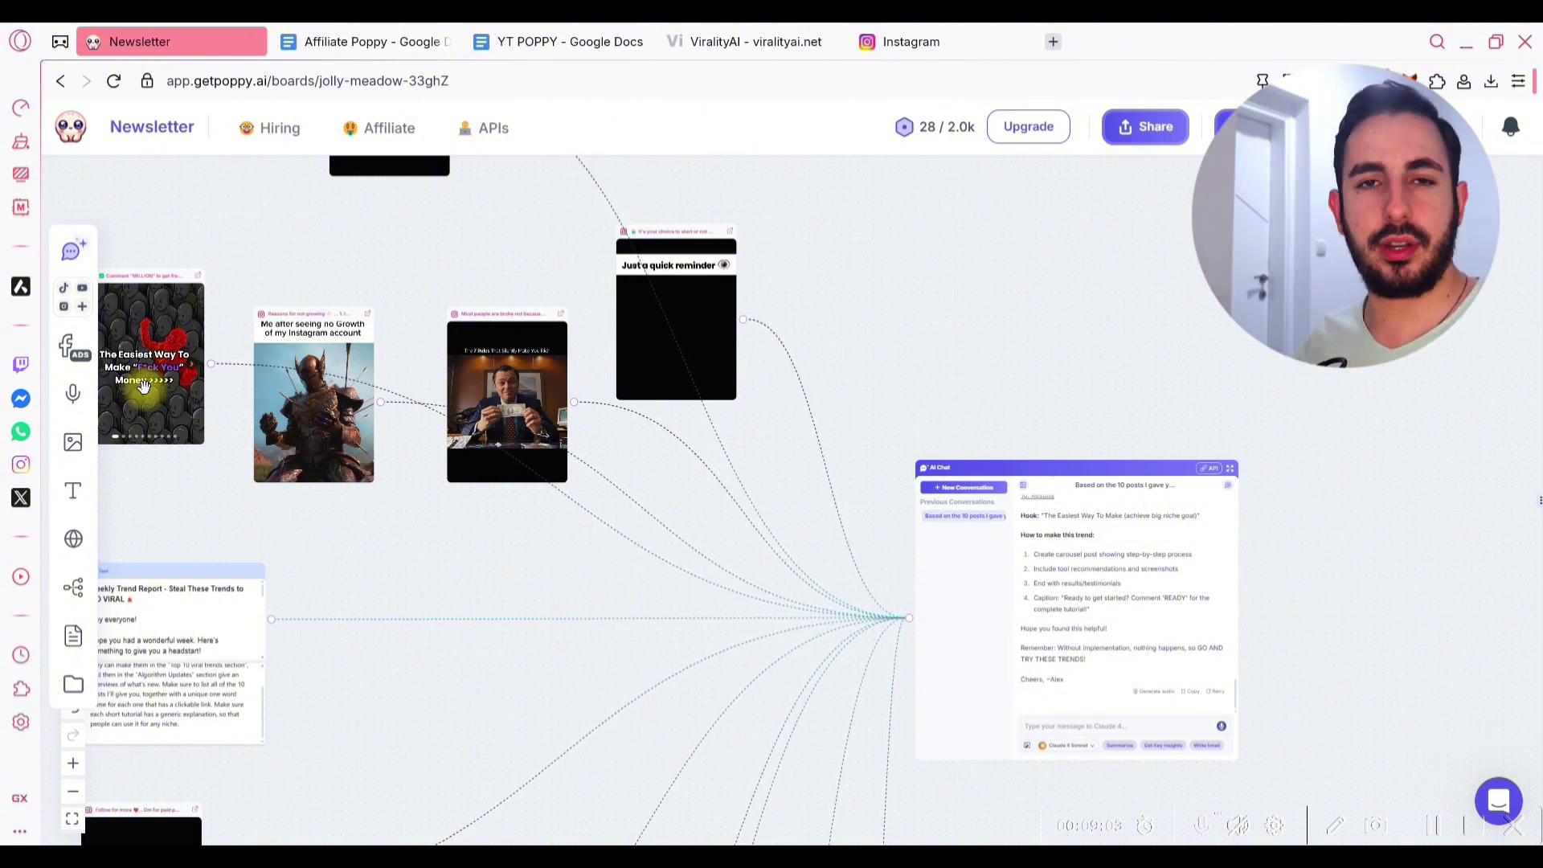
pyautogui.hscroll(-5, 597, 250)
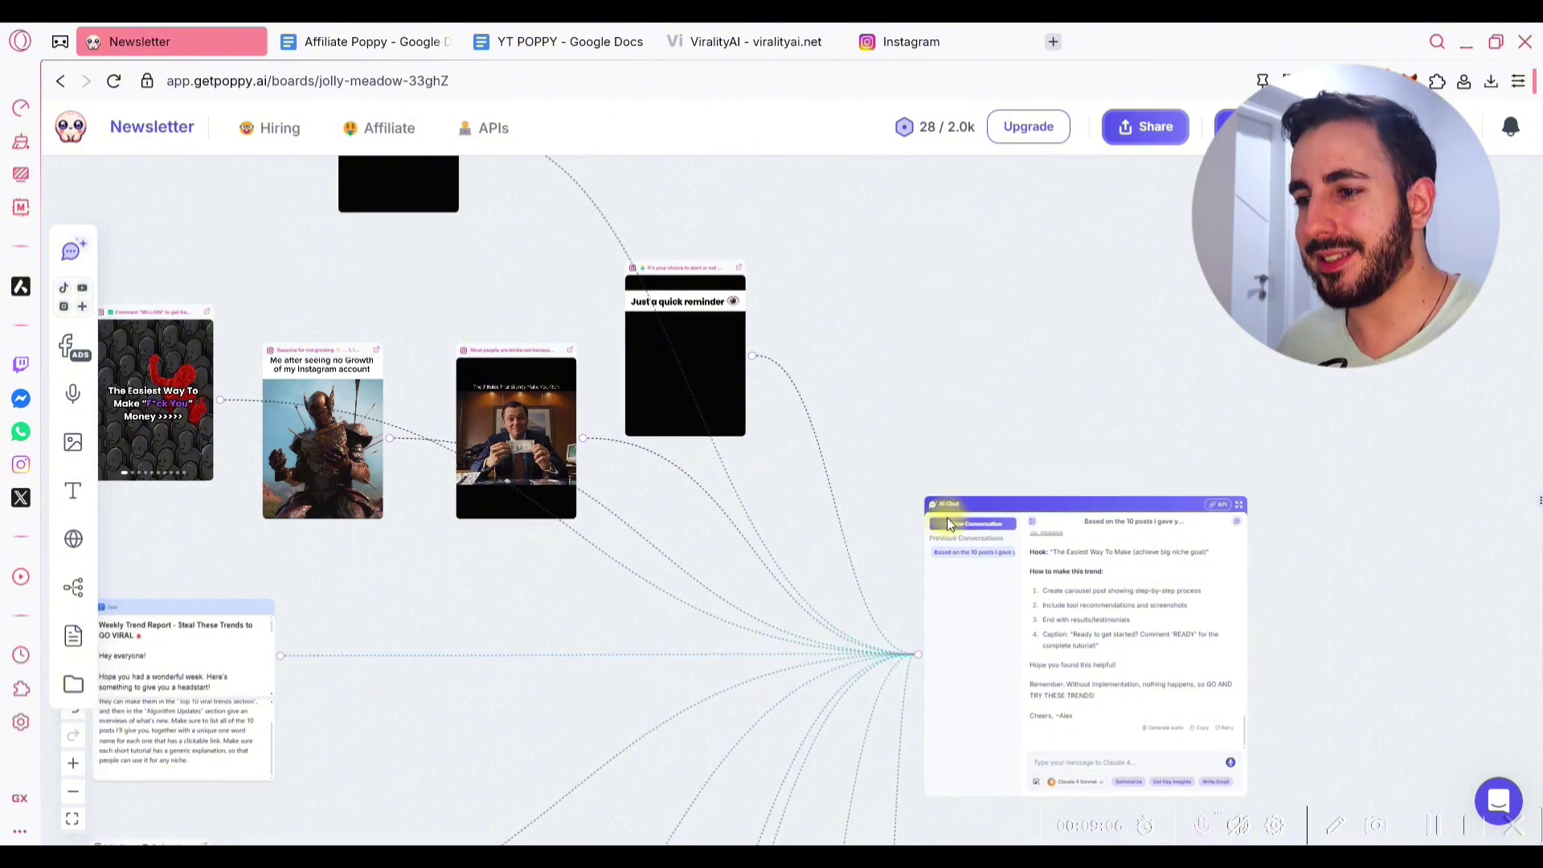
pyautogui.hscroll(5, 621, 565)
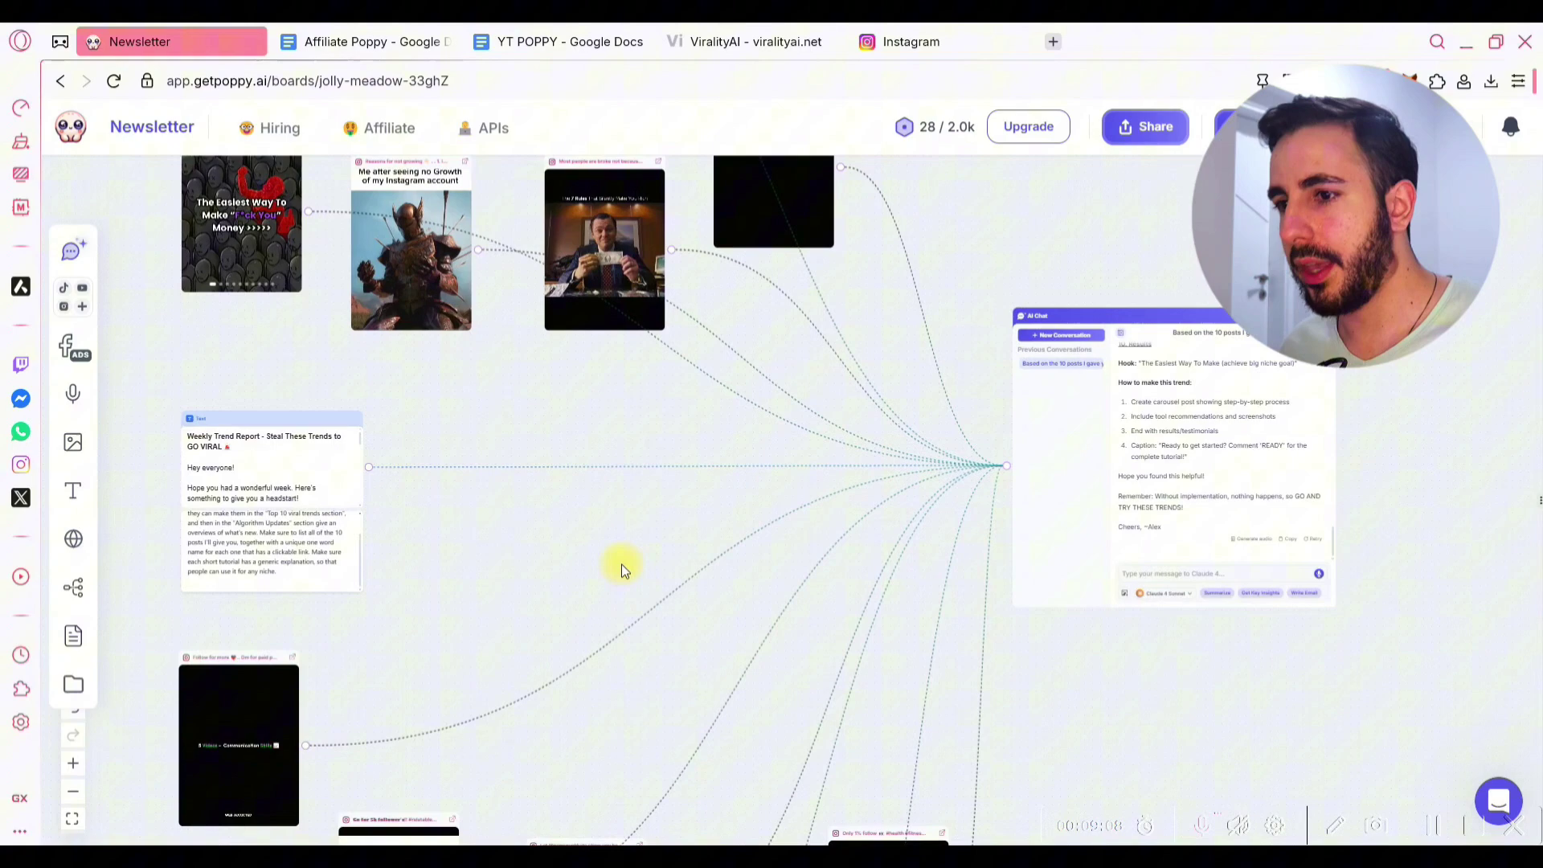
pyautogui.hscroll(-2, 696, 582)
pyautogui.scroll(4, 696, 582)
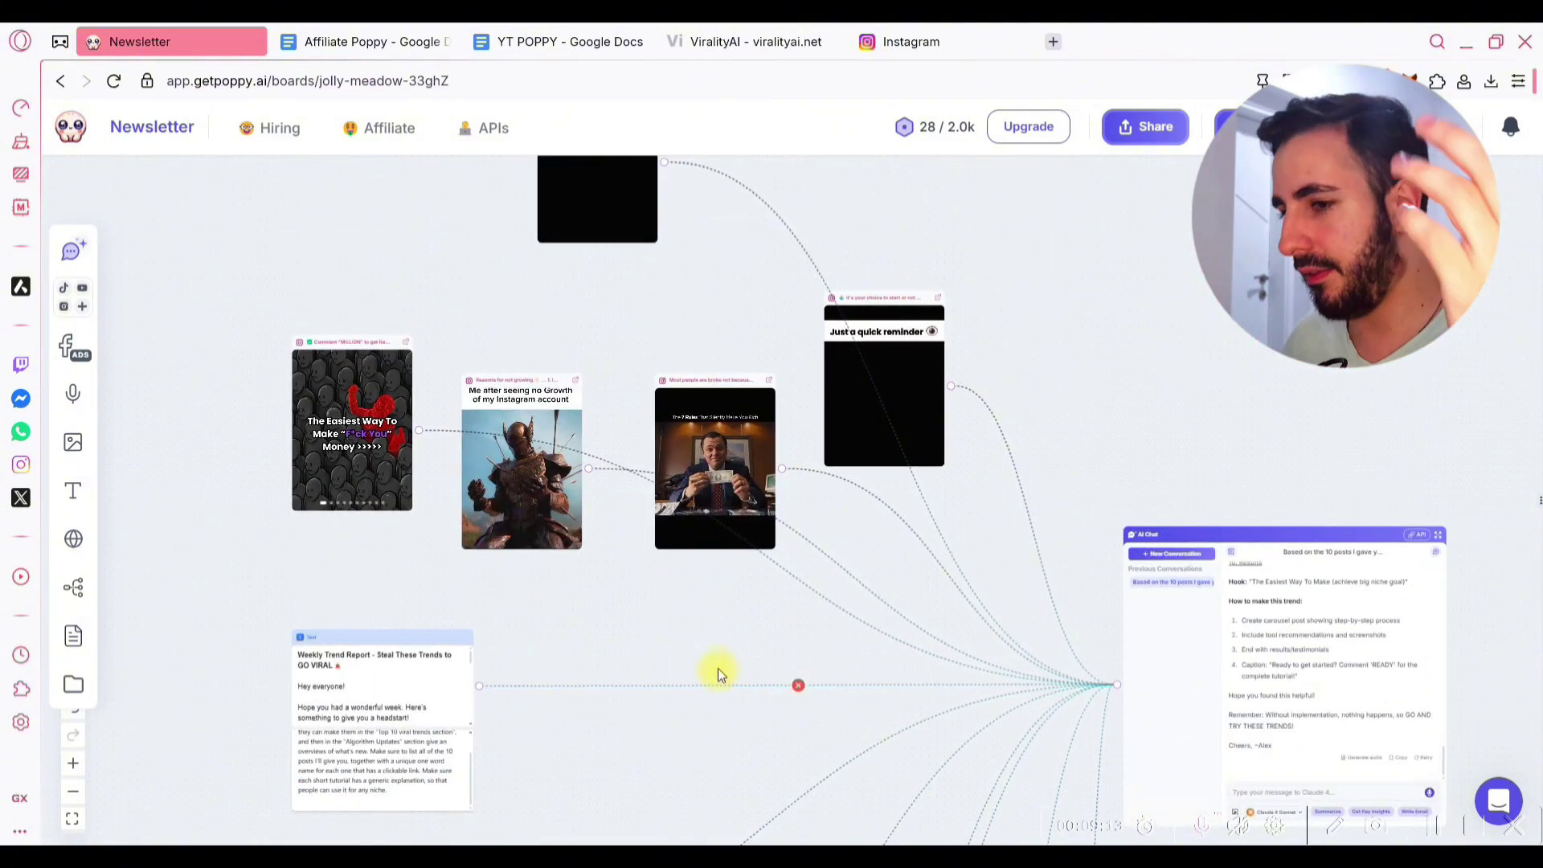
pyautogui.scroll(-4, 719, 674)
pyautogui.hscroll(1, 750, 474)
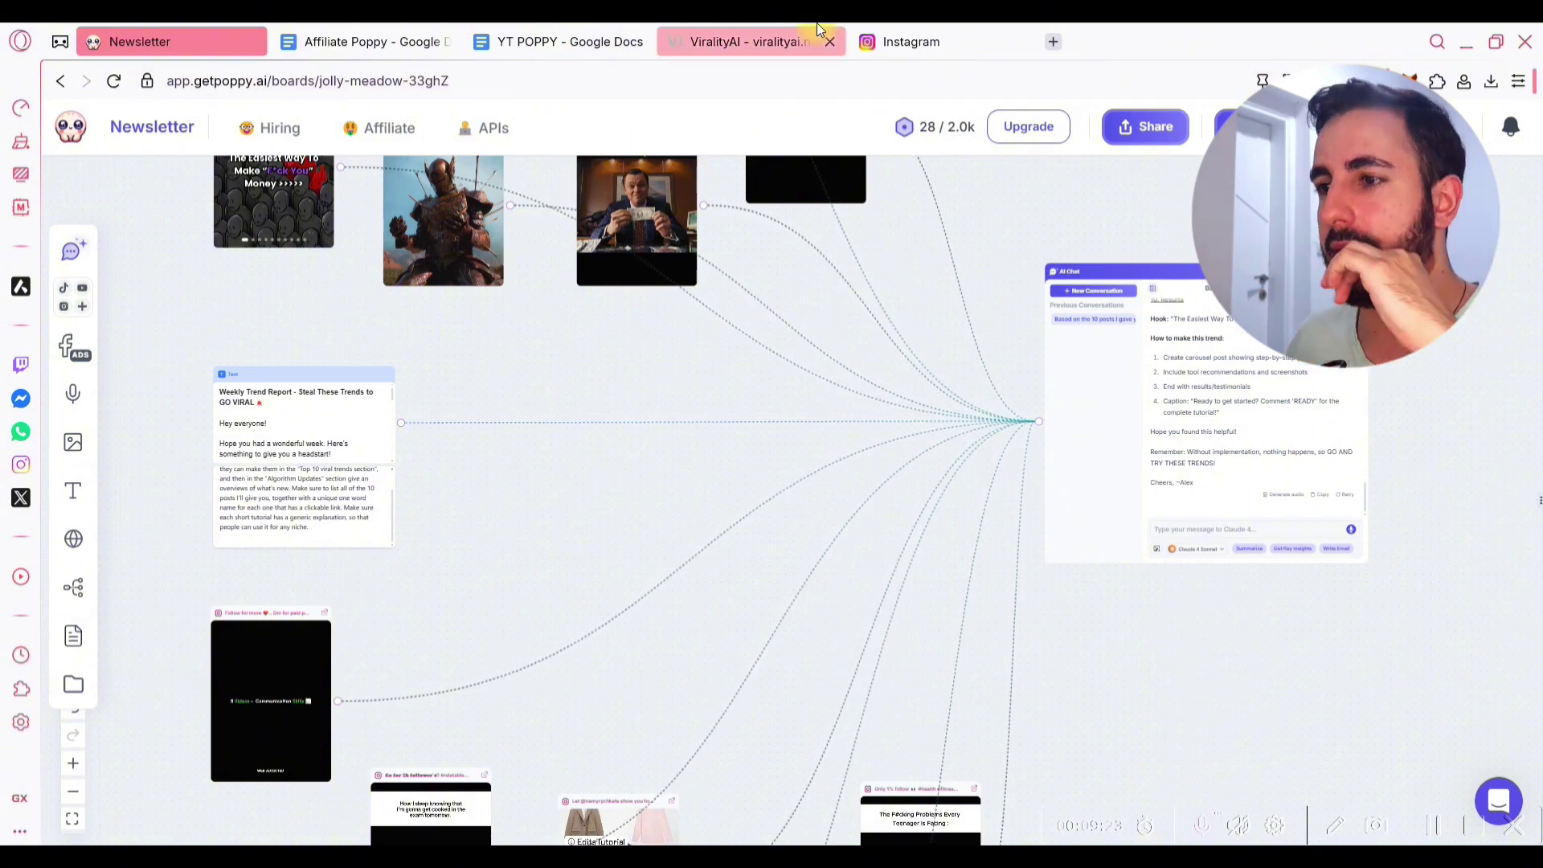
# - Switch to the ViralityAI tab and reach its Keyword Search page through Join Now
pyautogui.moveTo(818, 29); pyautogui.dragTo(402, 23)
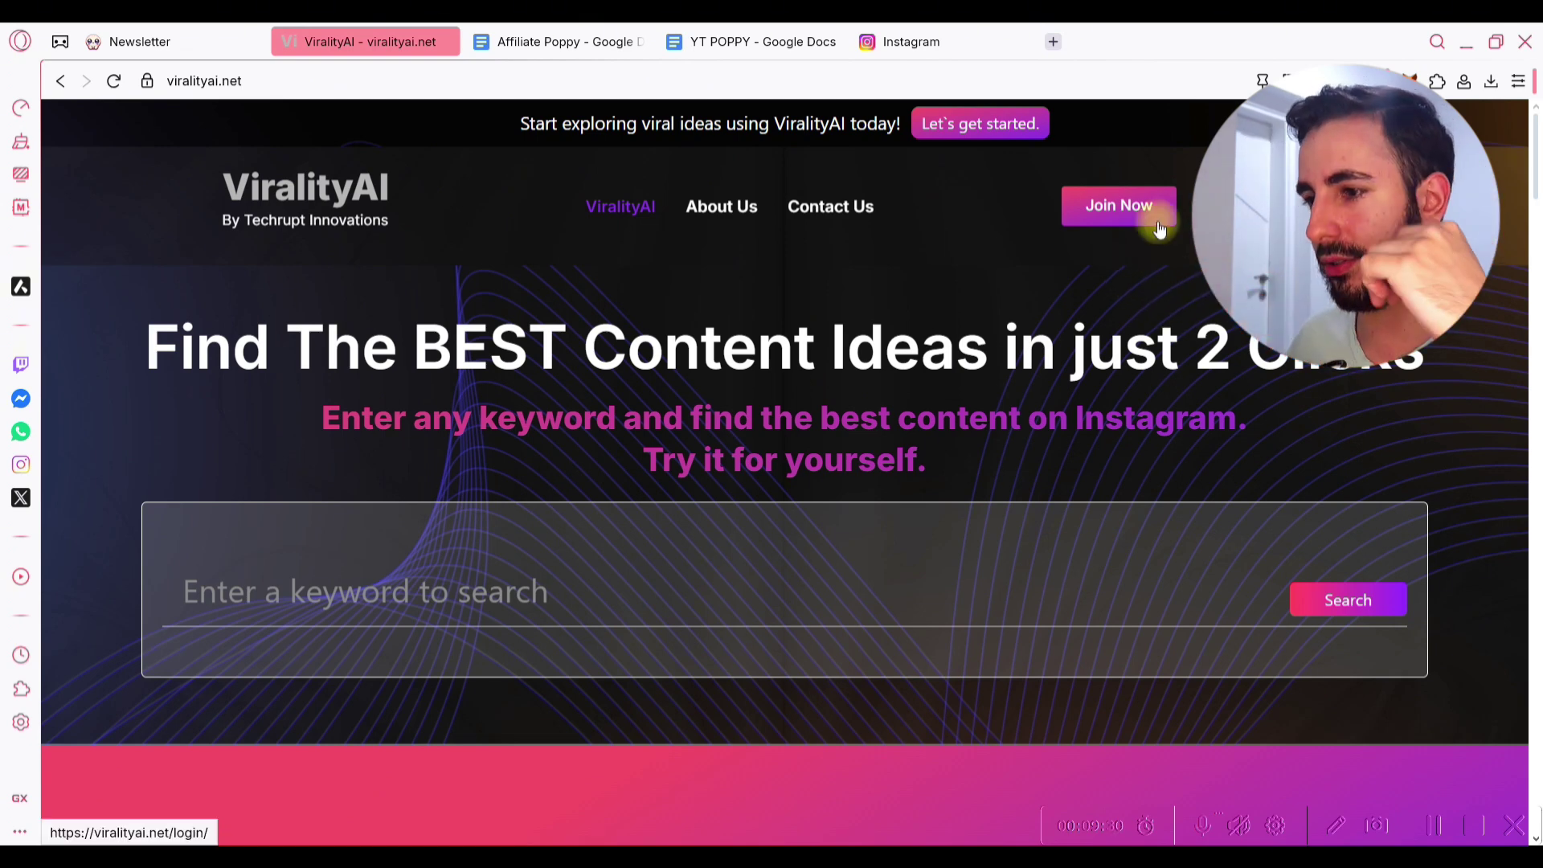
pyautogui.click(281, 84)
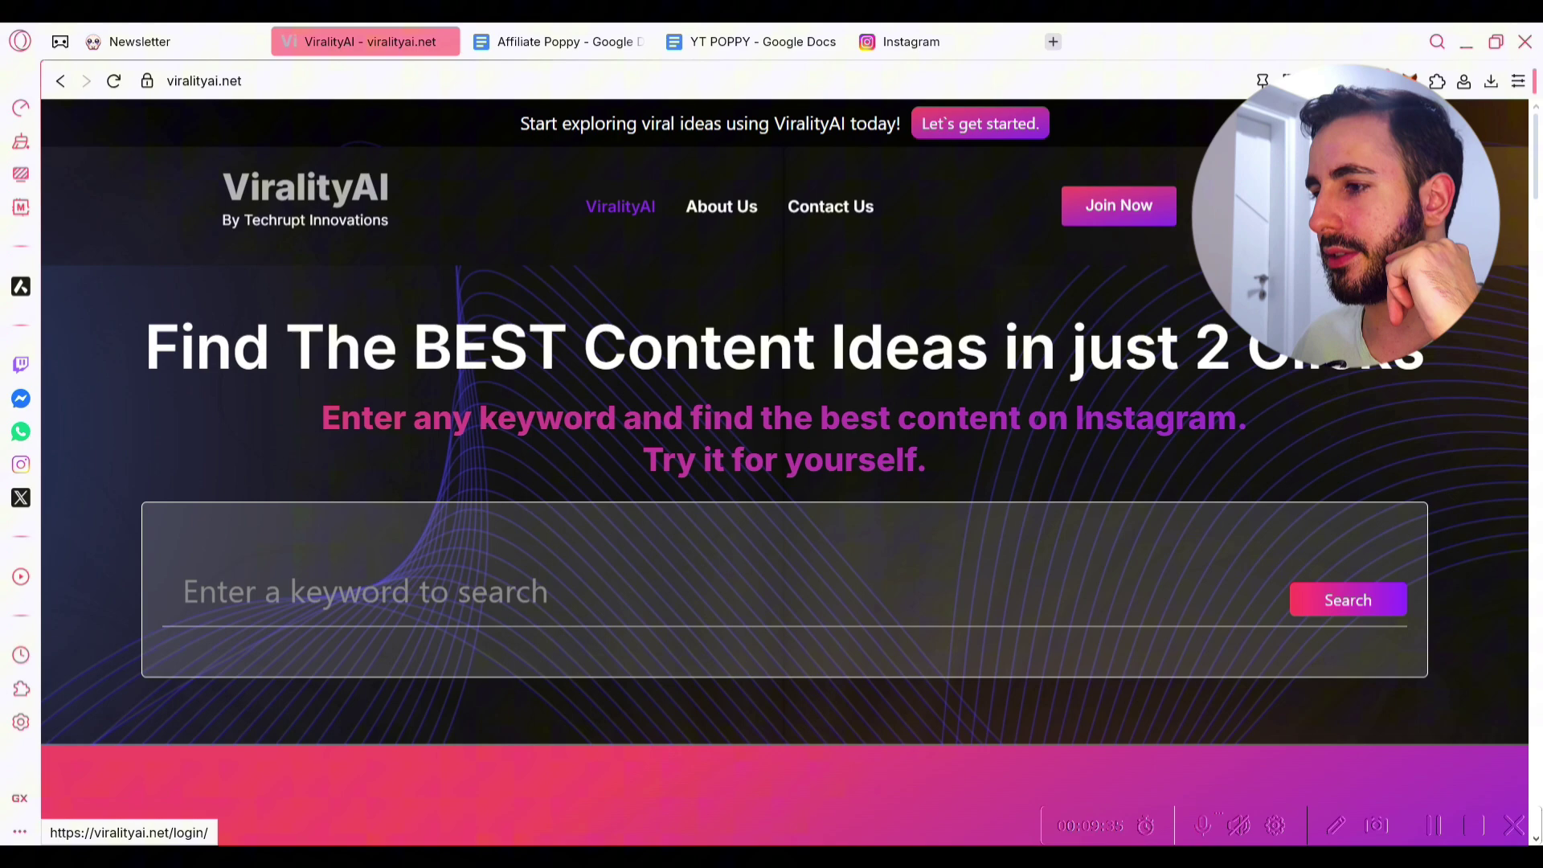
pyautogui.click(1082, 219)
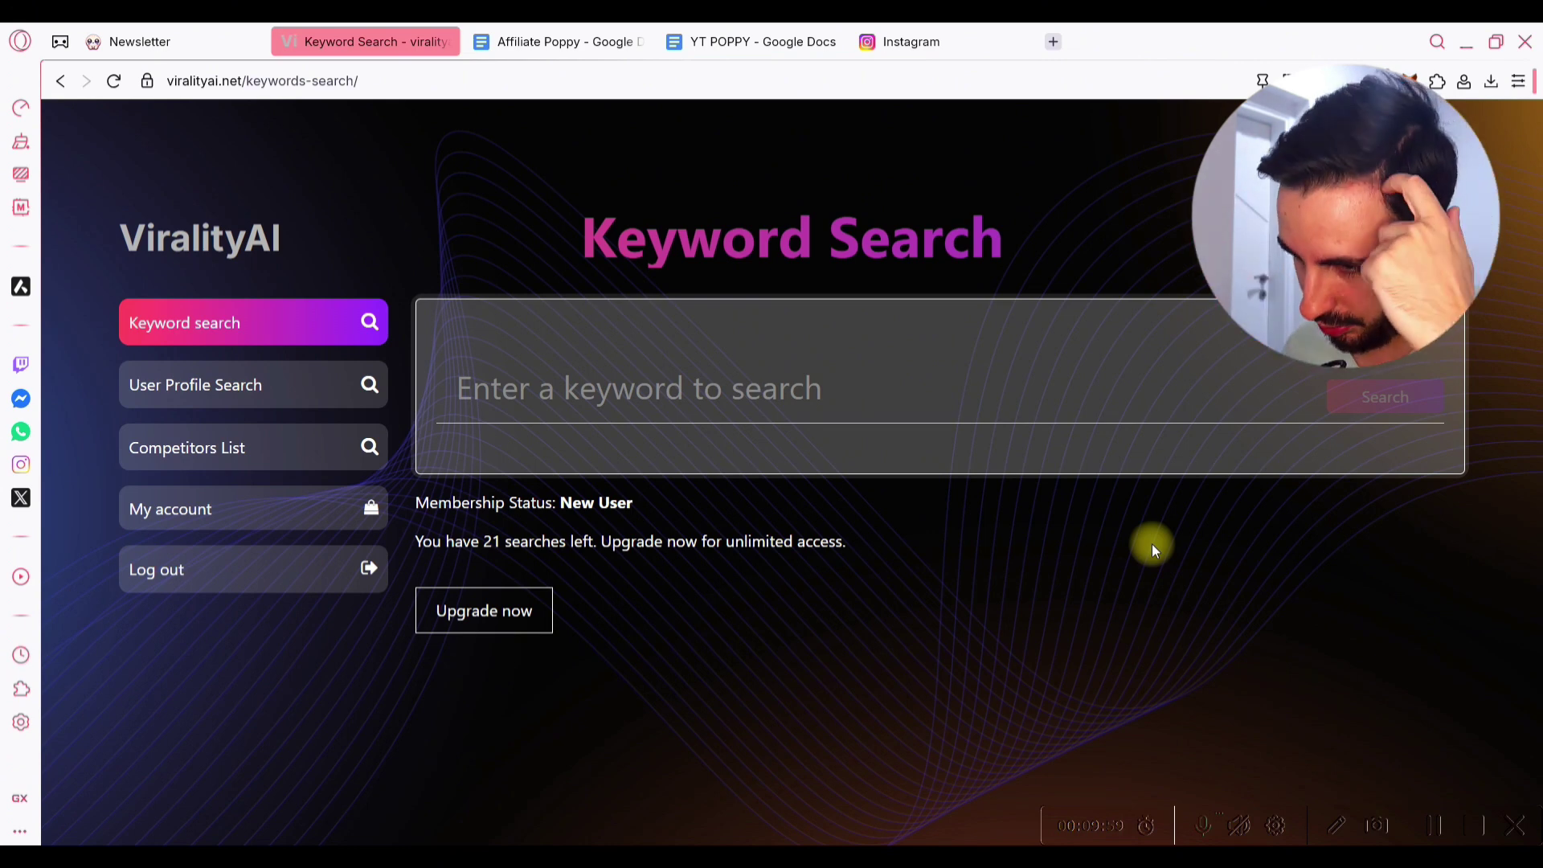
# - Search ViralityAI for the keyword 'fitness' and browse the posts ranked by likes
pyautogui.click(586, 389)
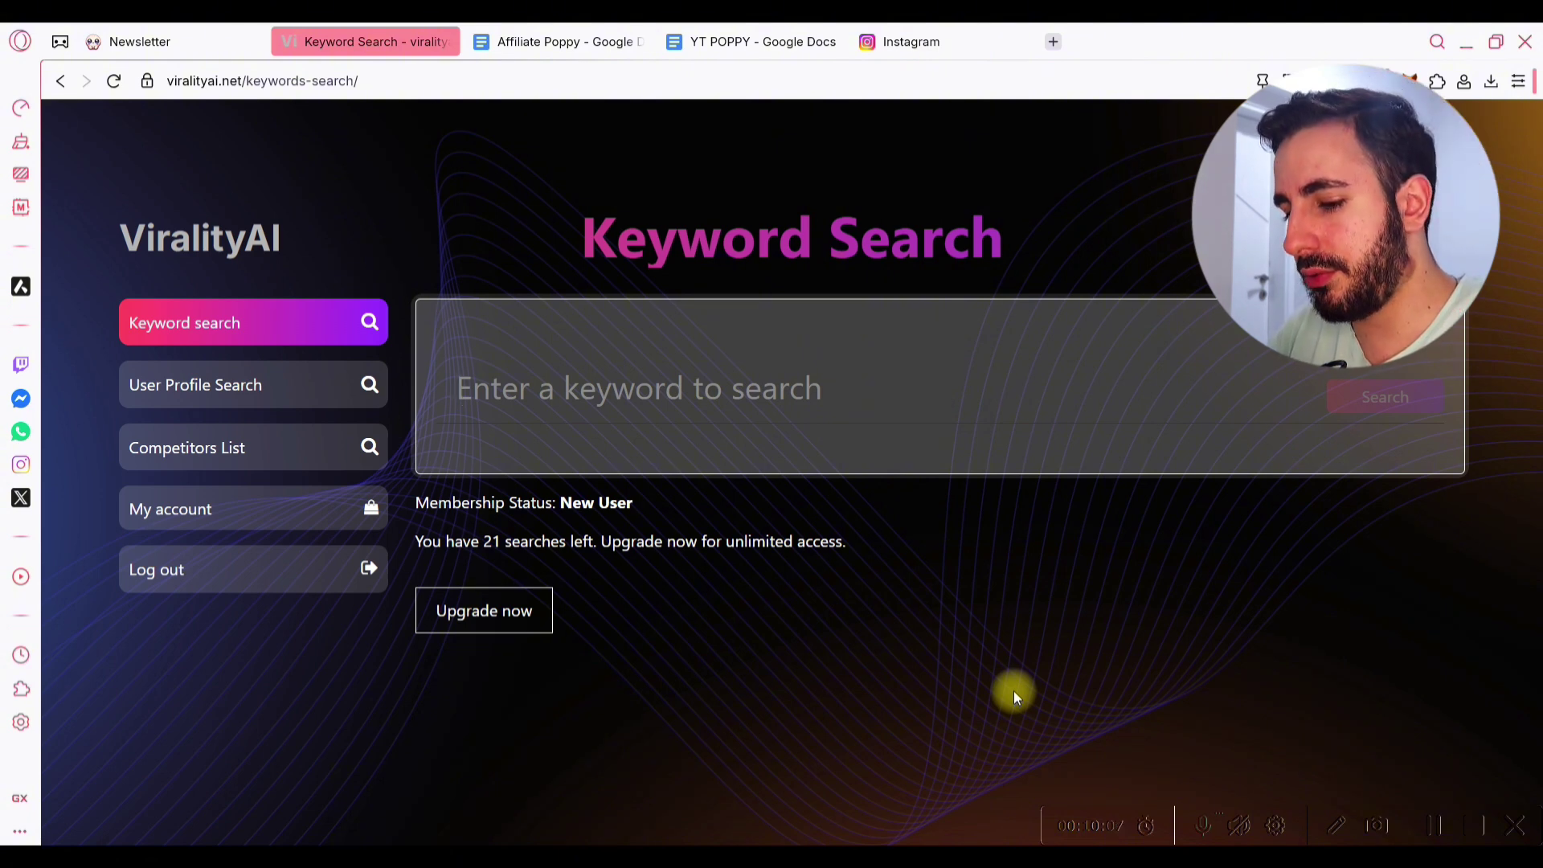
pyautogui.write('soci')
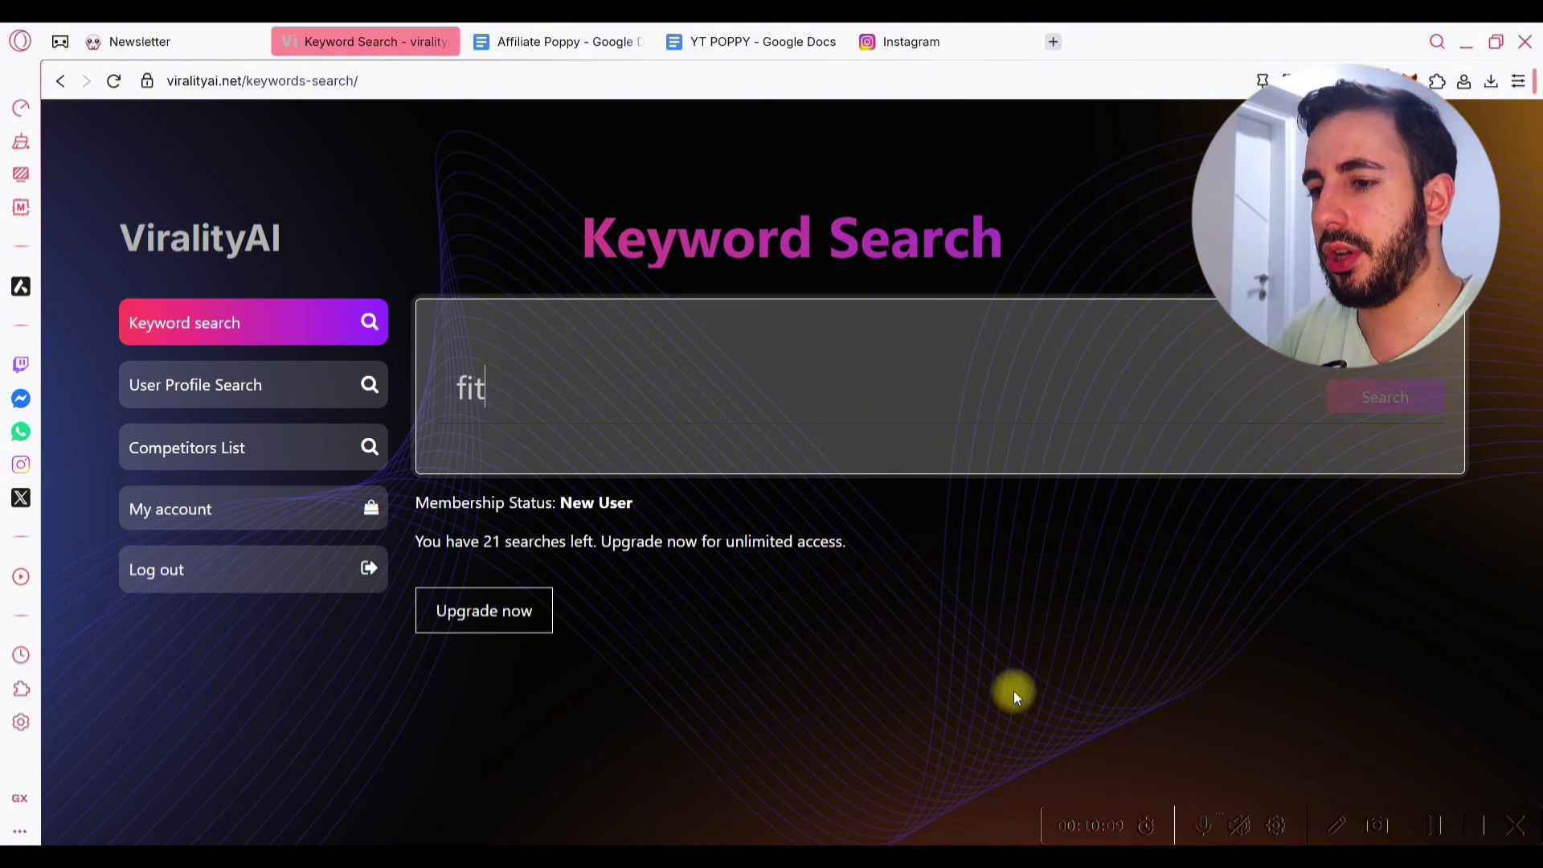
pyautogui.write('ness')
pyautogui.click(1374, 385)
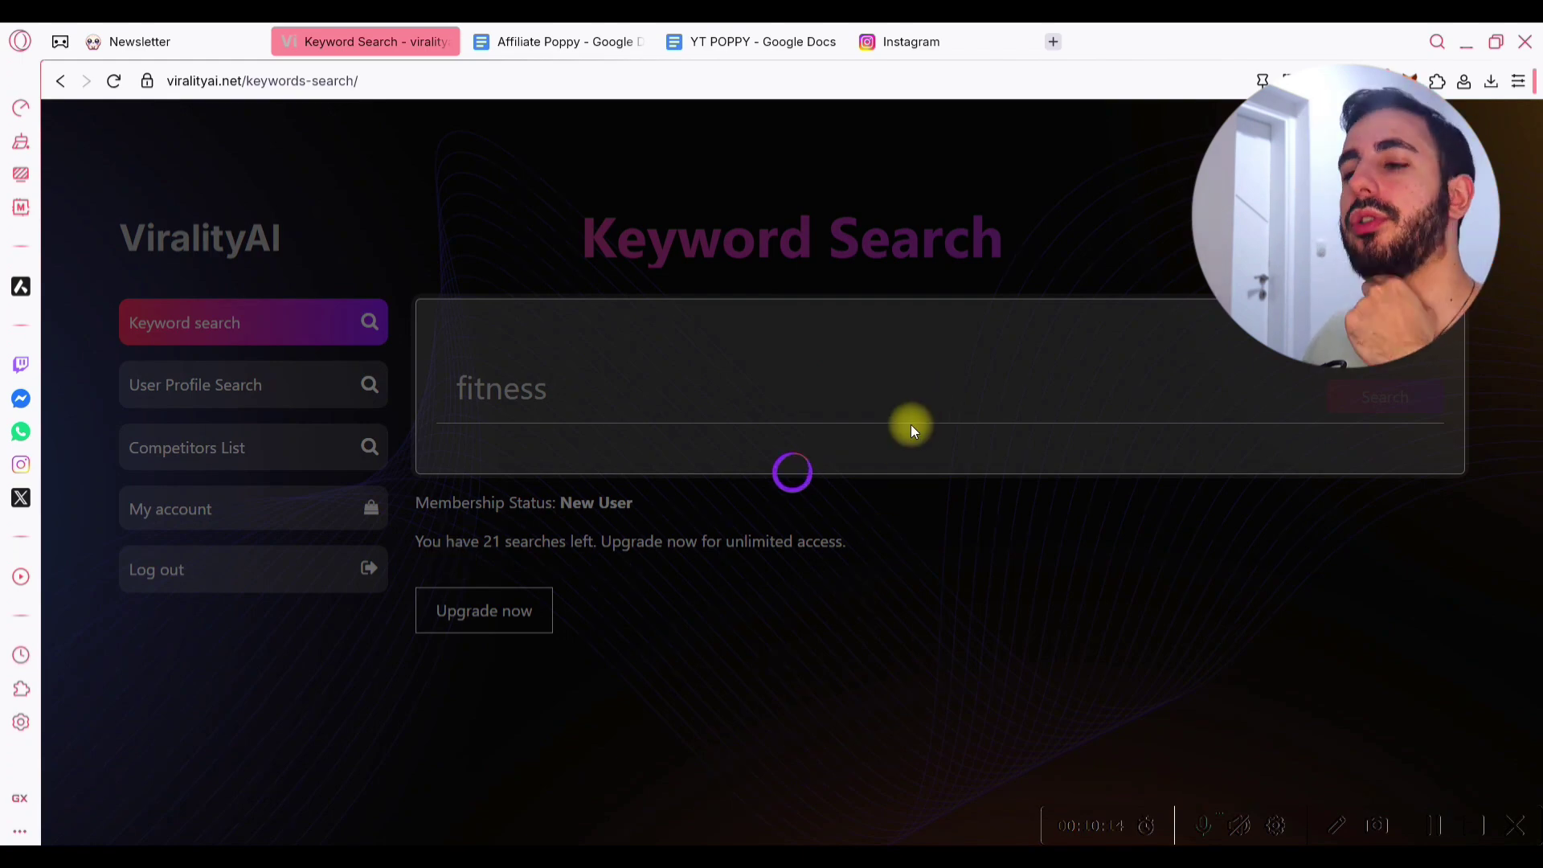
pyautogui.scroll(-5, 1190, 490)
pyautogui.scroll(4, 533, 349)
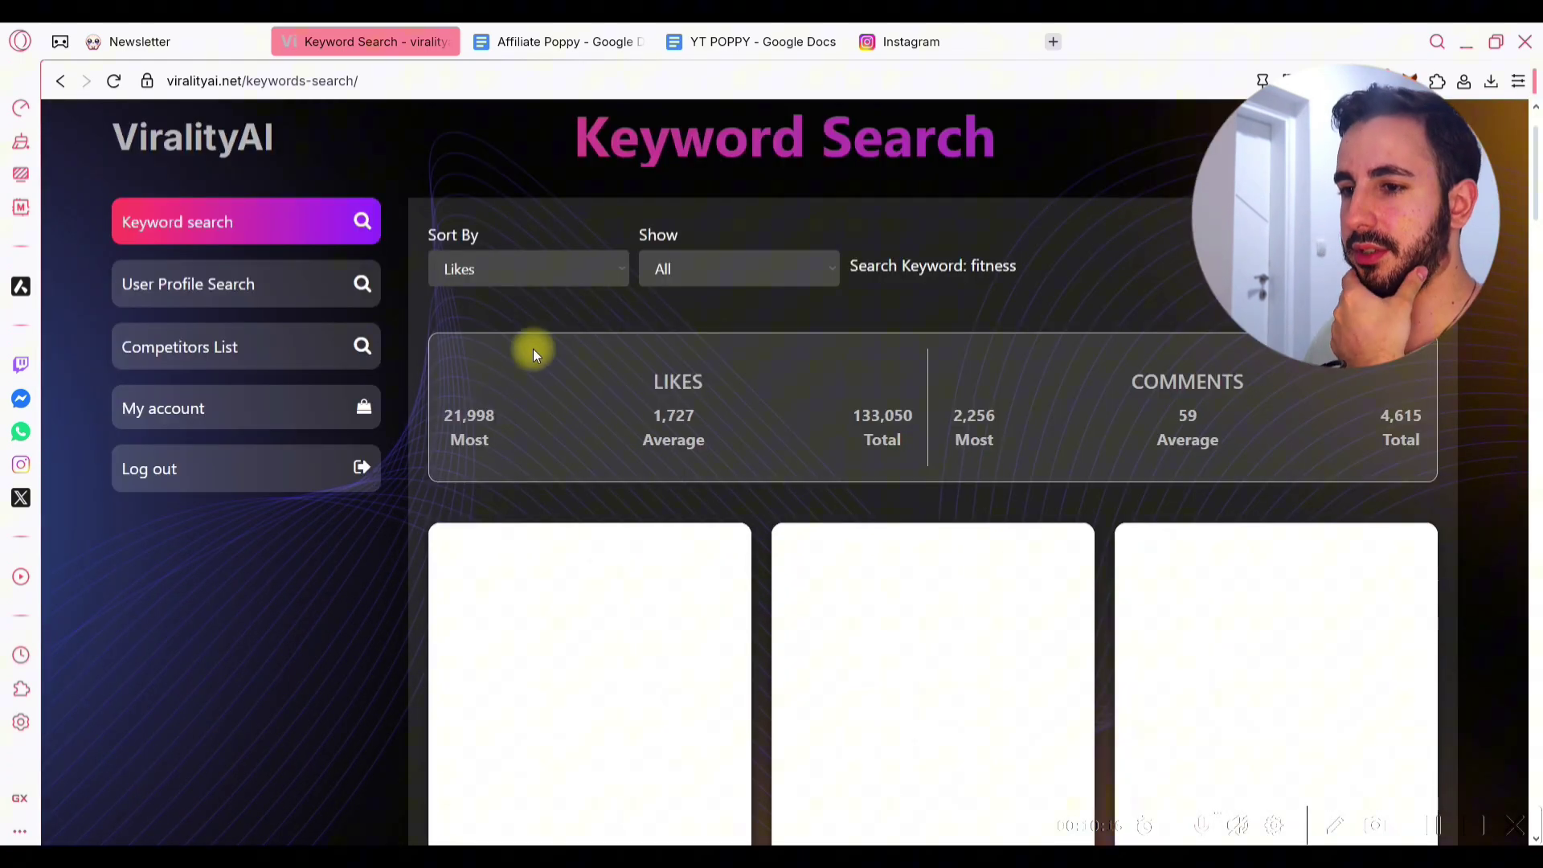
pyautogui.moveTo(503, 411); pyautogui.dragTo(403, 399)
pyautogui.scroll(-3, 1085, 595)
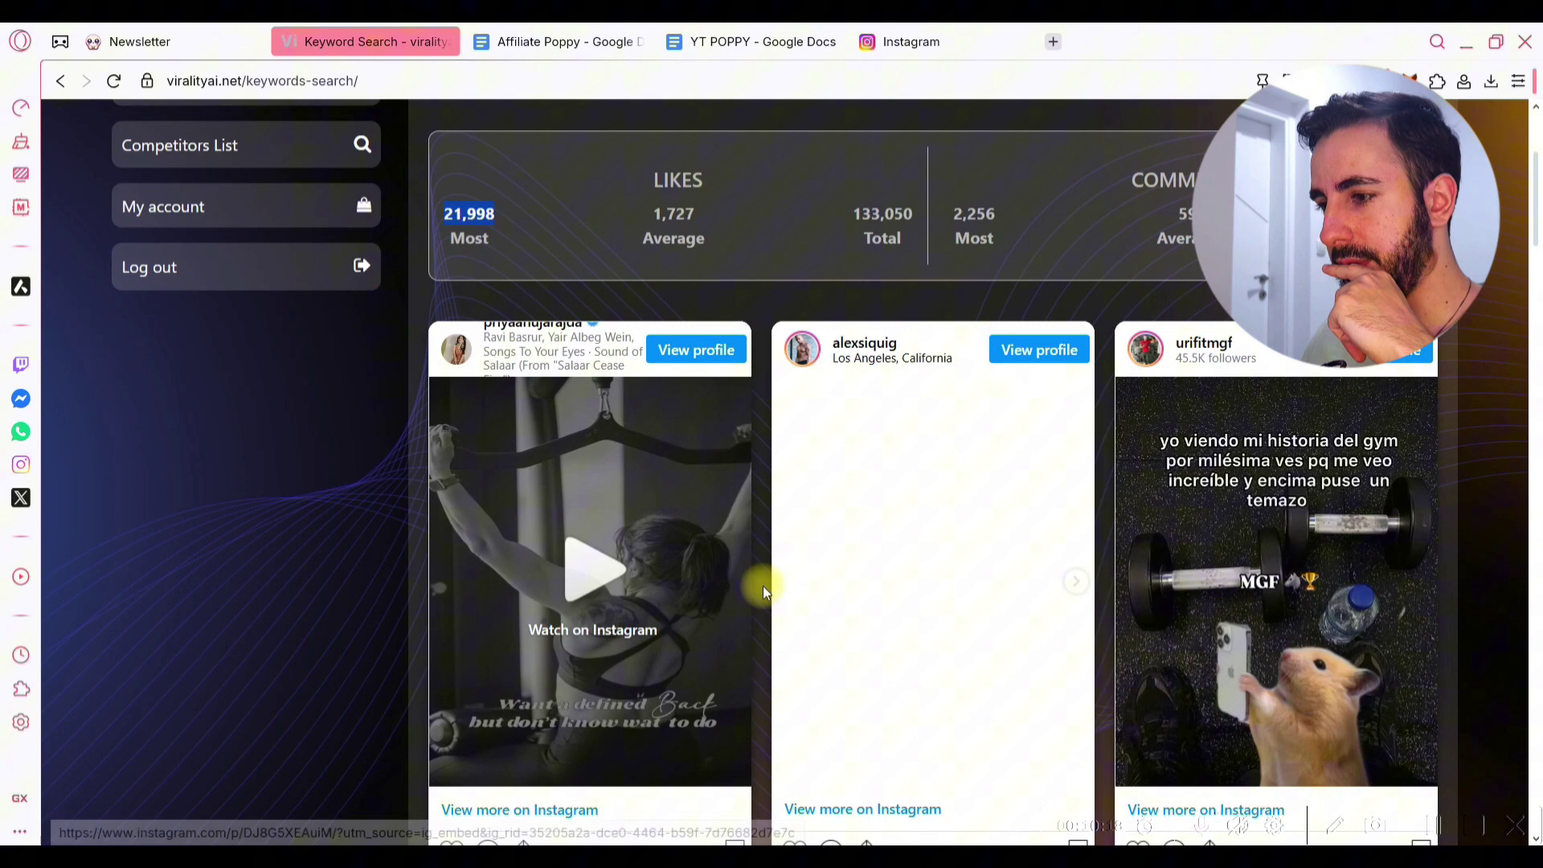
pyautogui.scroll(-1, 828, 583)
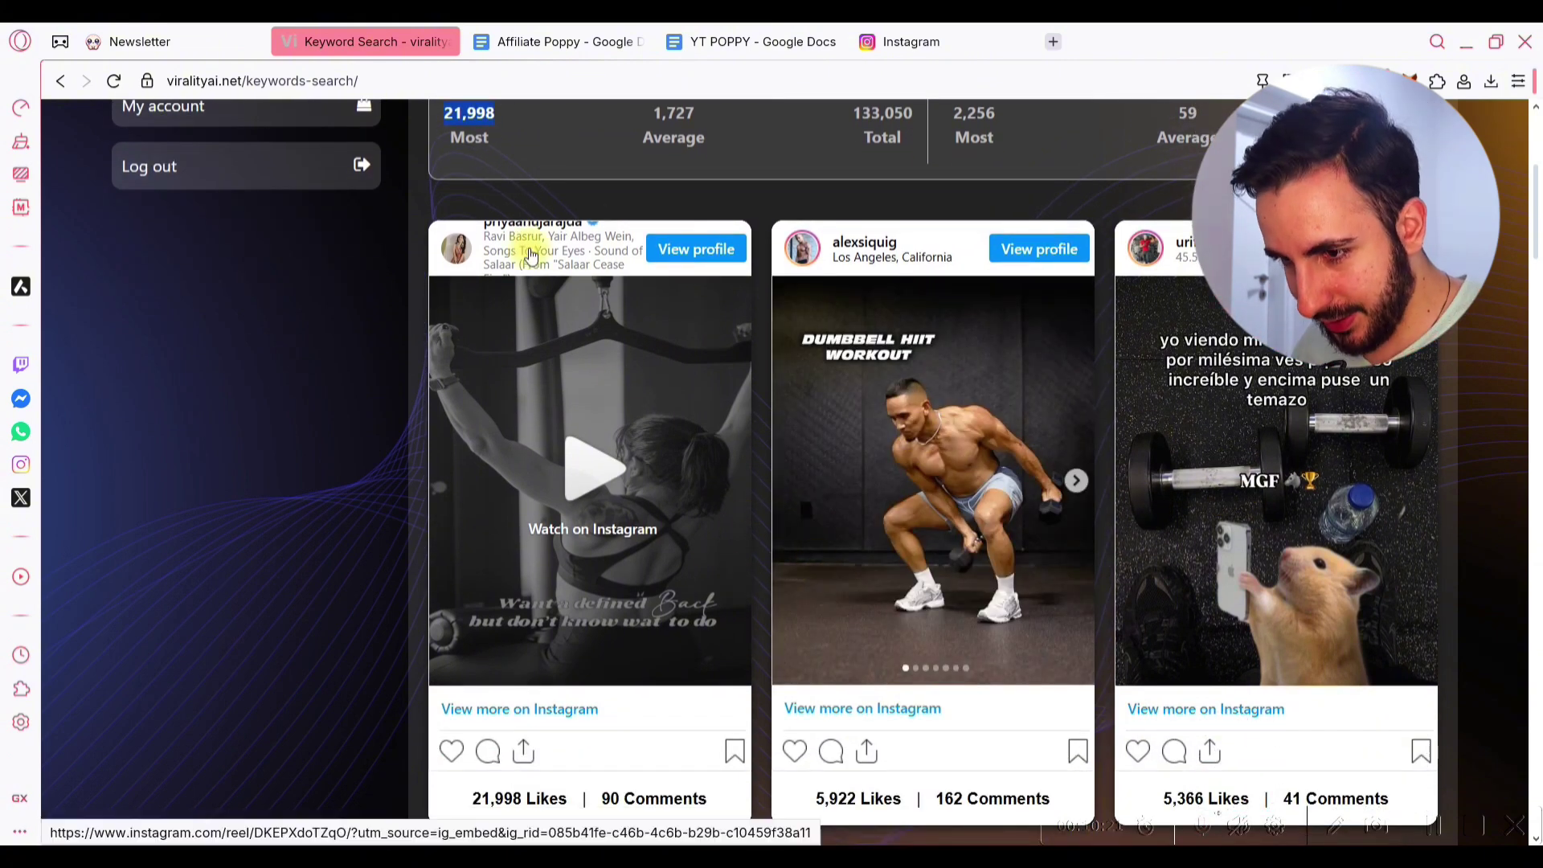
# - Open the most-liked fitness reel on Instagram, copy its link, and close that tab
pyautogui.click(595, 517)
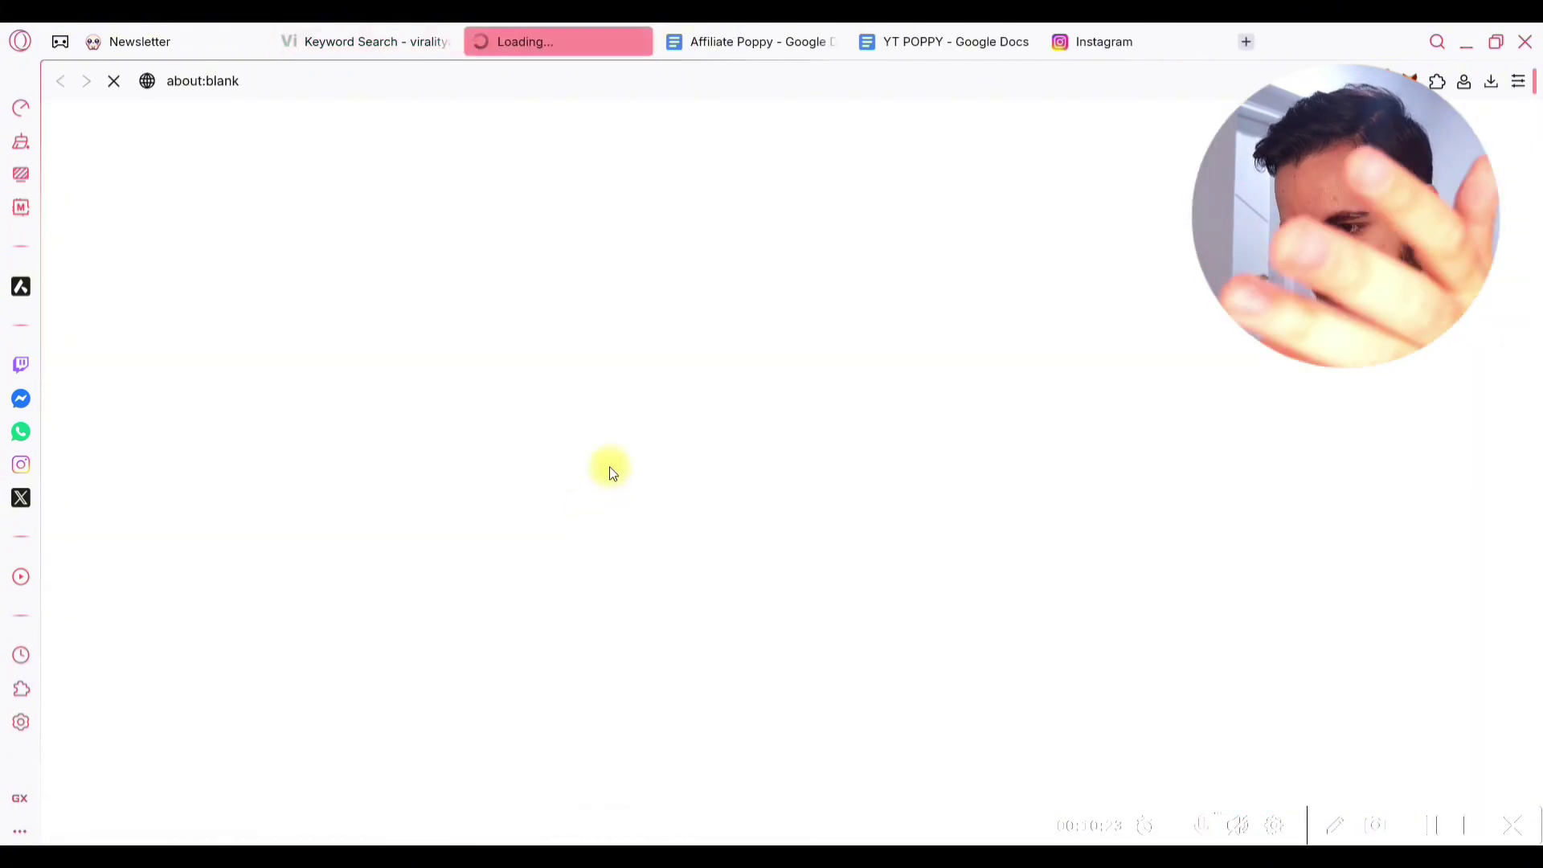
pyautogui.click(434, 82)
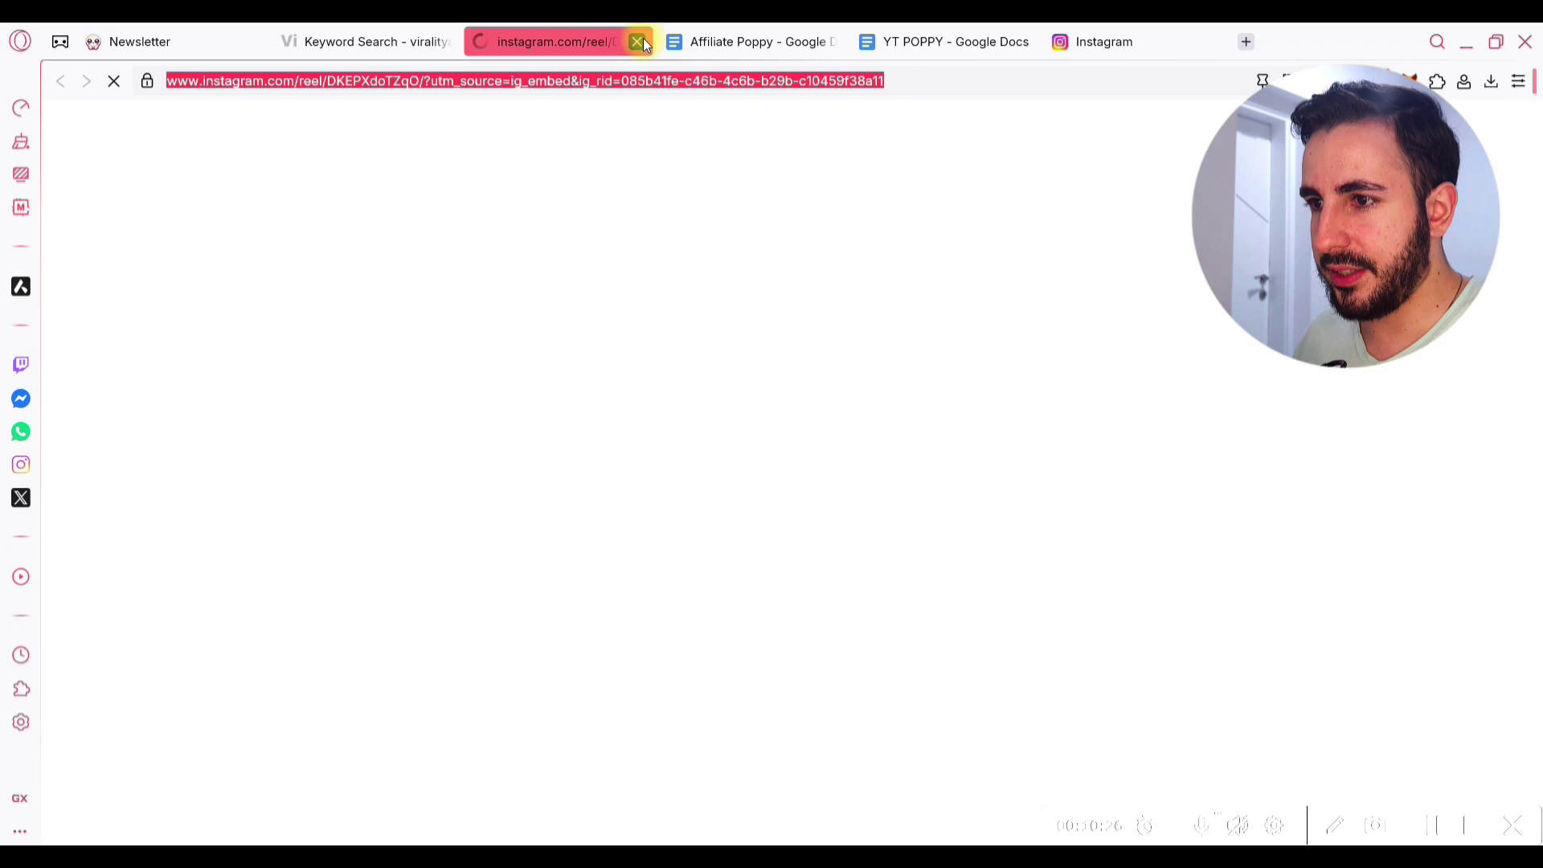
pyautogui.click(641, 41)
# - Paste the fitness reel onto the Newsletter board, link it to AI Chat, and place it beside the trend report
pyautogui.click(154, 40)
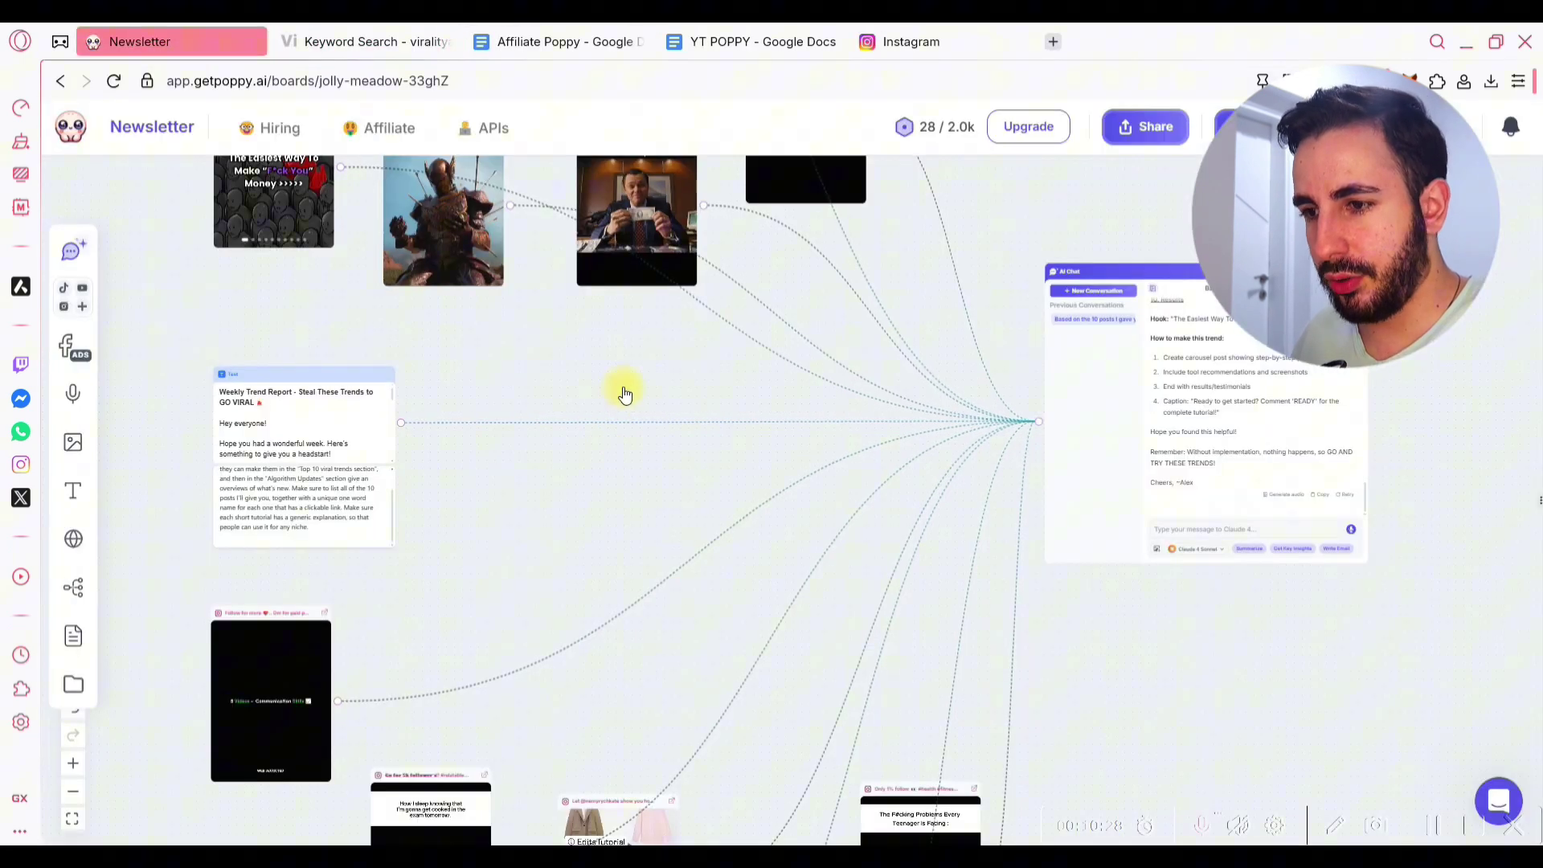
pyautogui.hotkey('ctrl', 'v')
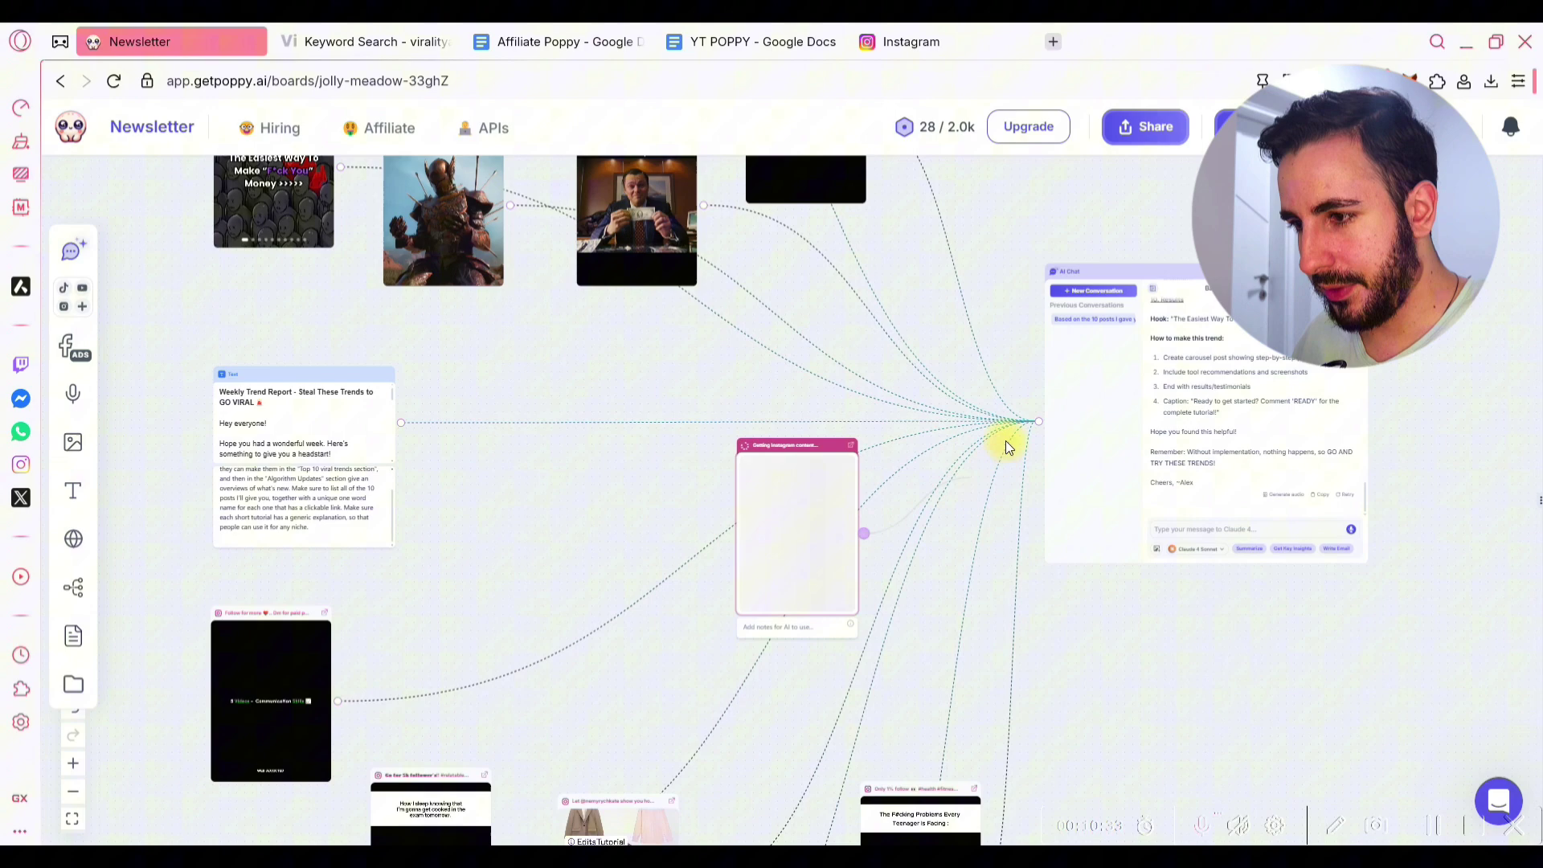
pyautogui.moveTo(1010, 447); pyautogui.dragTo(1021, 435)
pyautogui.moveTo(796, 450); pyautogui.dragTo(575, 360)
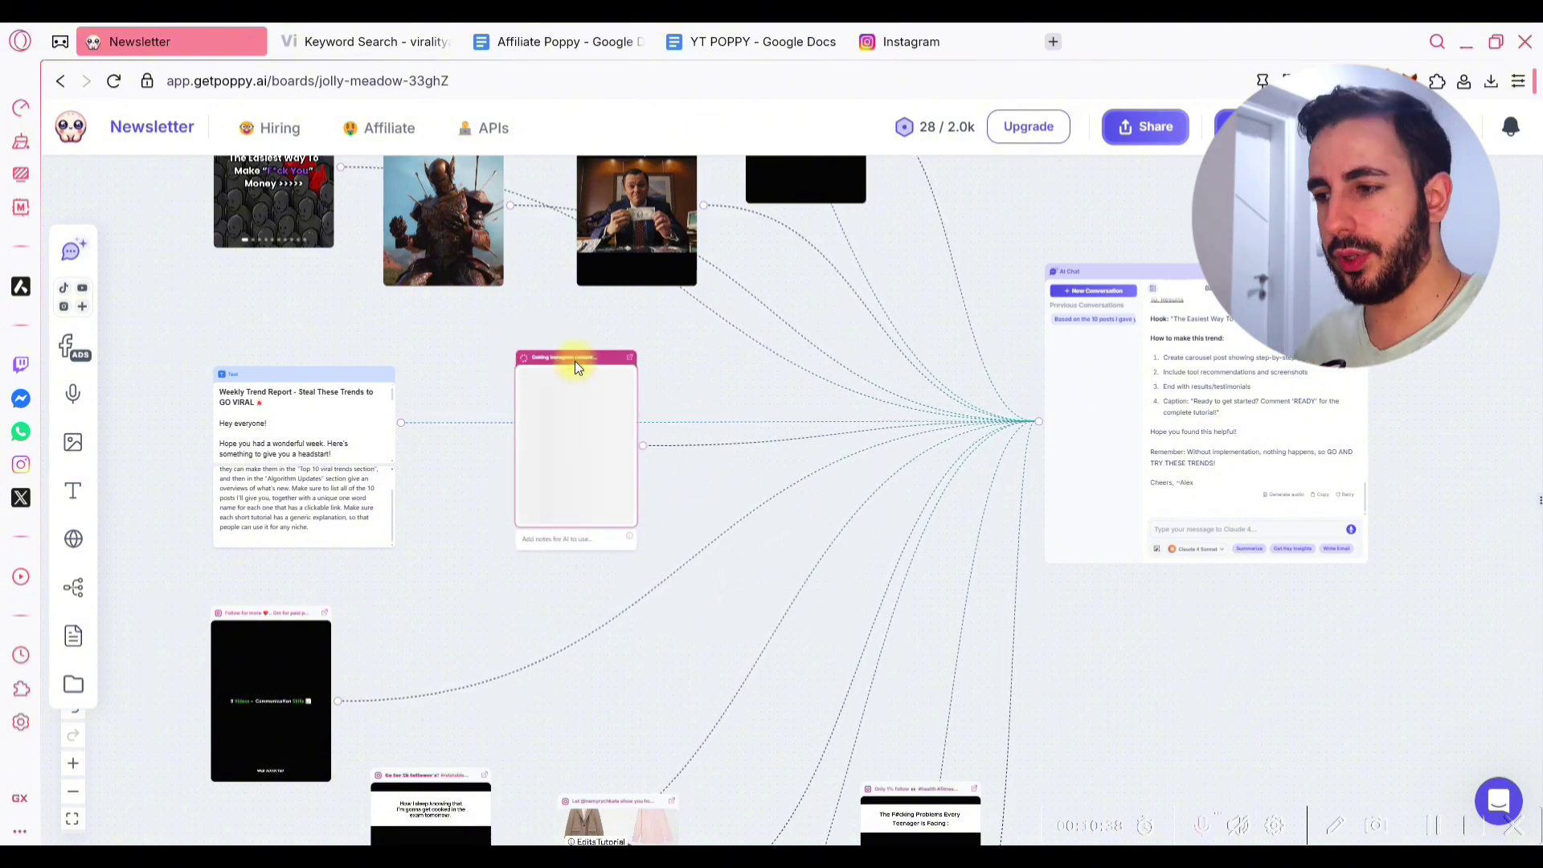
# - Copy the dumbbell creator's username from his Instagram profile, then open ViralityAI's User Profile Search
pyautogui.click(401, 32)
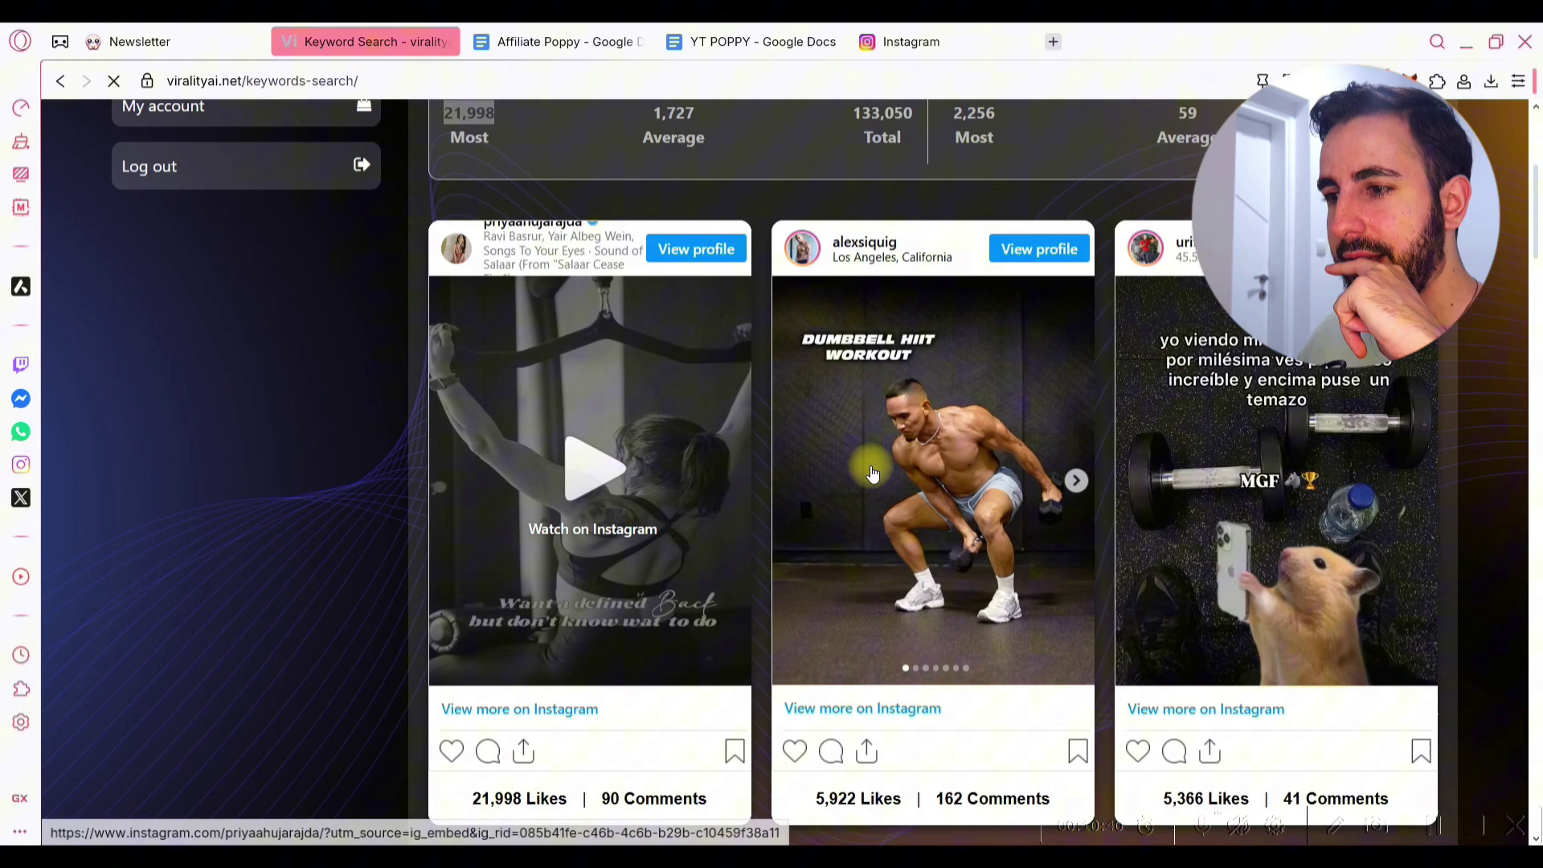
pyautogui.scroll(3, 900, 496)
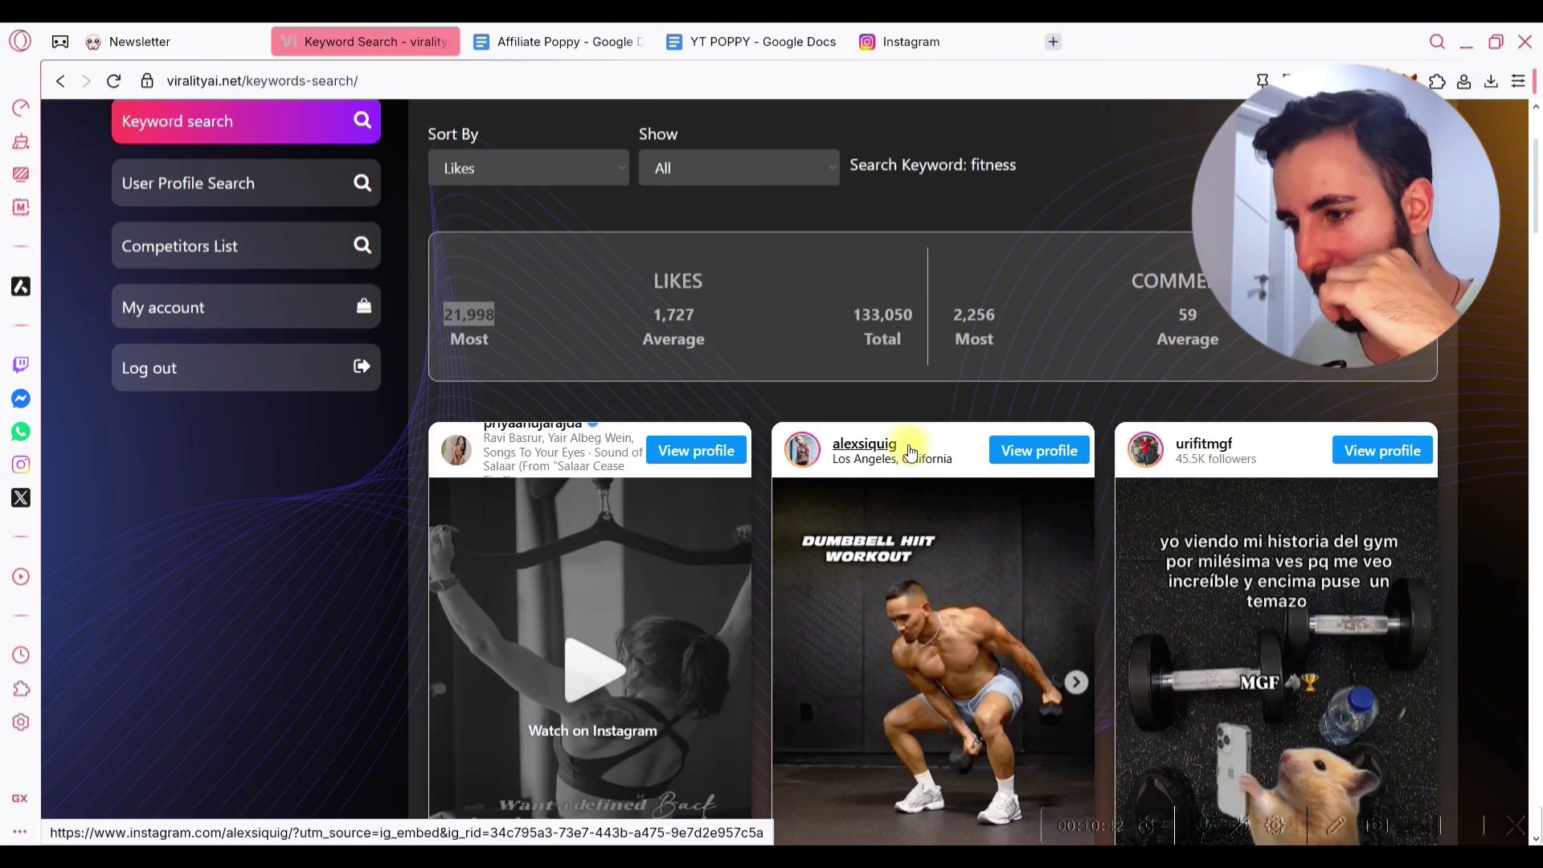
pyautogui.scroll(-10, 1118, 595)
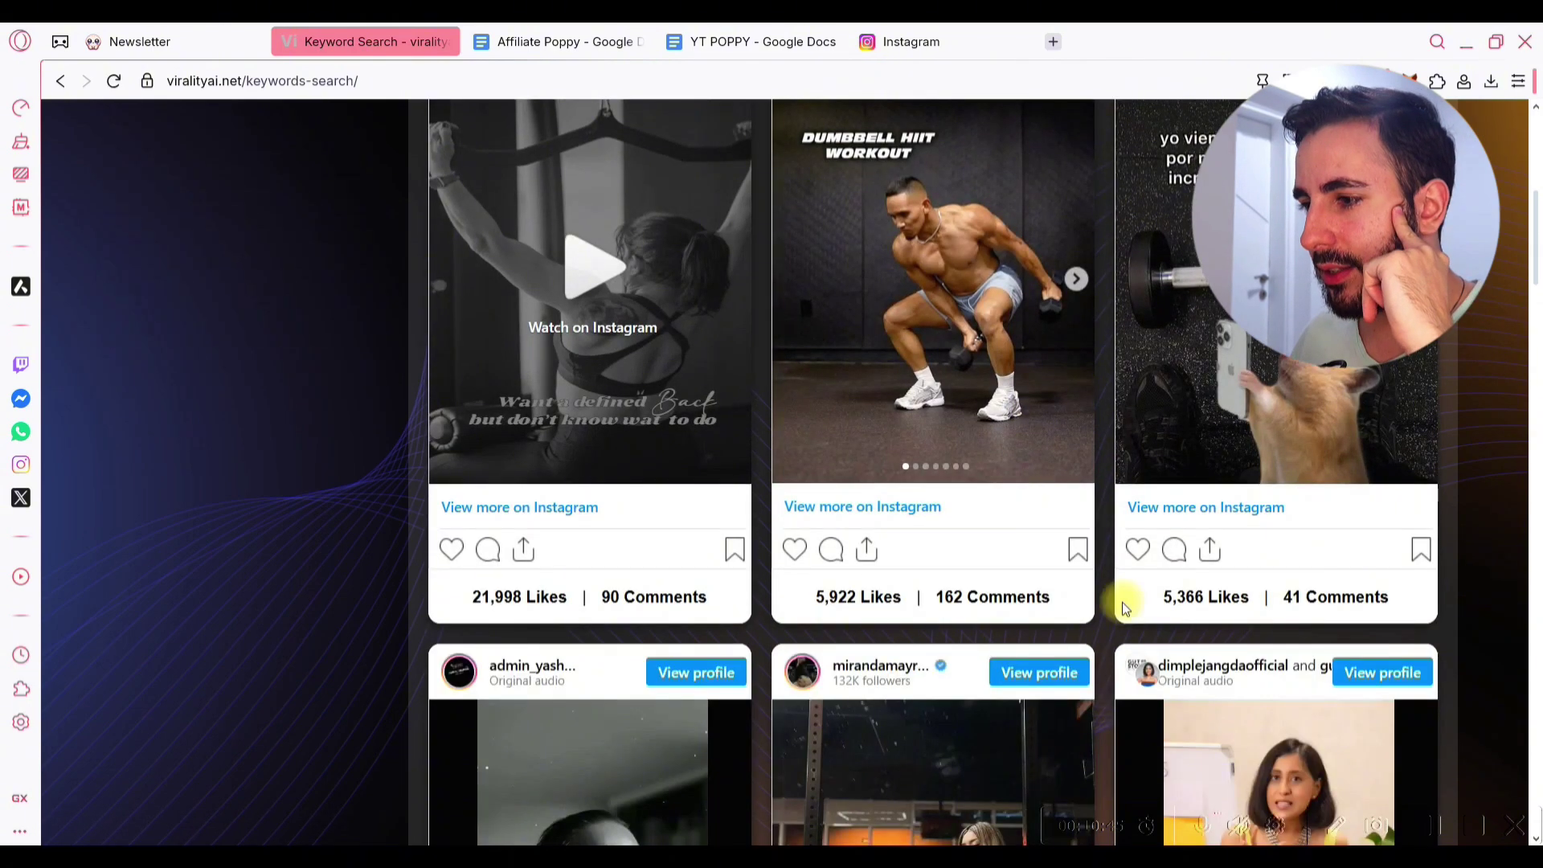
pyautogui.scroll(7, 1101, 563)
pyautogui.scroll(5, 611, 558)
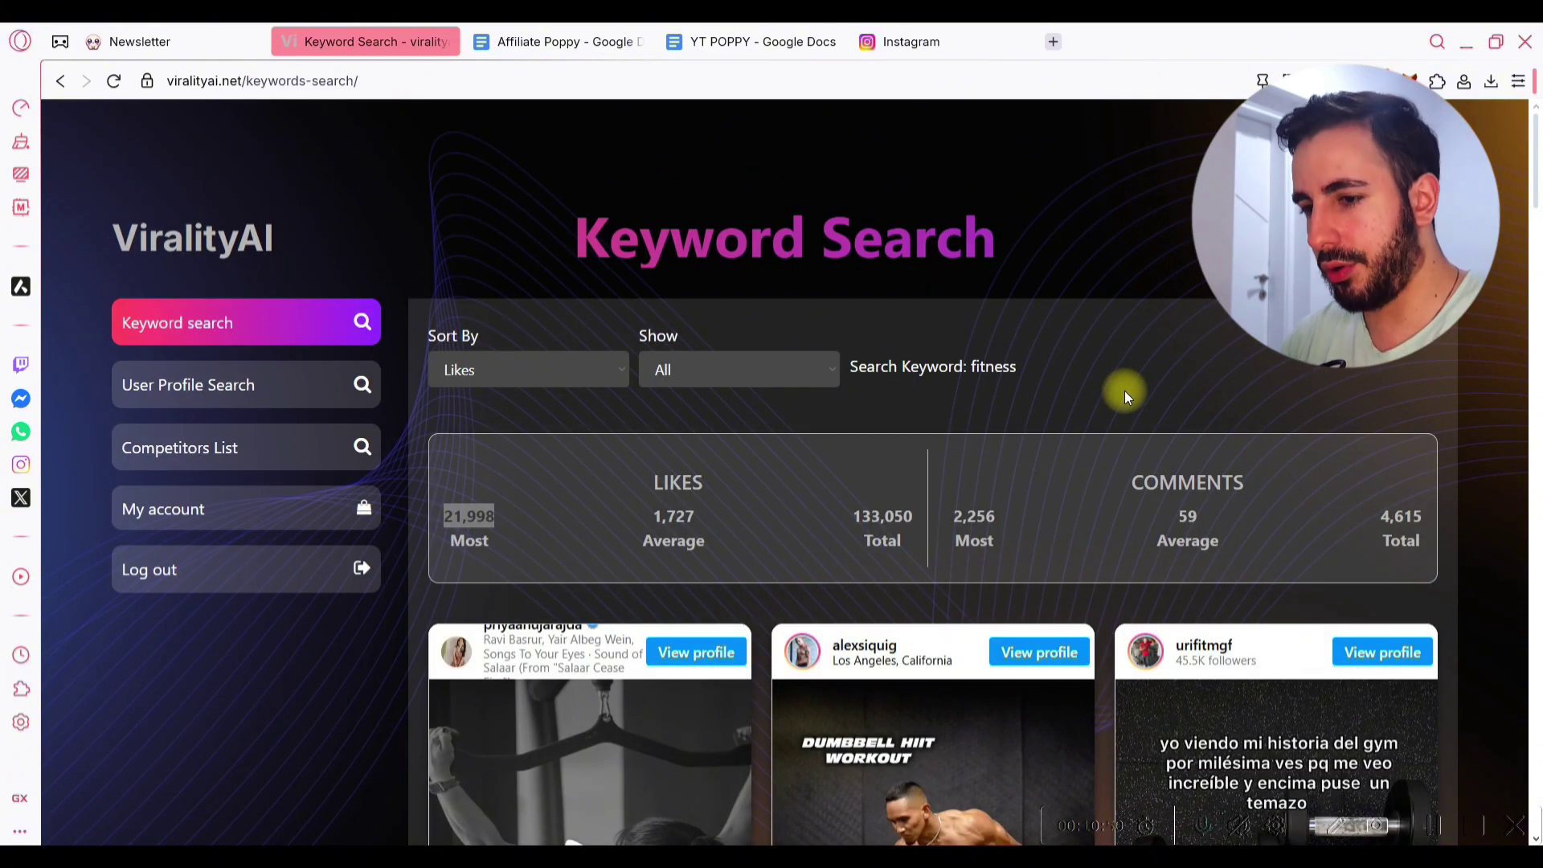
pyautogui.click(894, 652)
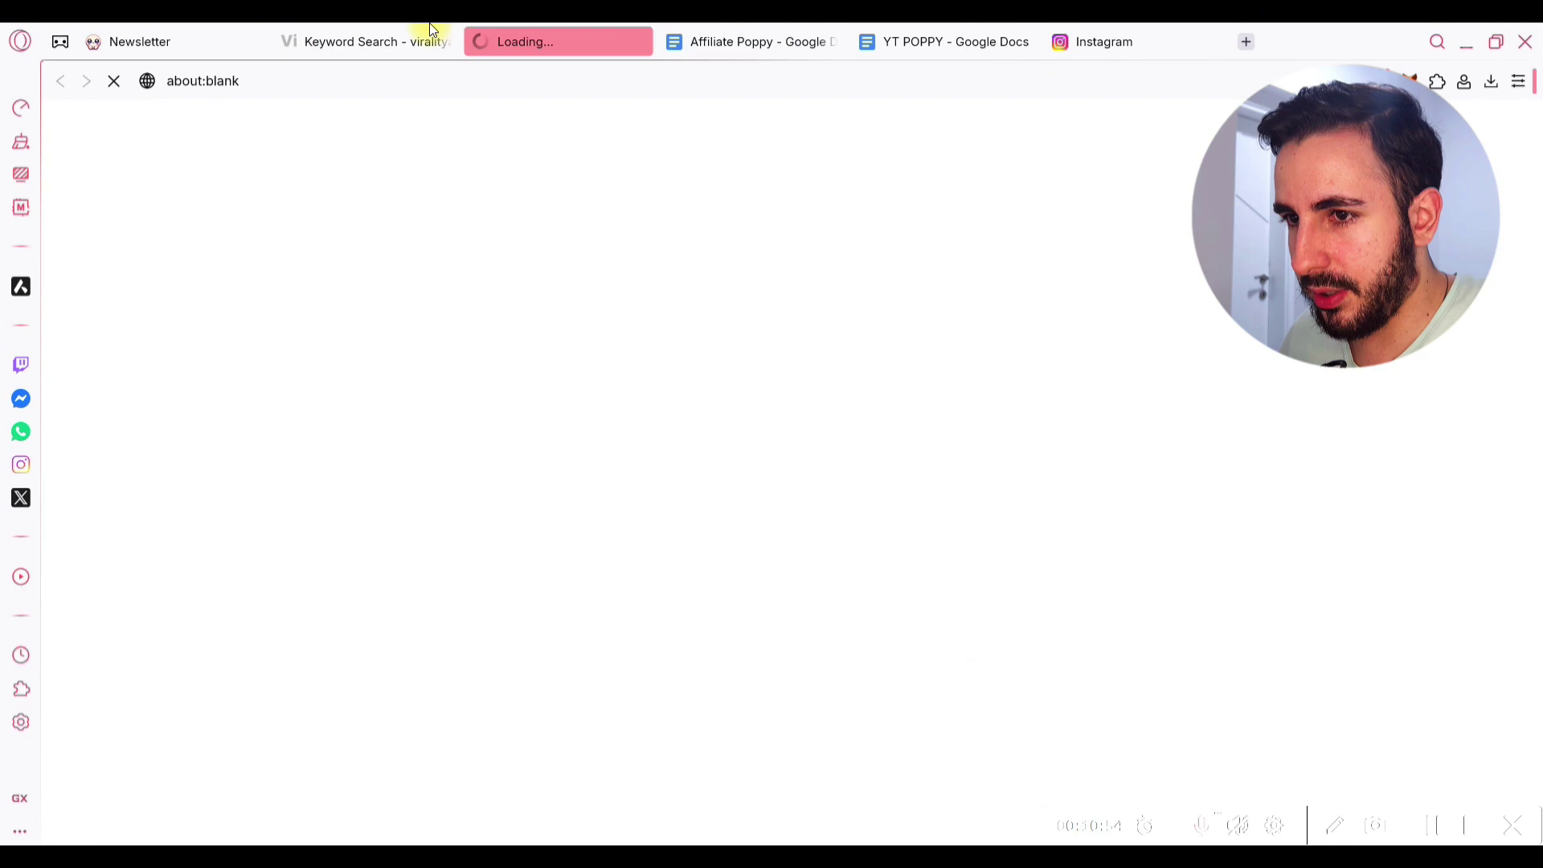
pyautogui.click(422, 81)
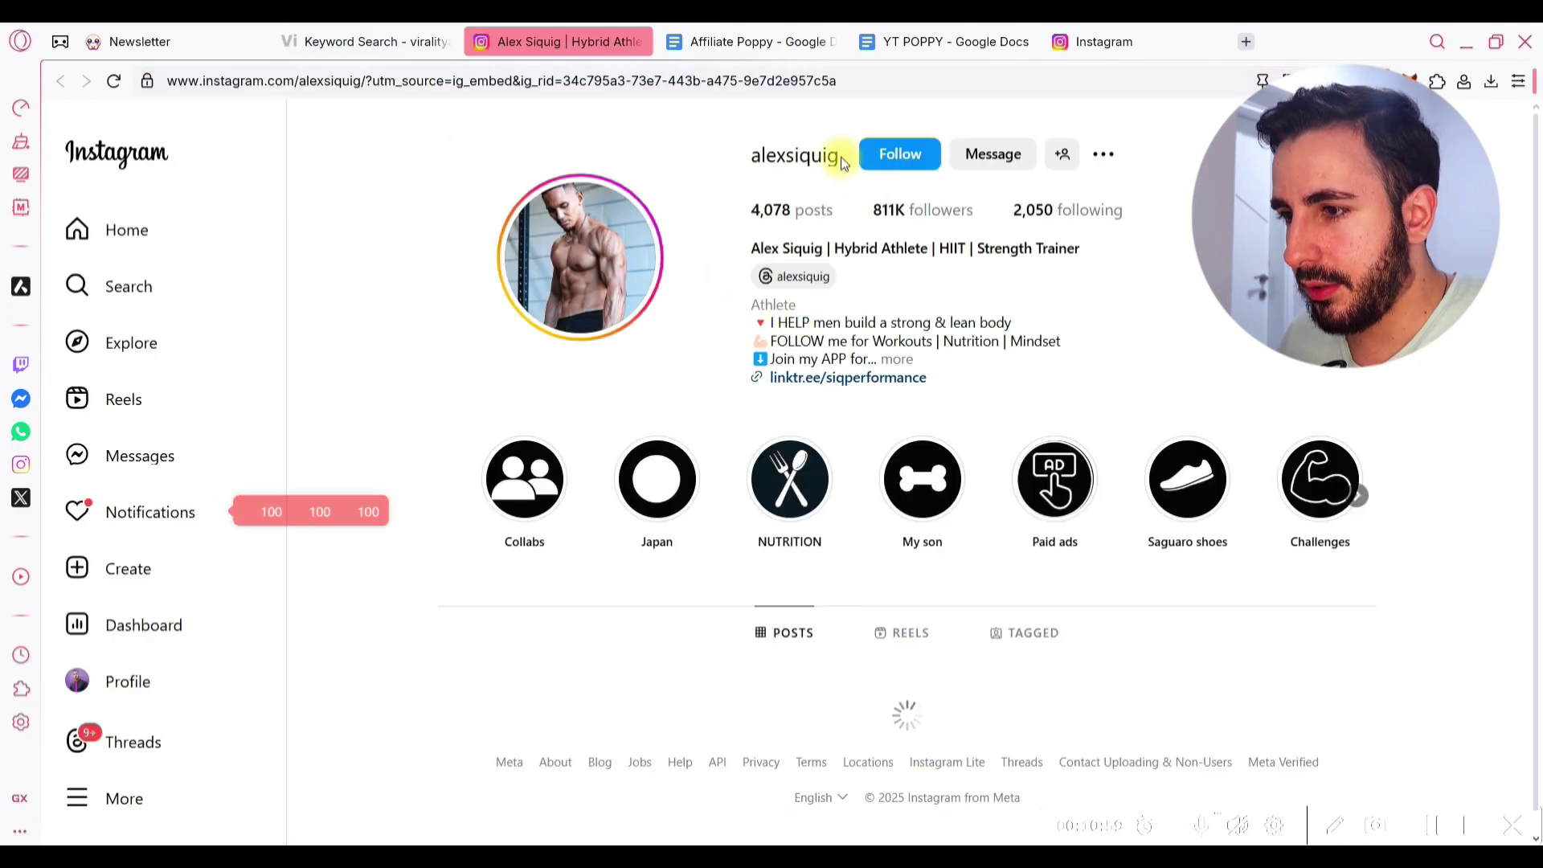
pyautogui.moveTo(841, 157); pyautogui.dragTo(744, 159)
pyautogui.click(453, 36)
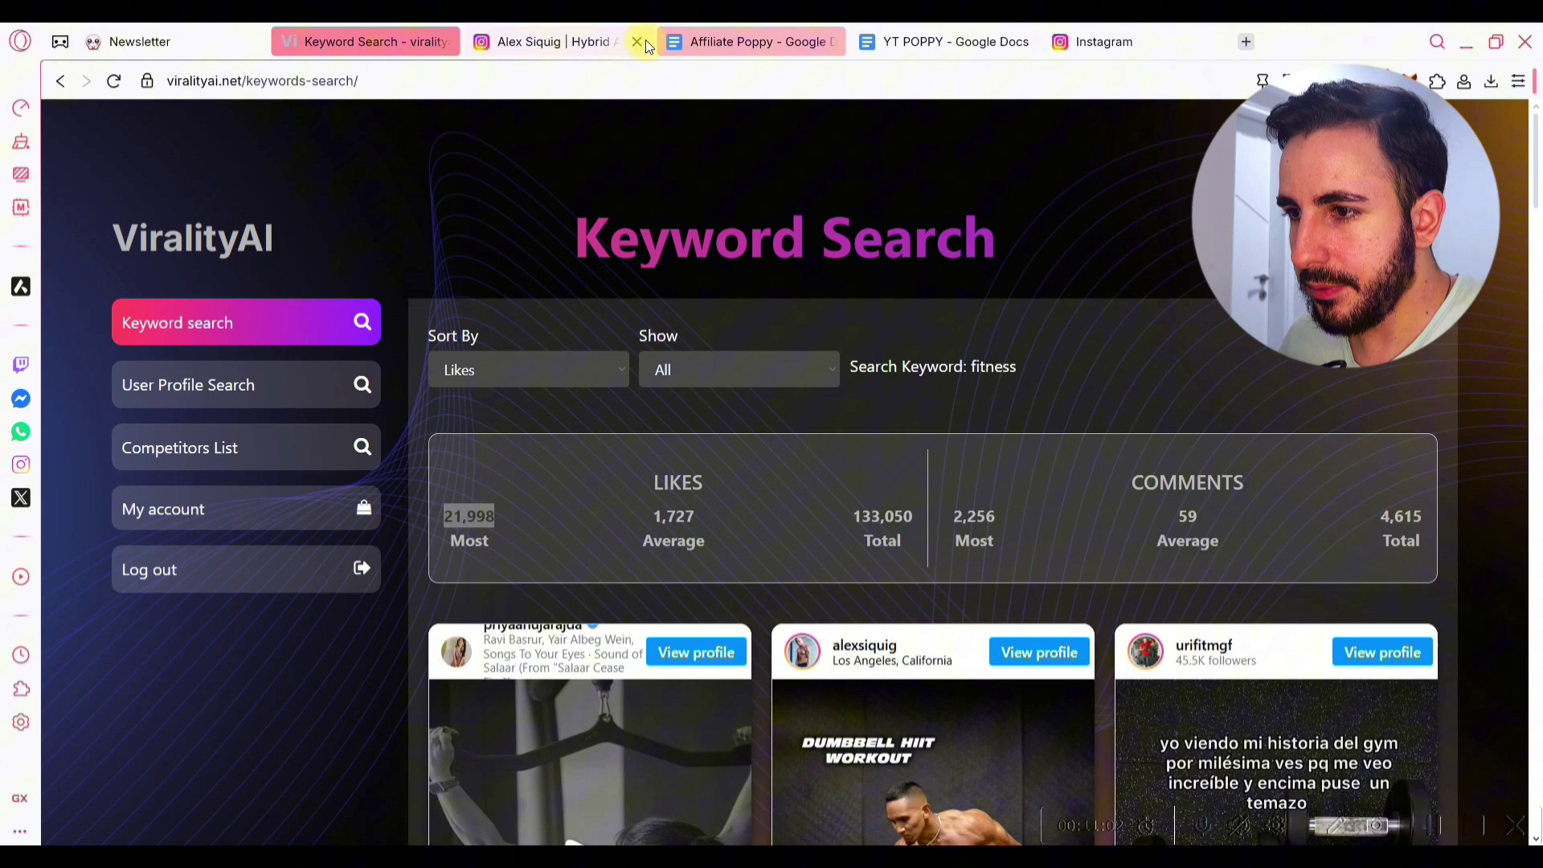
pyautogui.click(268, 393)
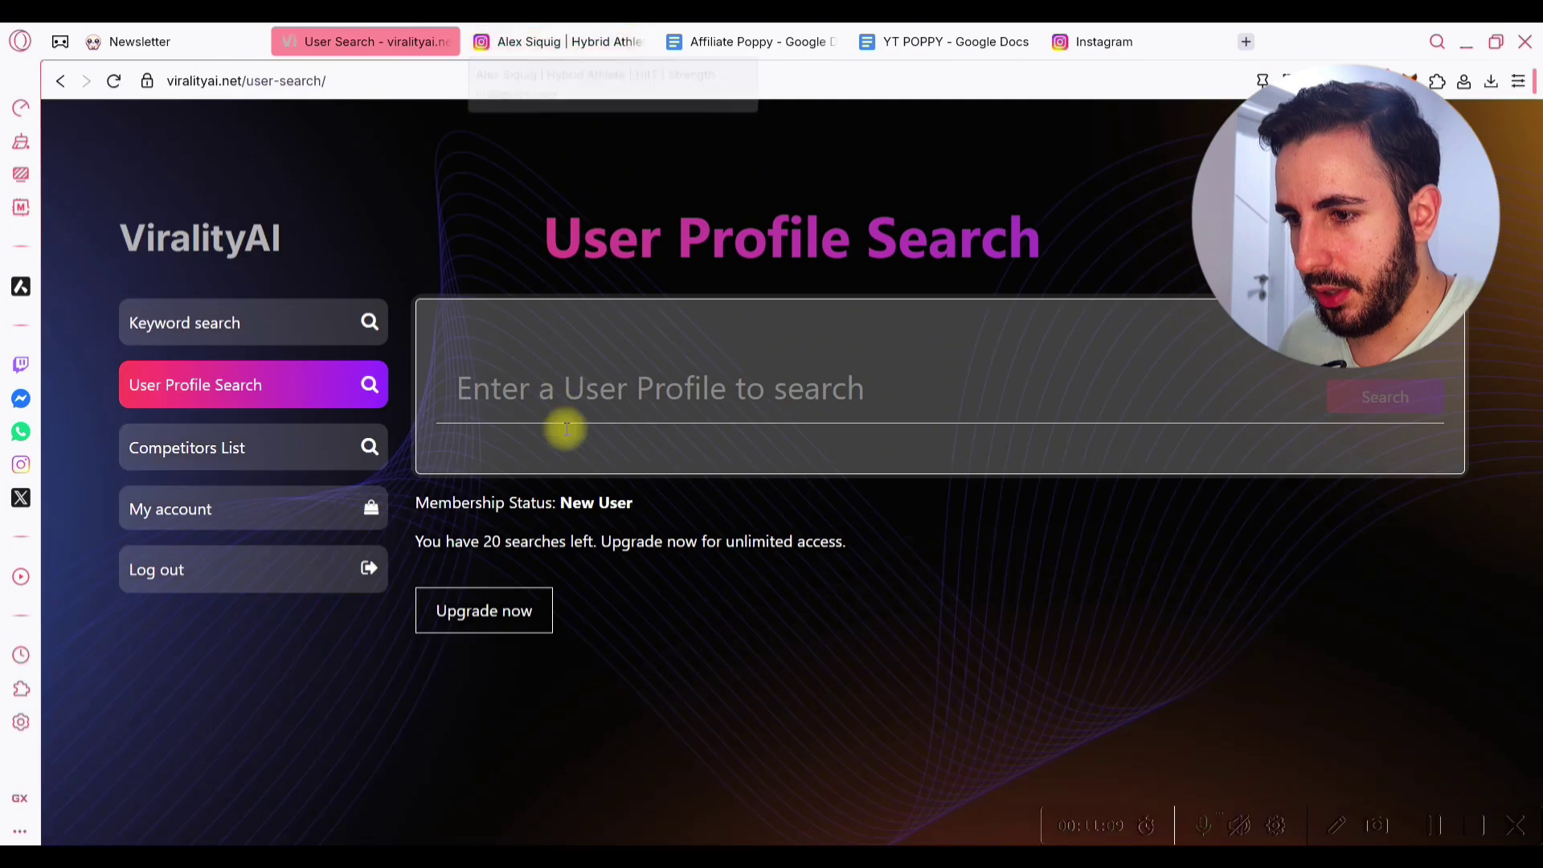
# - Search the creator's username in User Profile Search and browse his posts ranked by likes
pyautogui.click(570, 404)
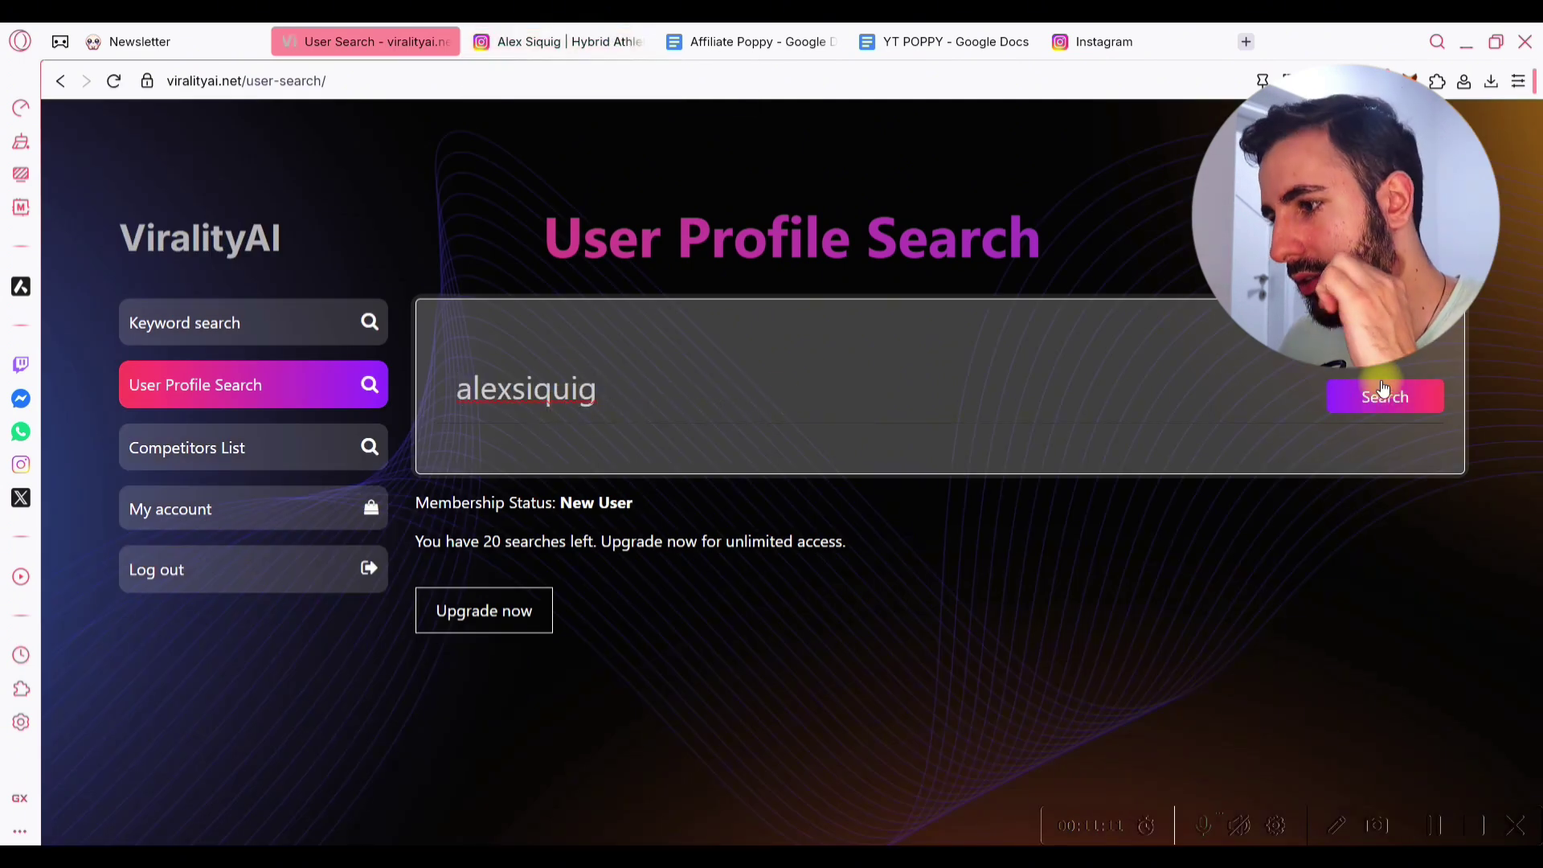
pyautogui.write('alexsiquig')
pyautogui.click(1382, 394)
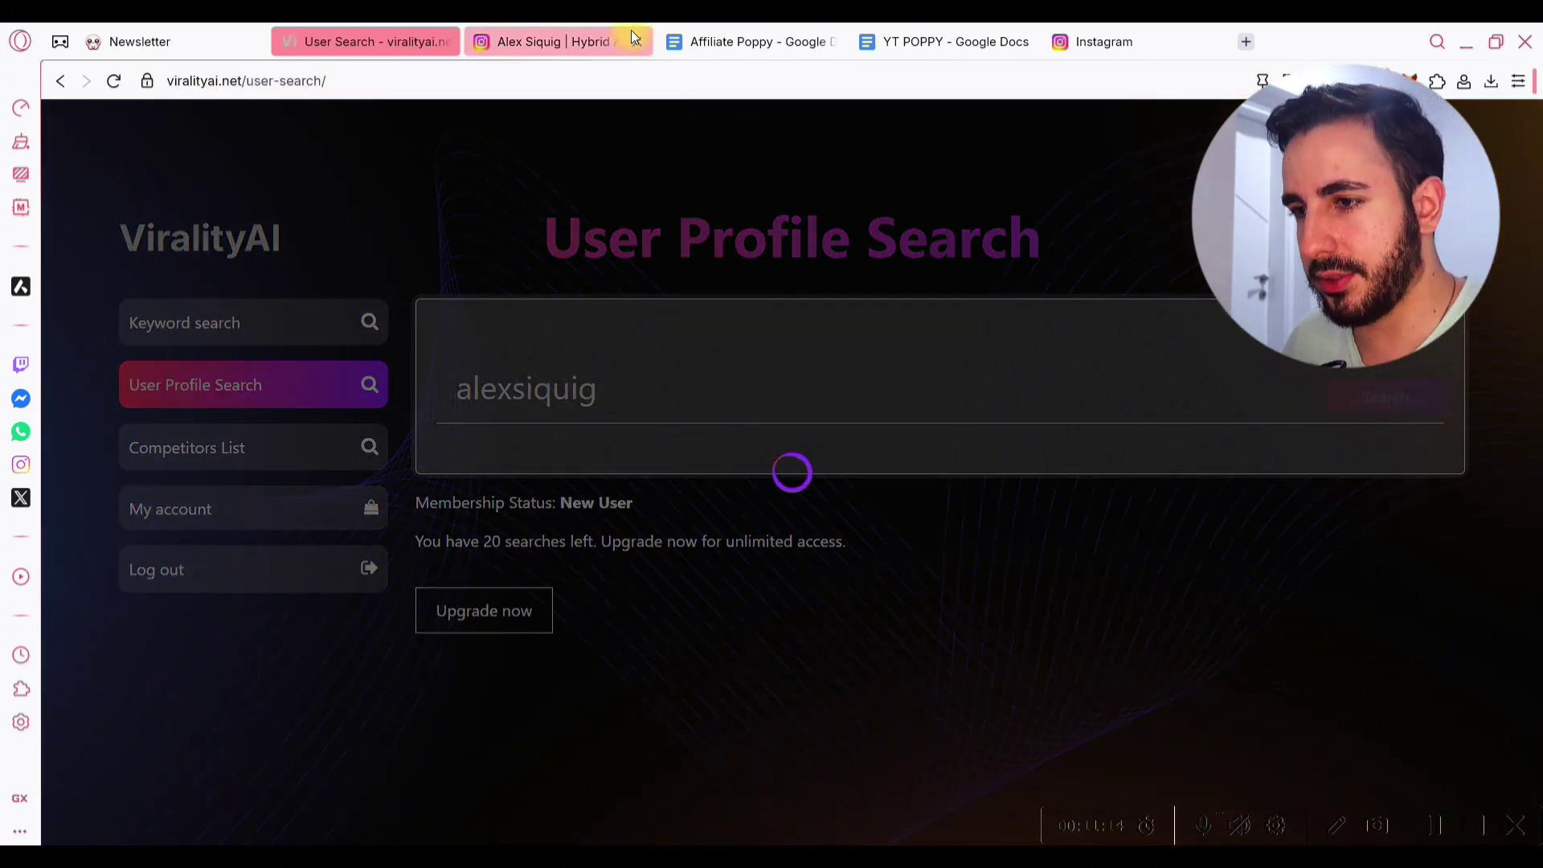
pyautogui.click(639, 43)
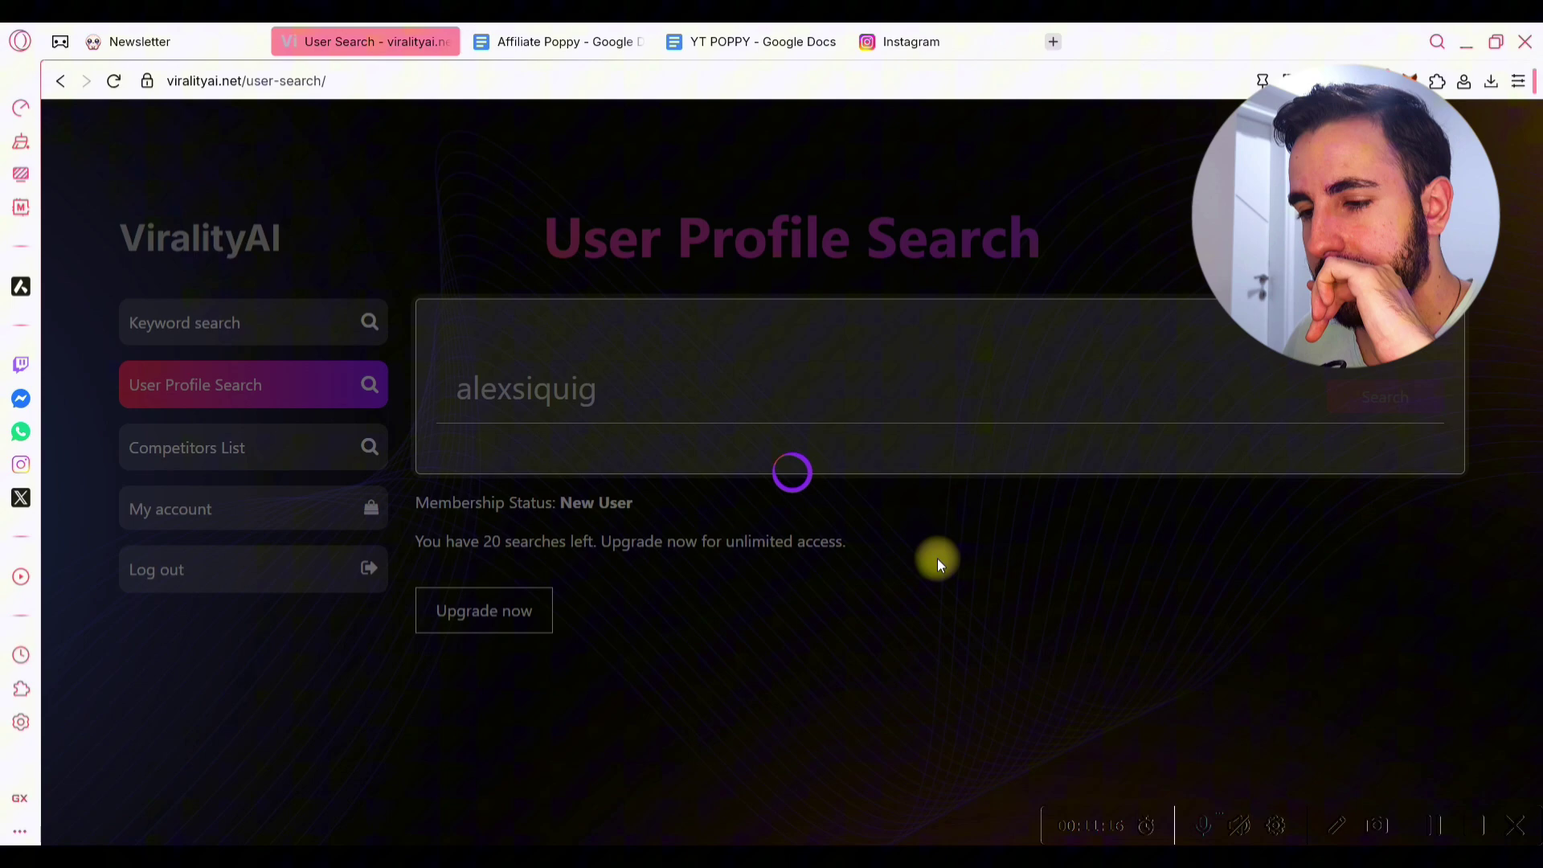
pyautogui.scroll(-1, 1082, 523)
pyautogui.scroll(1, 1083, 524)
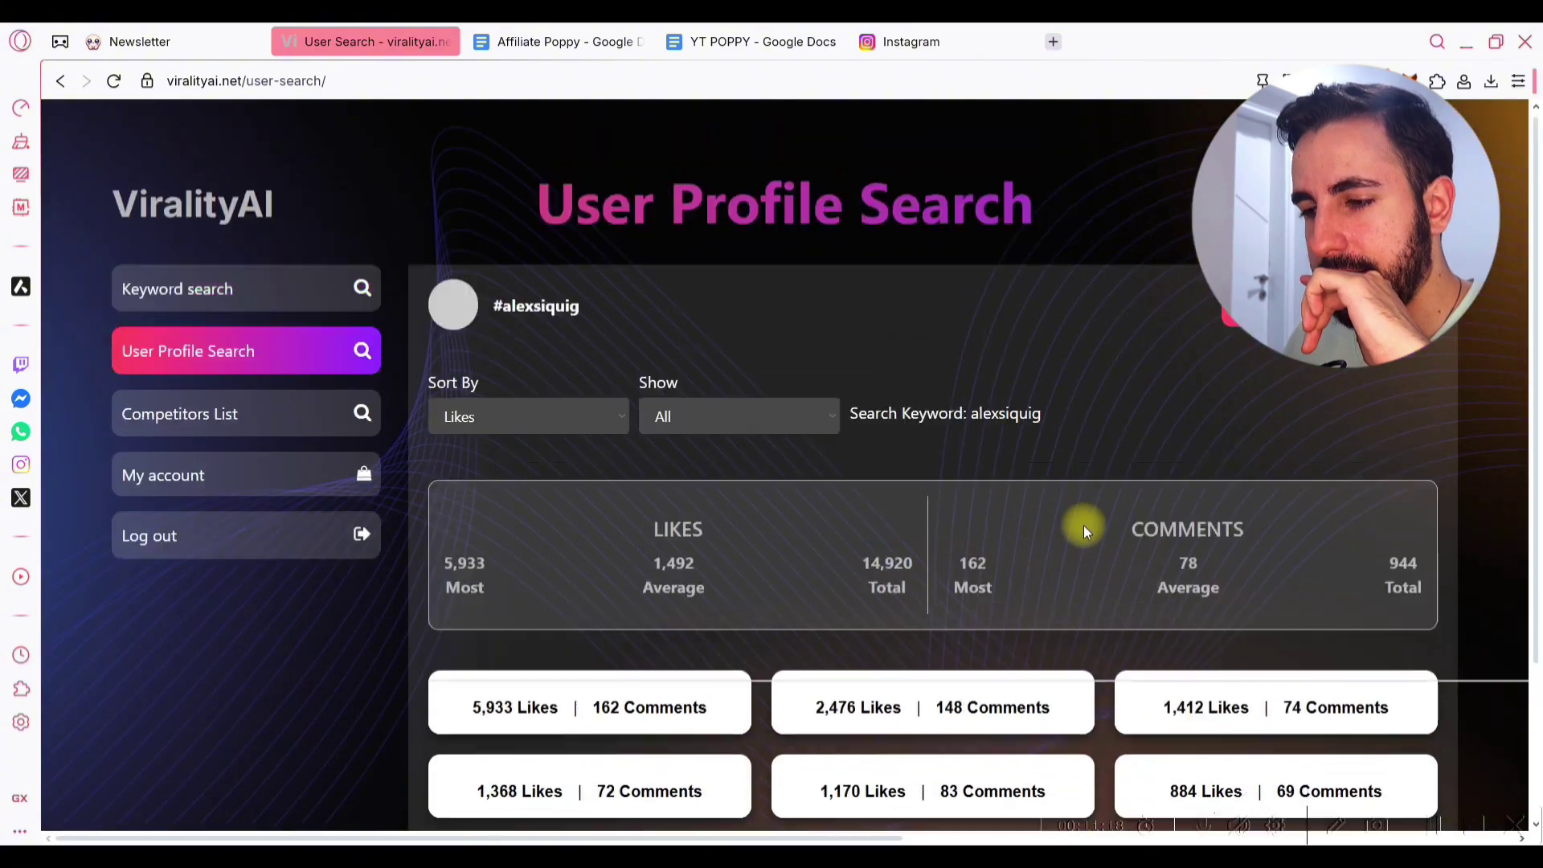
pyautogui.scroll(5, 611, 466)
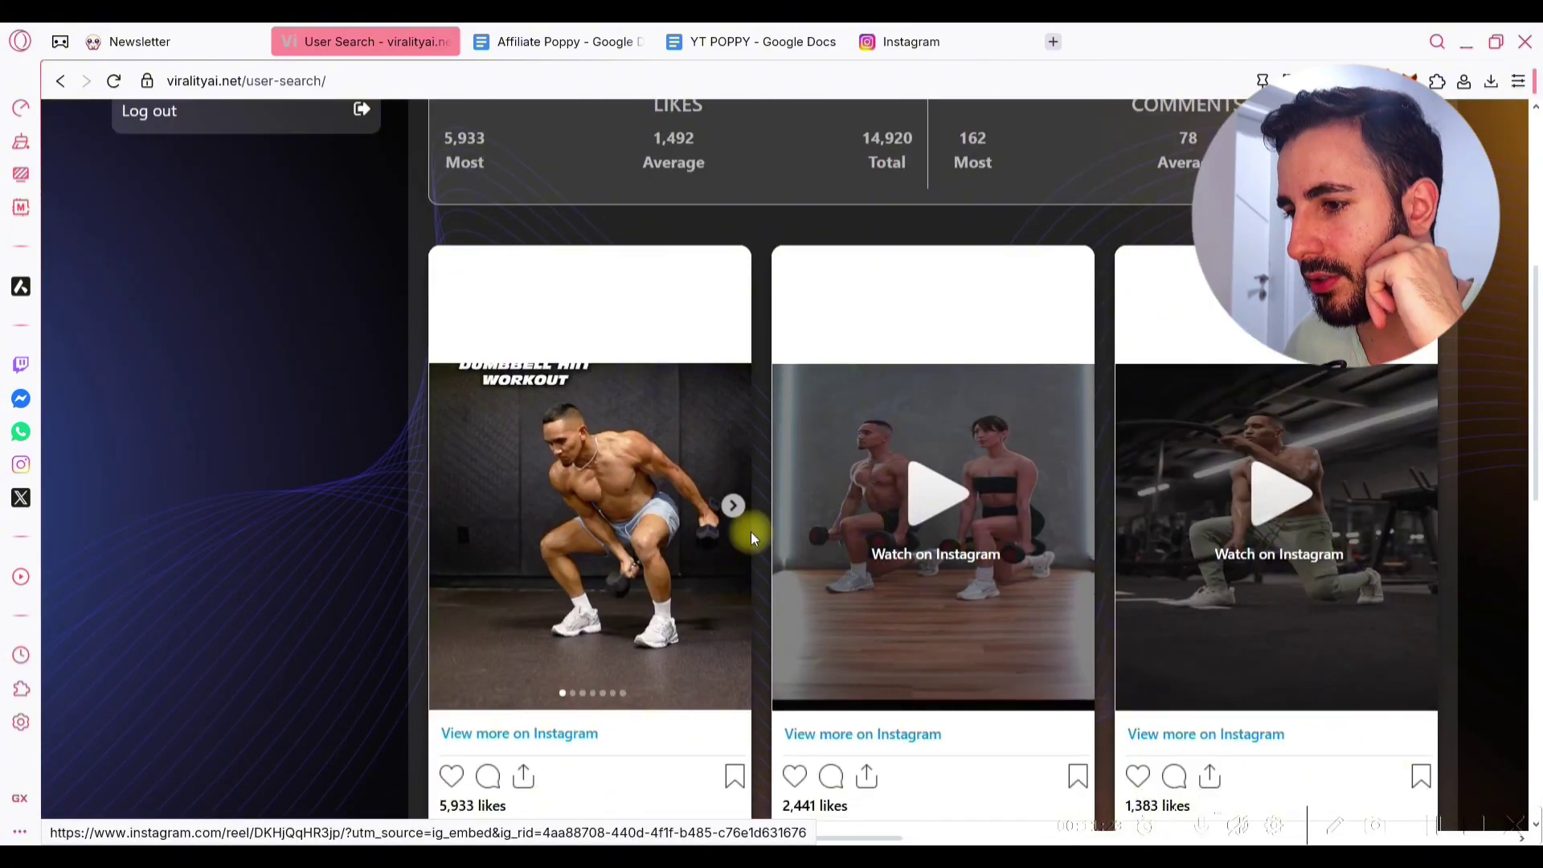
pyautogui.scroll(-5, 707, 578)
pyautogui.scroll(-2, 1206, 625)
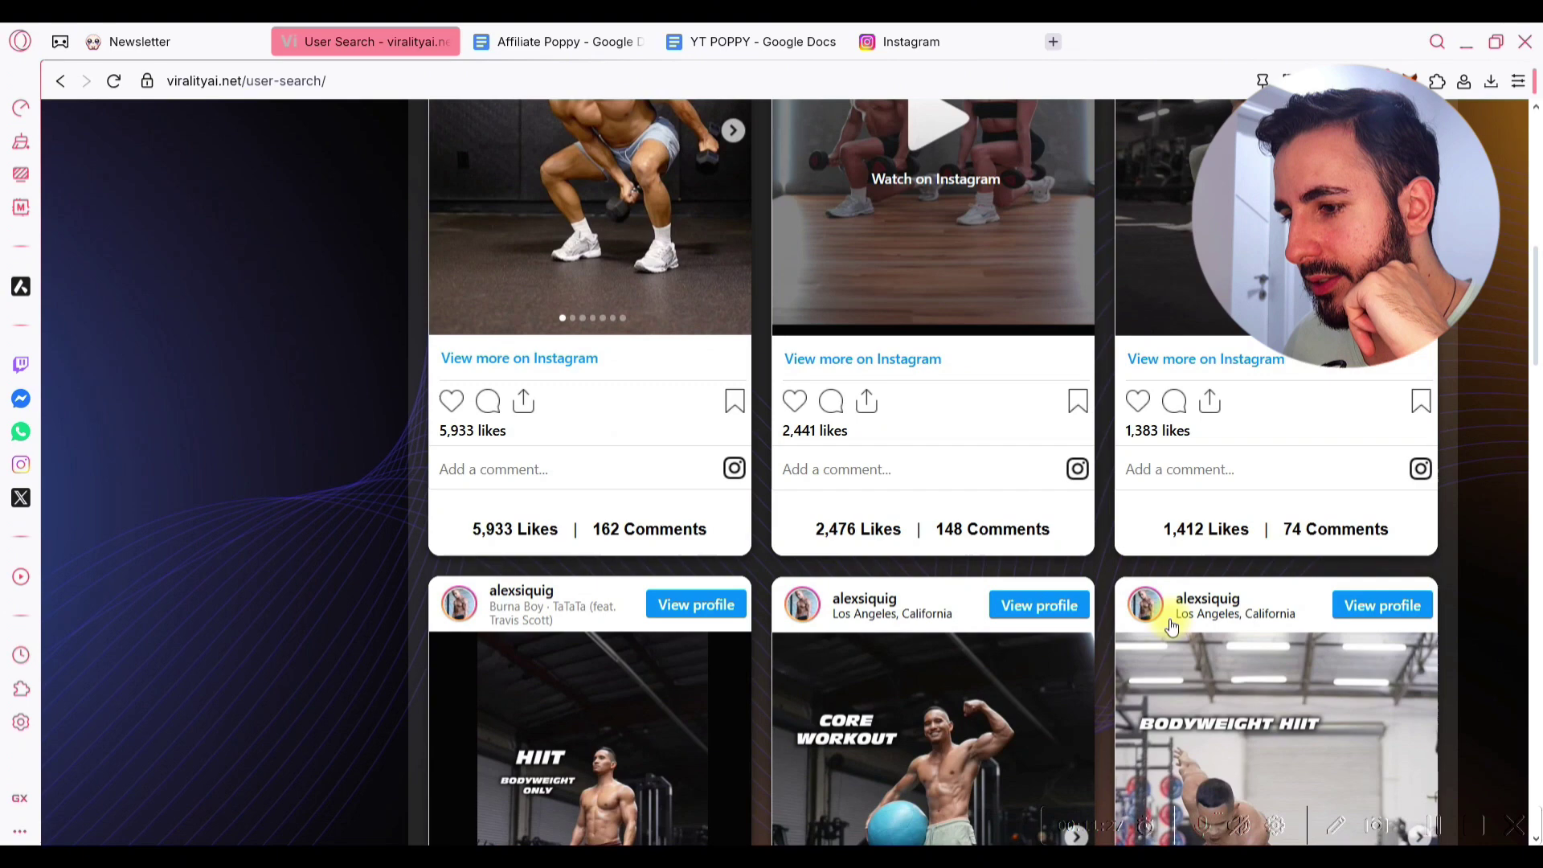
pyautogui.scroll(9, 759, 506)
pyautogui.scroll(-5, 759, 506)
# - Open his partner dumbbell reel on Instagram in a new tab and copy its web address
pyautogui.middleClick(932, 446)
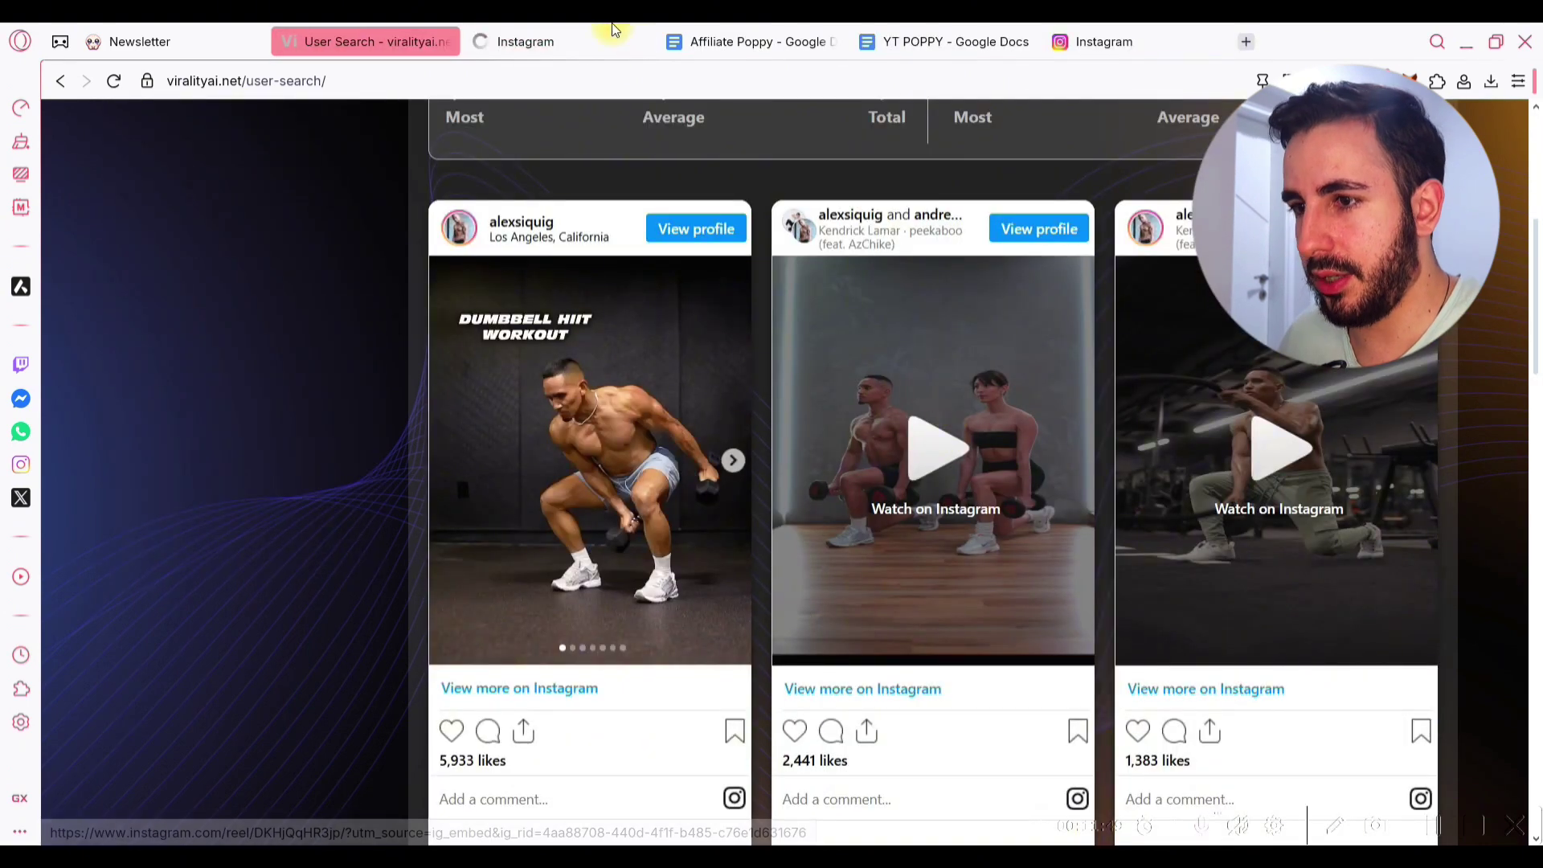
pyautogui.click(573, 24)
pyautogui.click(517, 81)
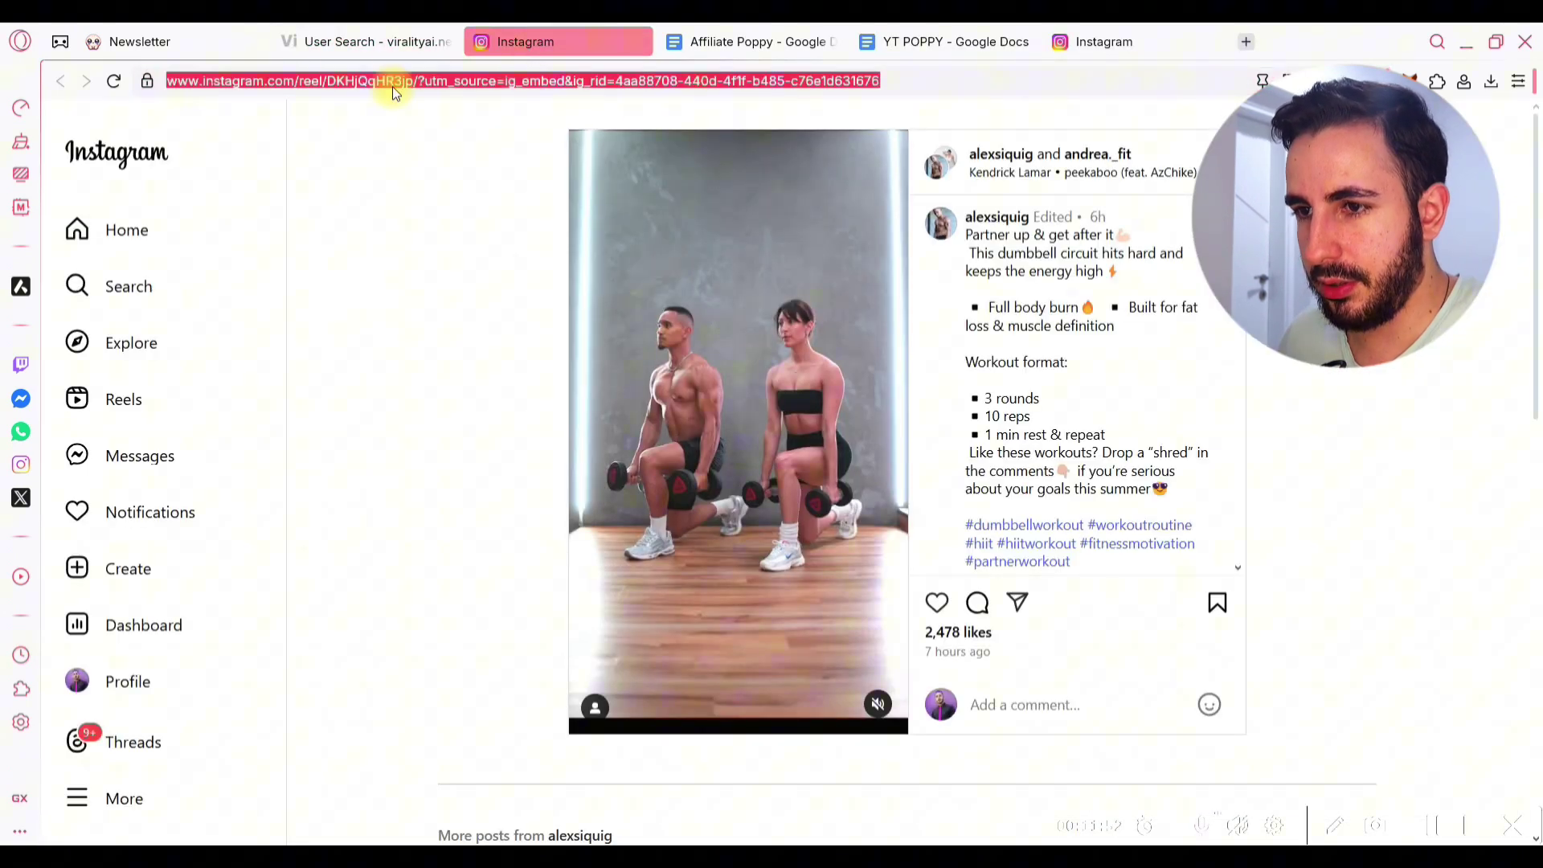
# - Paste the partner dumbbell reel beside the woman reel on Newsletter, then return to the creator's ViralityAI results
pyautogui.click(638, 42)
pyautogui.hotkey('ctrl', 'shift', 'Tab')
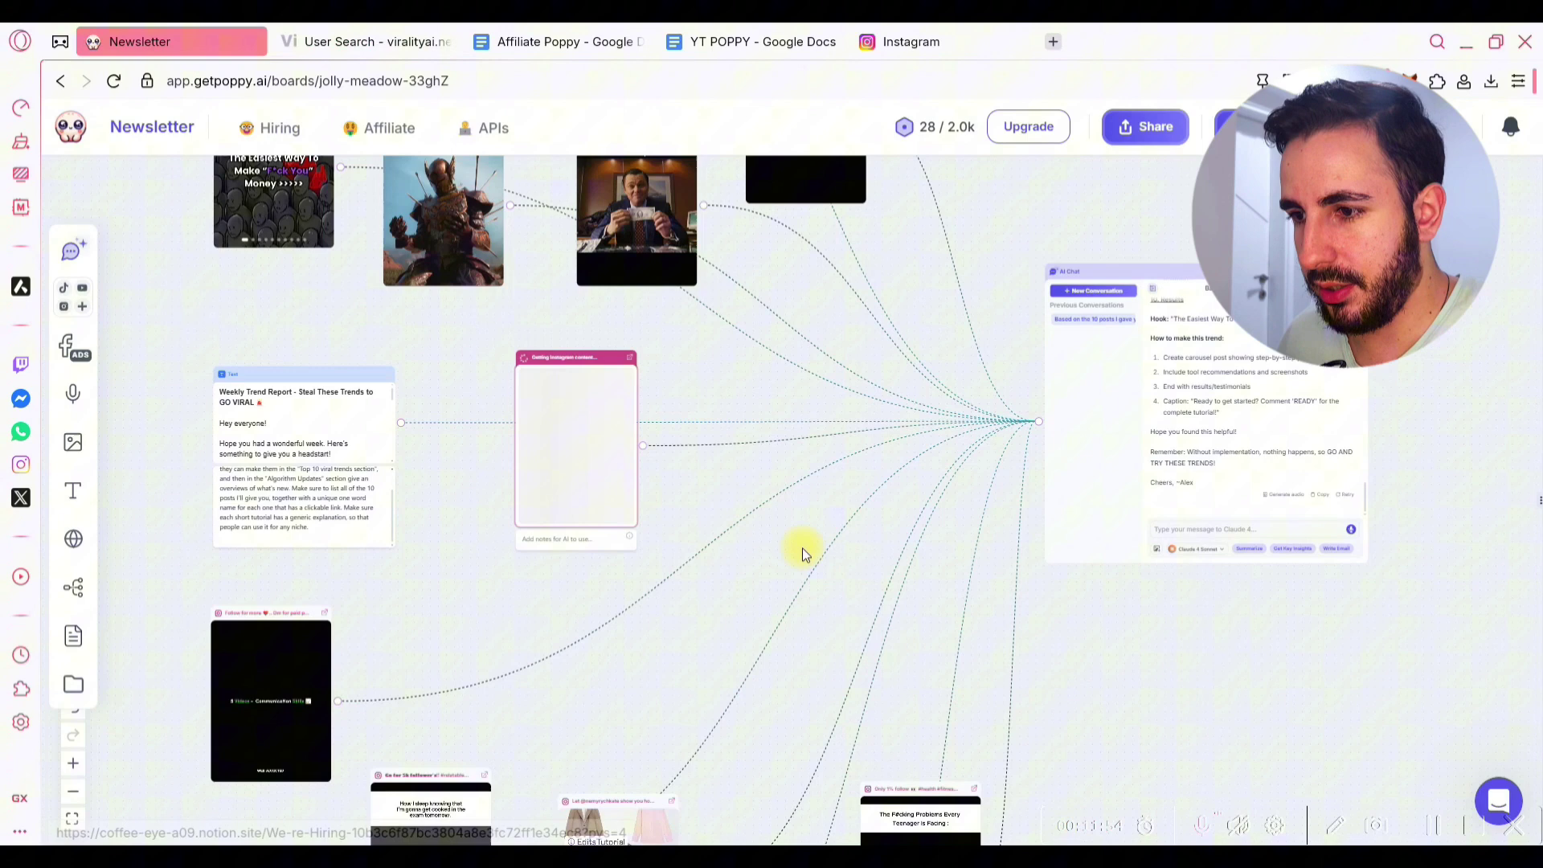
pyautogui.hotkey('ctrl', 'v')
pyautogui.moveTo(867, 546); pyautogui.dragTo(763, 485)
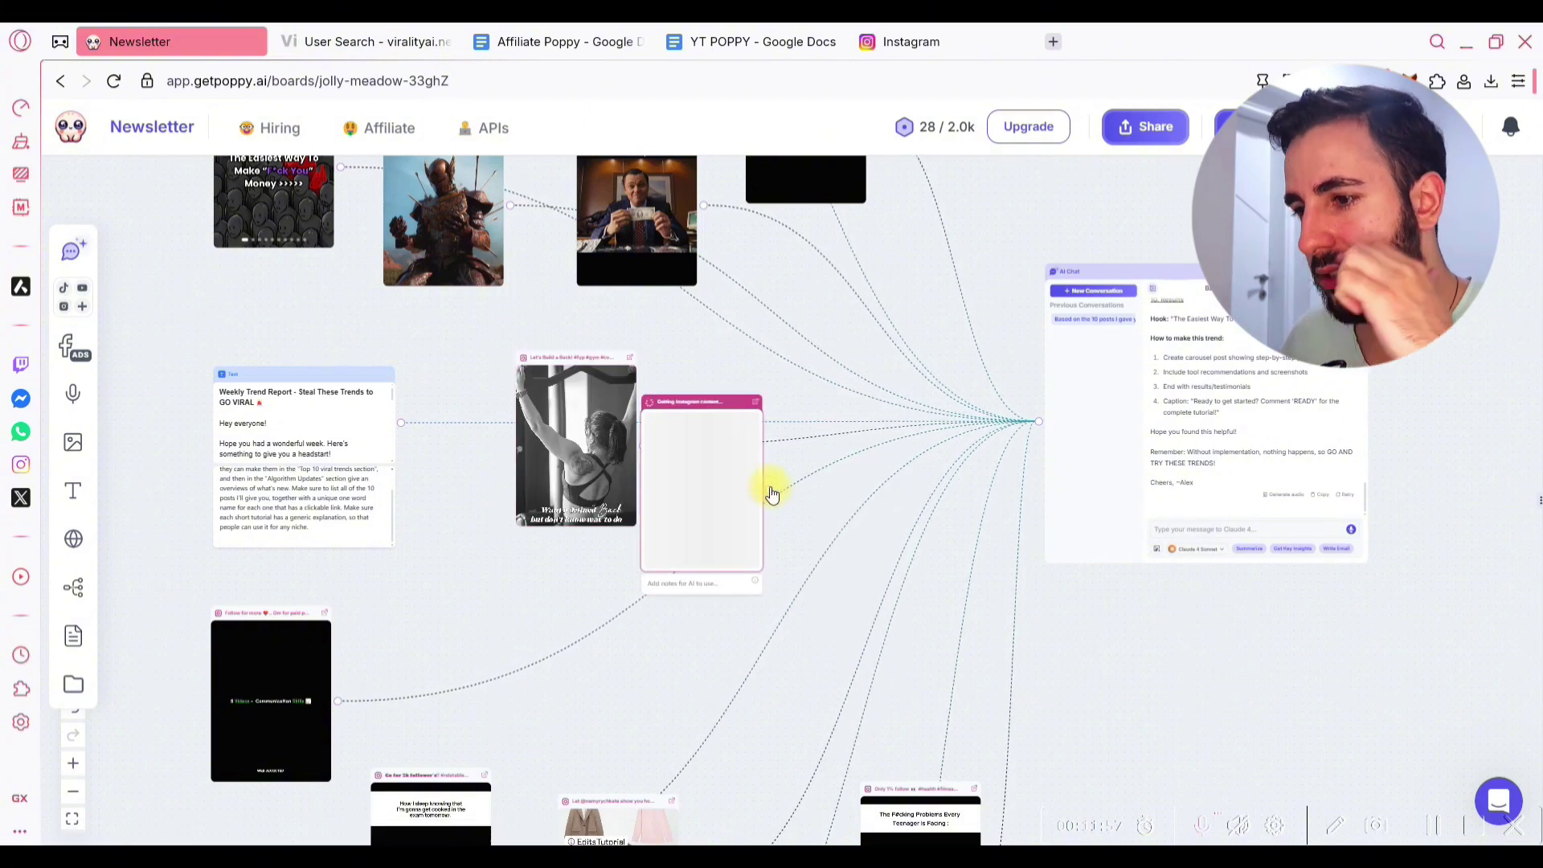
pyautogui.click(991, 473)
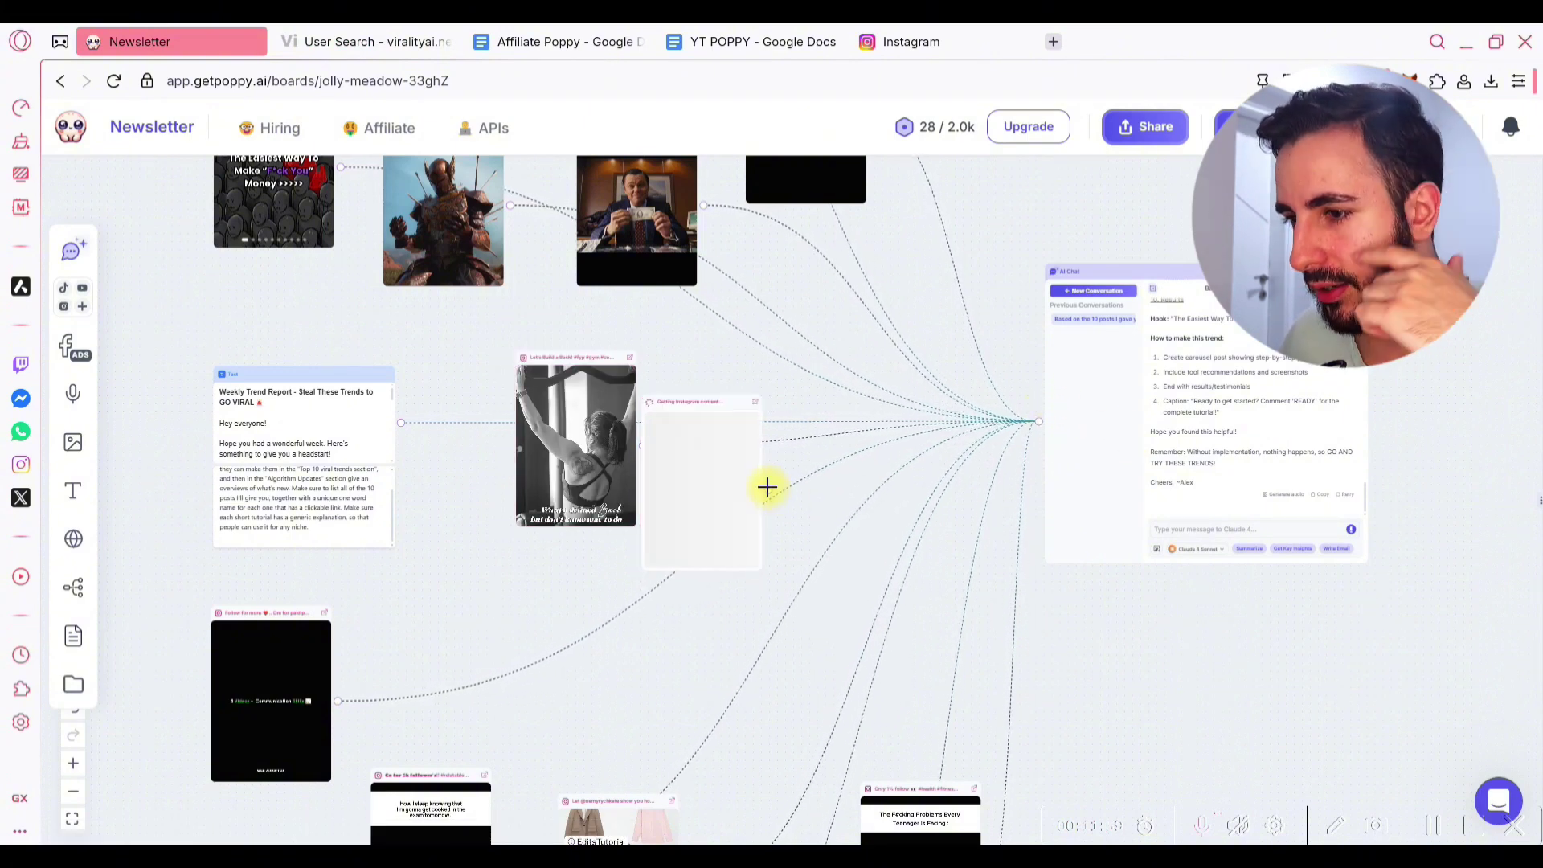
pyautogui.click(754, 438)
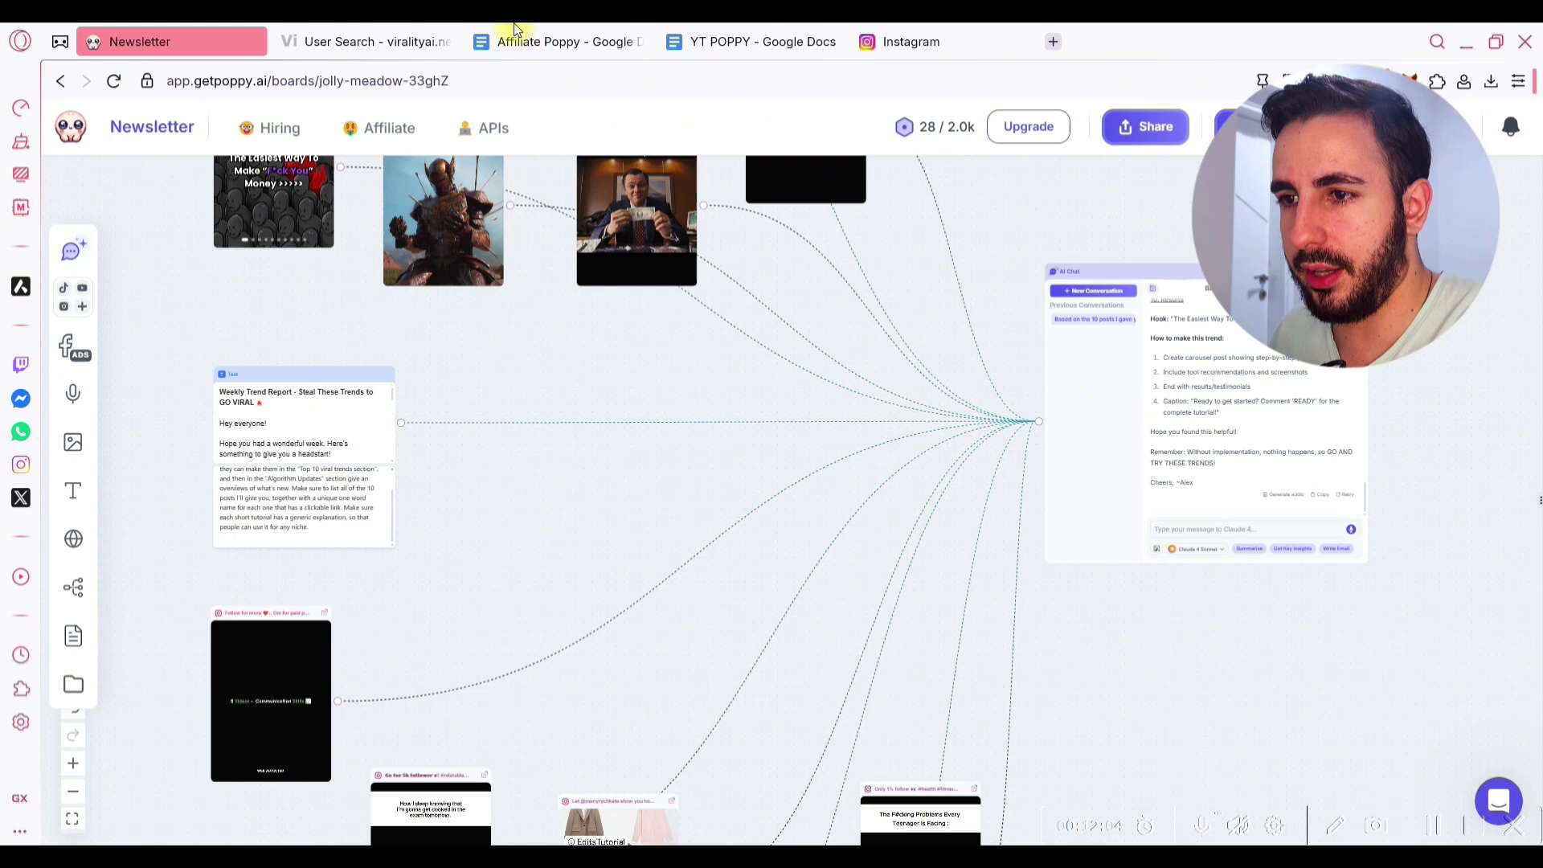
pyautogui.click(366, 41)
pyautogui.scroll(6, 857, 399)
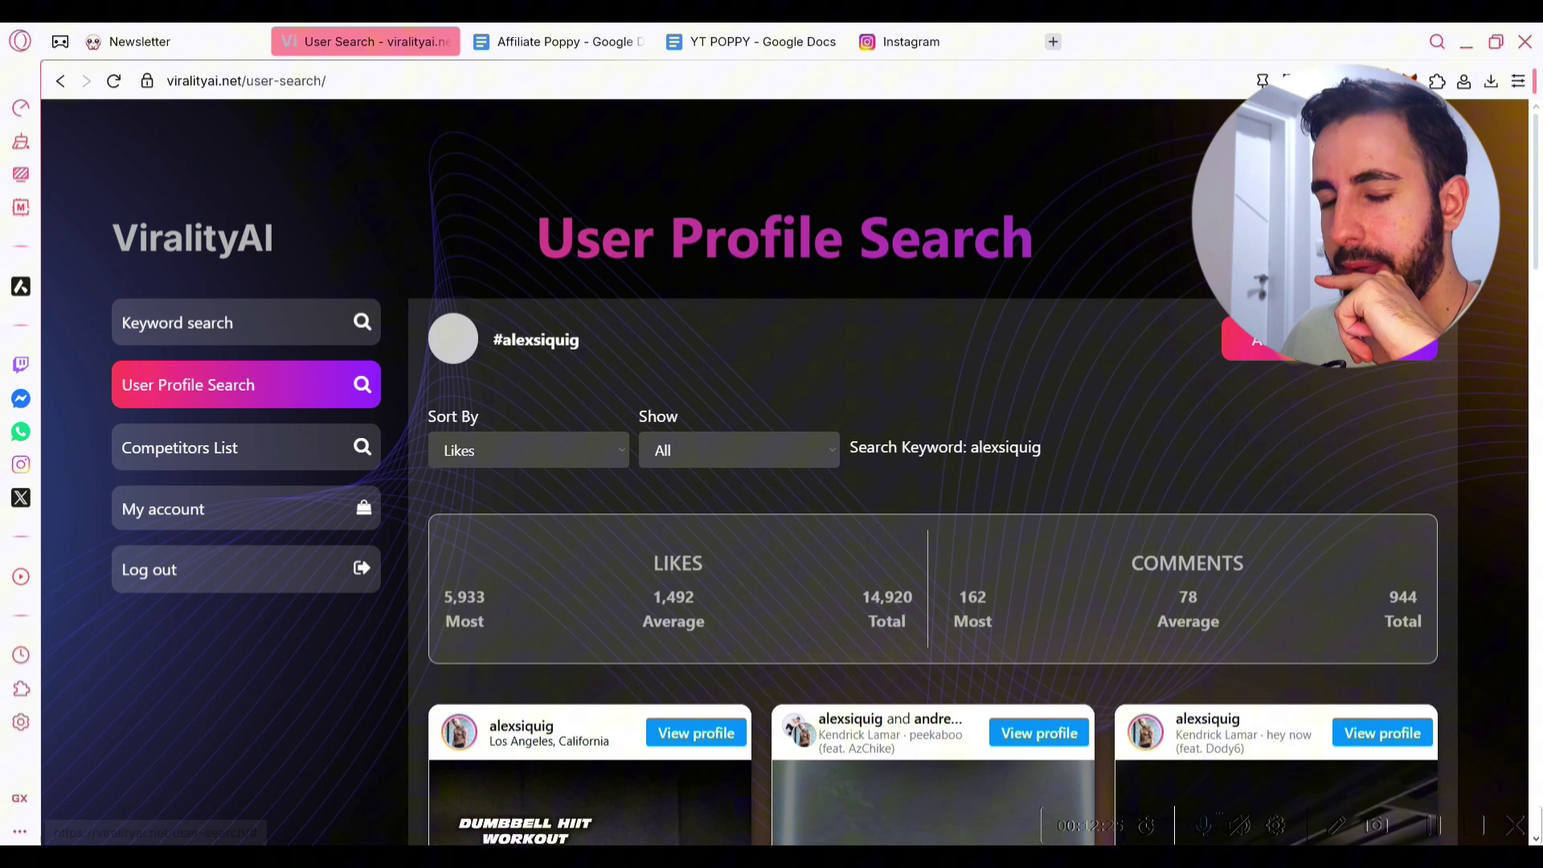
# - Open ViralityAI's Competitors List, start the new Salmon Pig board, then return to the list
pyautogui.click(213, 448)
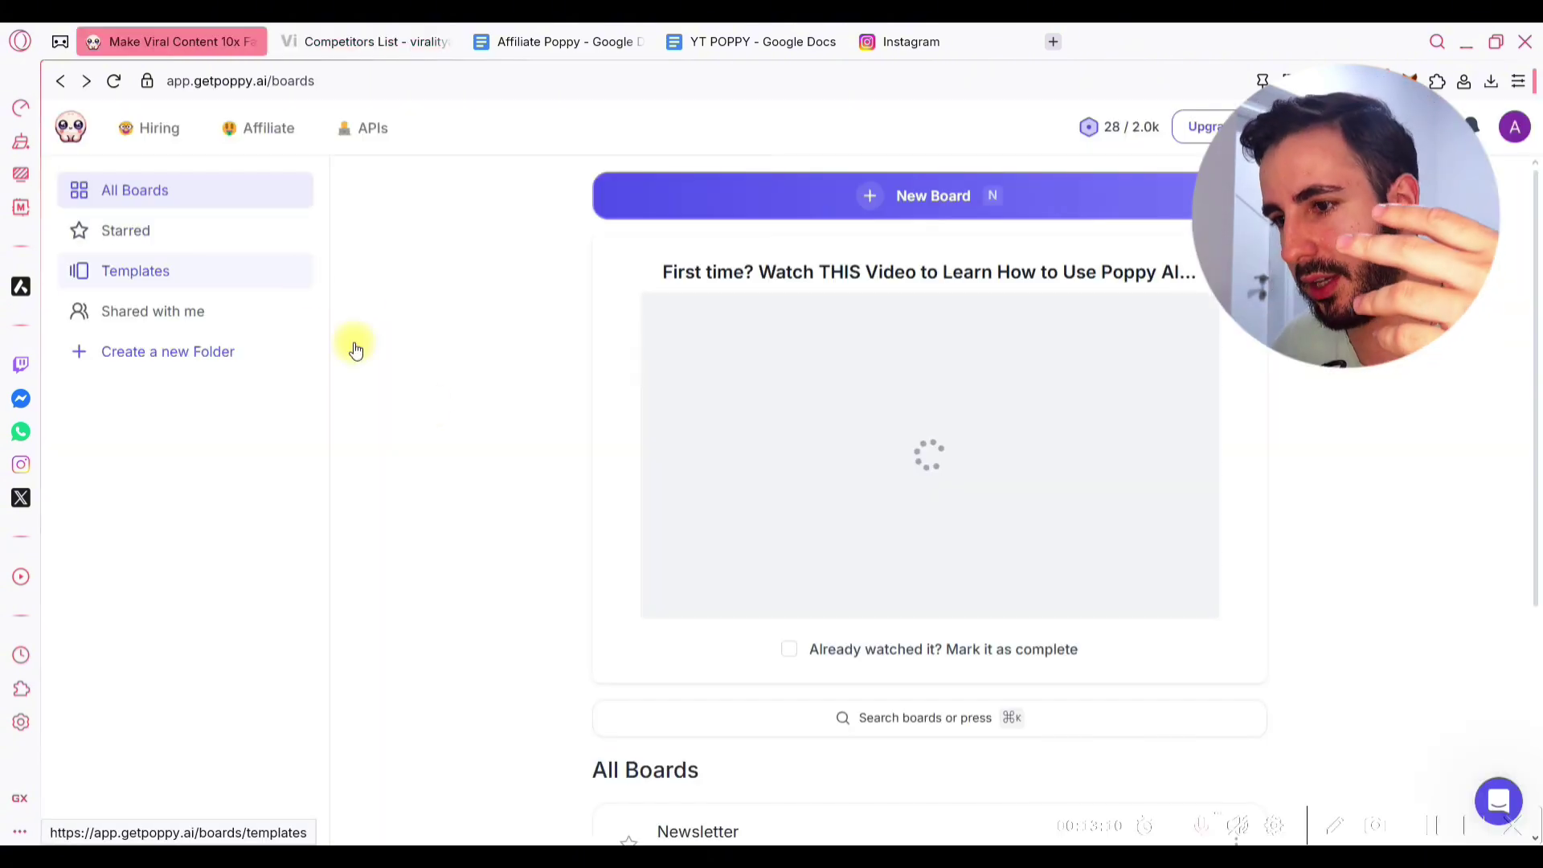
pyautogui.click(935, 198)
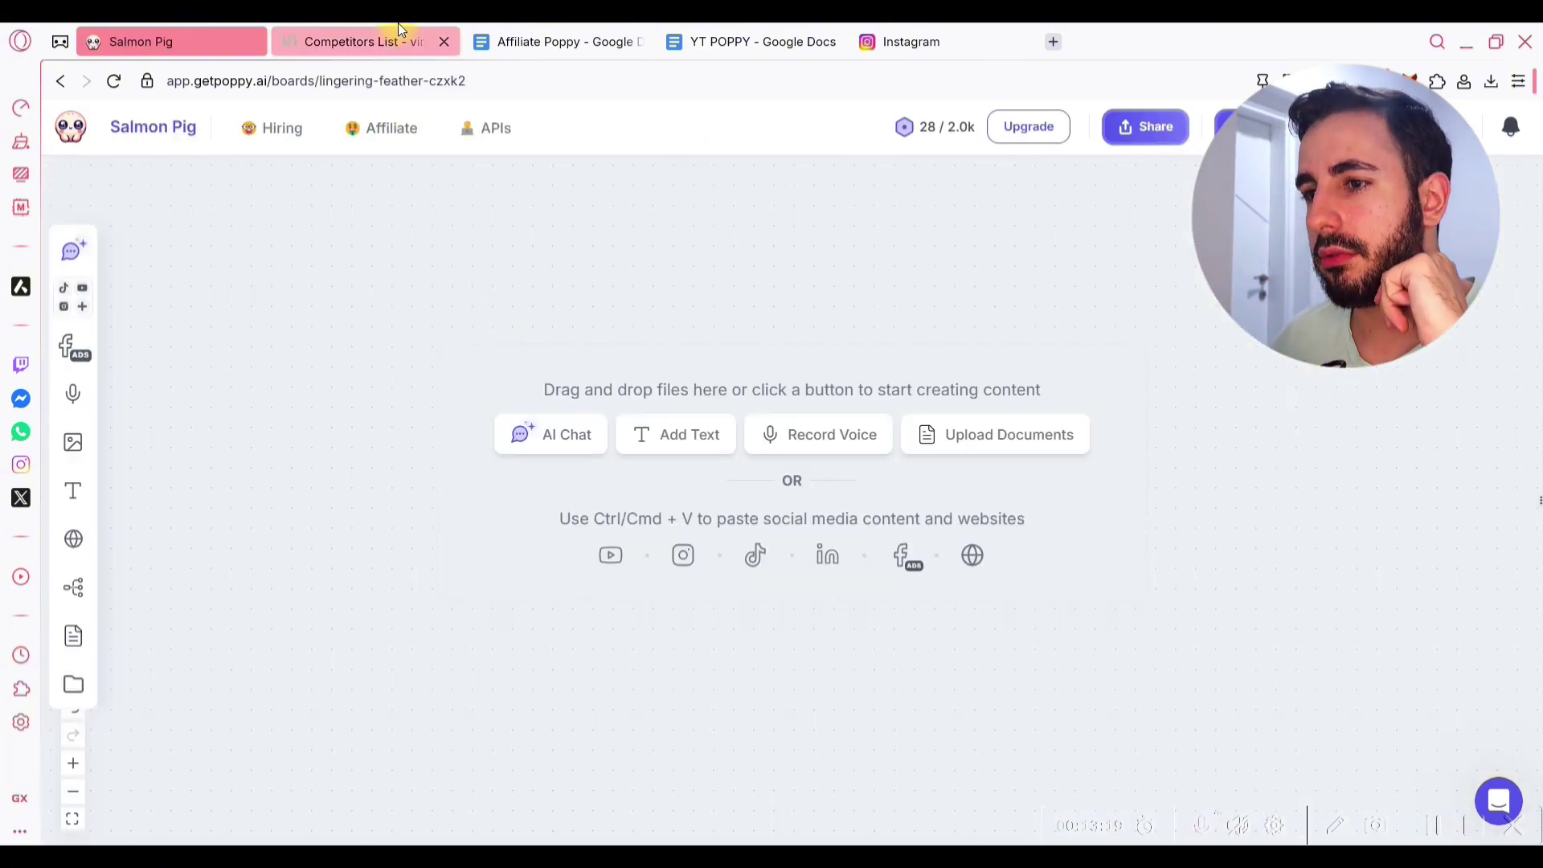
pyautogui.click(398, 40)
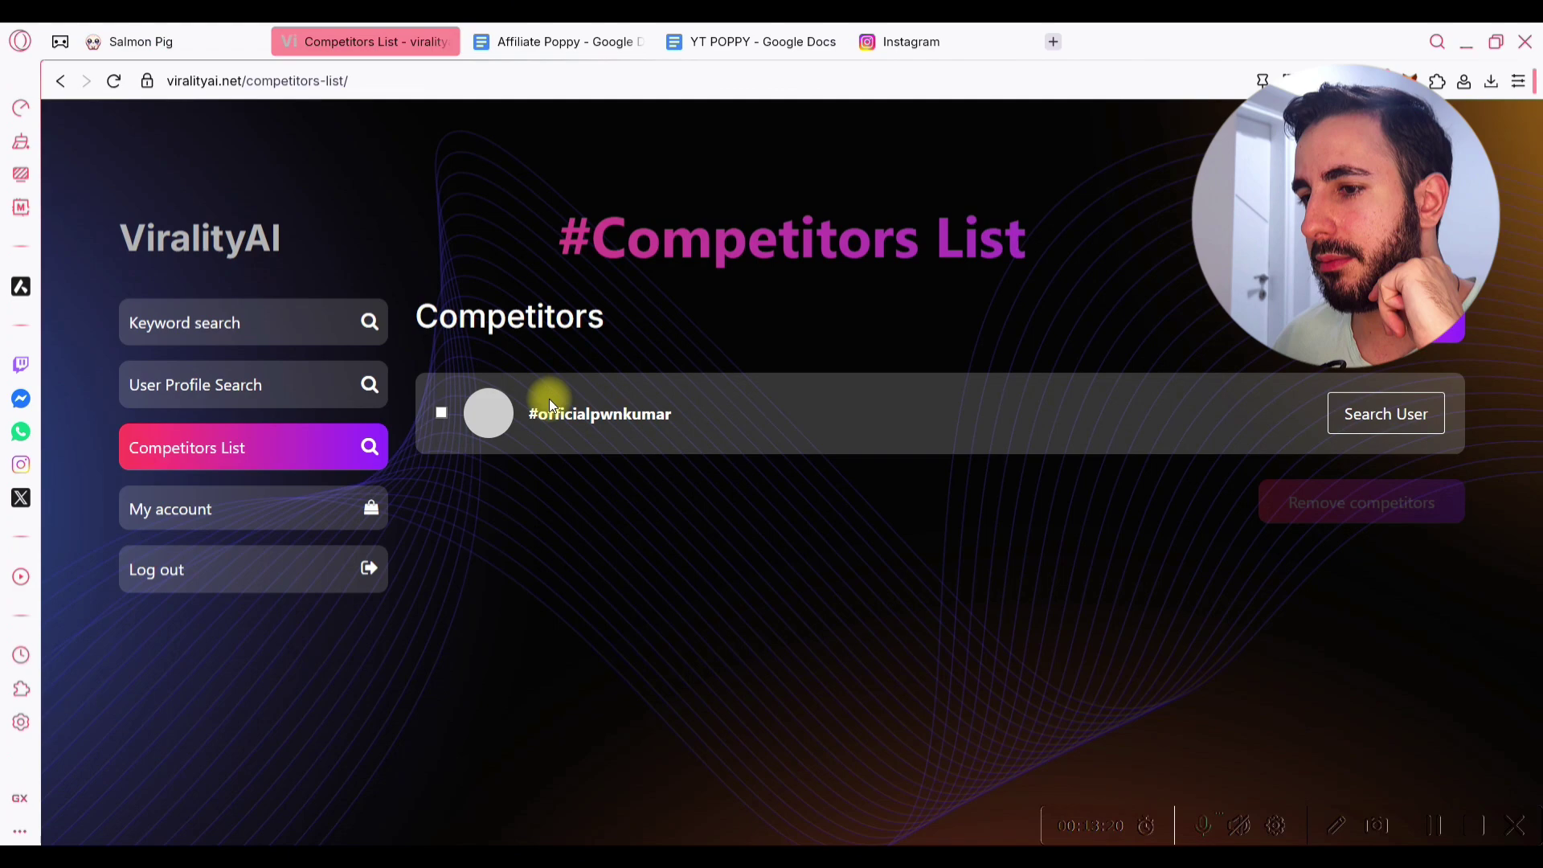
# - Find the competitor's AI progress reel and paste it onto the Salmon Pig board
pyautogui.click(1331, 426)
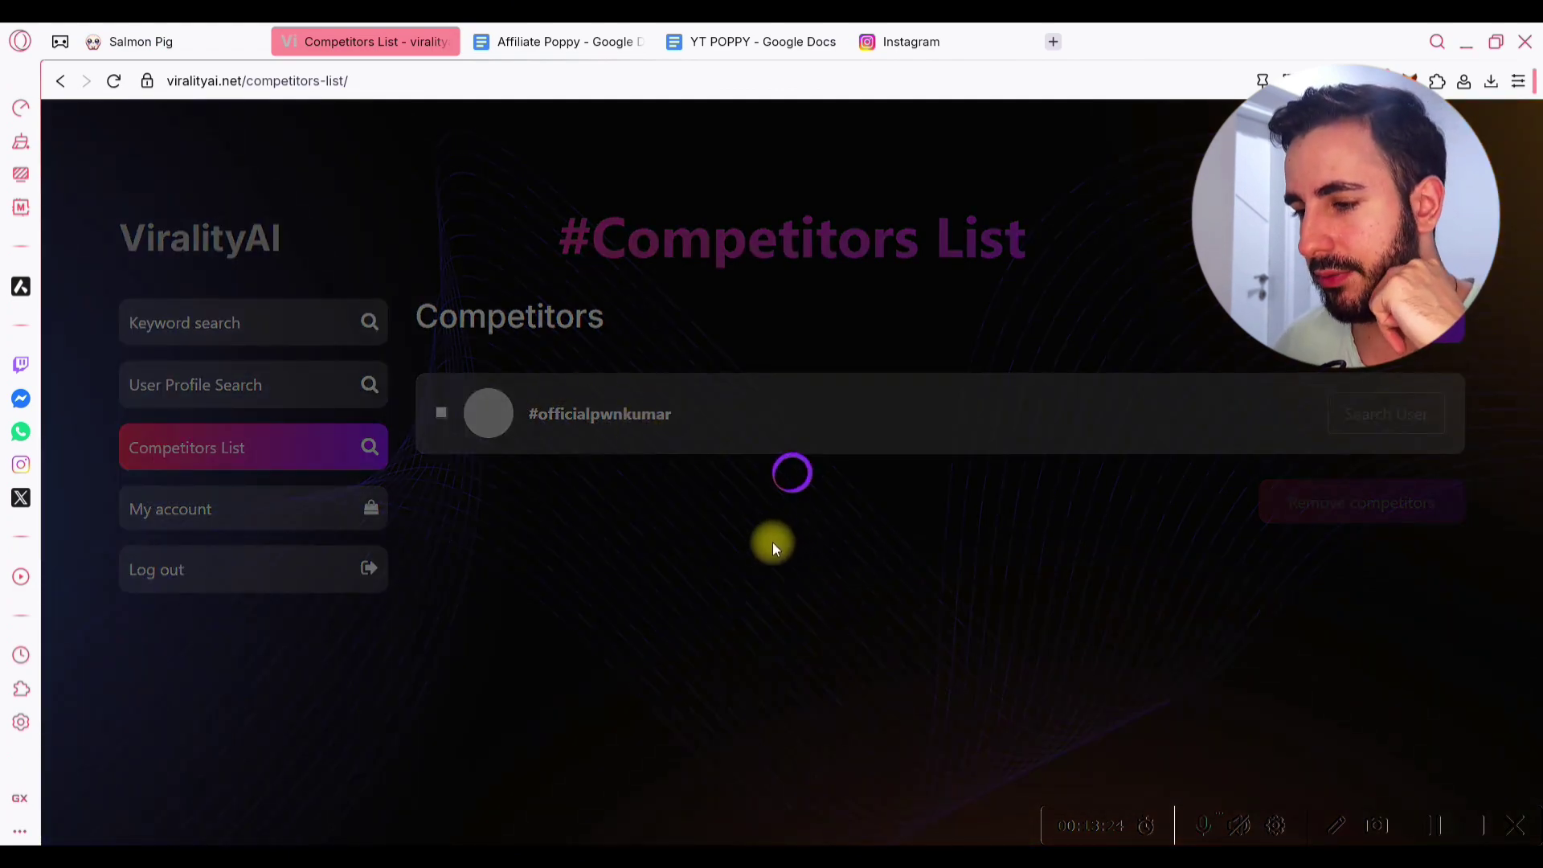
pyautogui.scroll(-5, 971, 551)
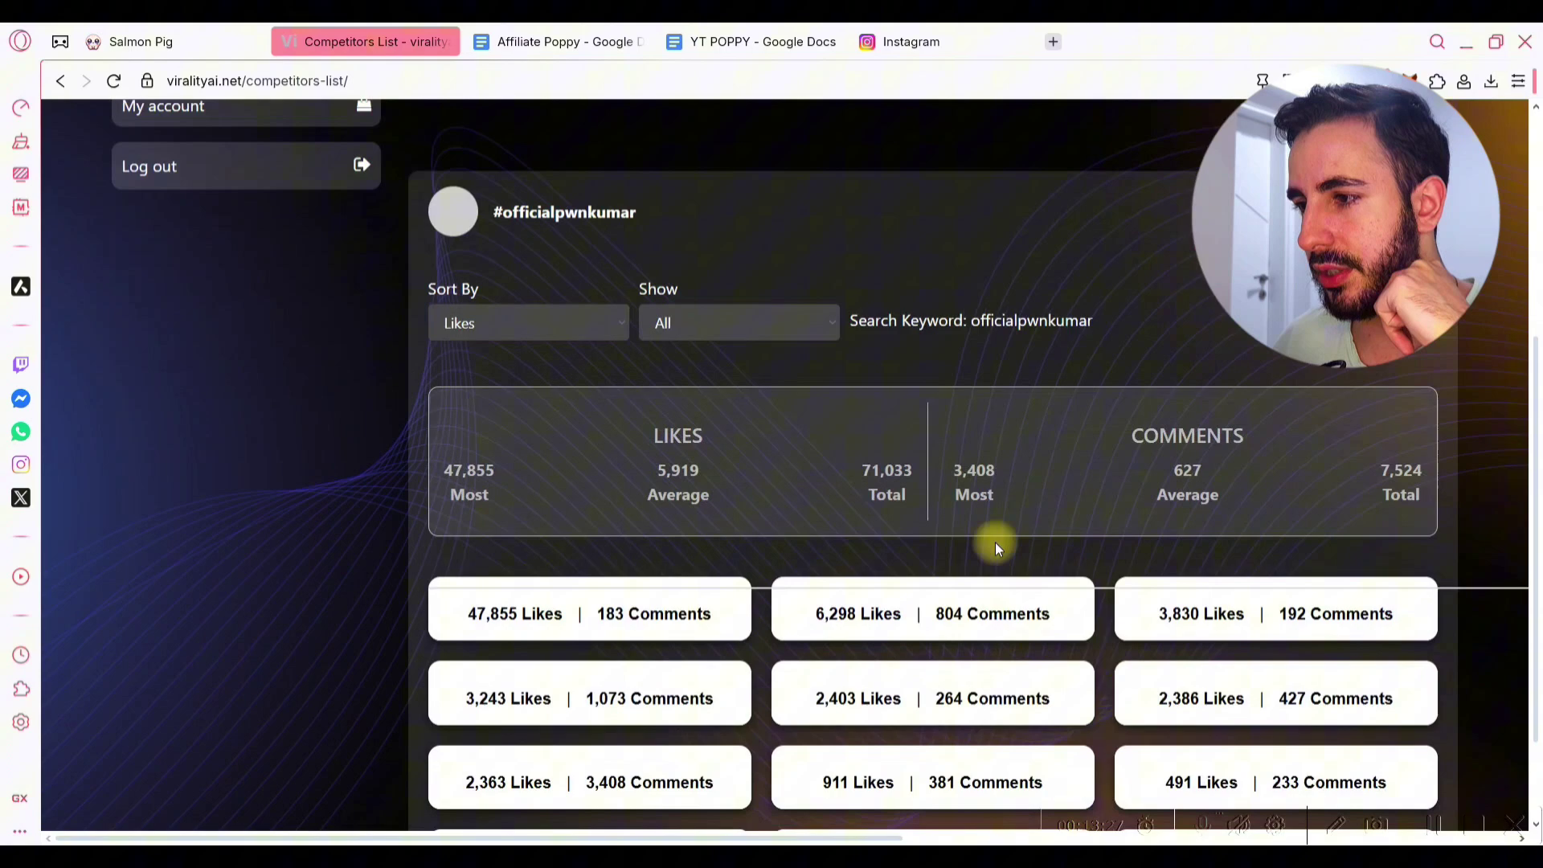
pyautogui.scroll(-1, 638, 472)
pyautogui.scroll(-4, 619, 507)
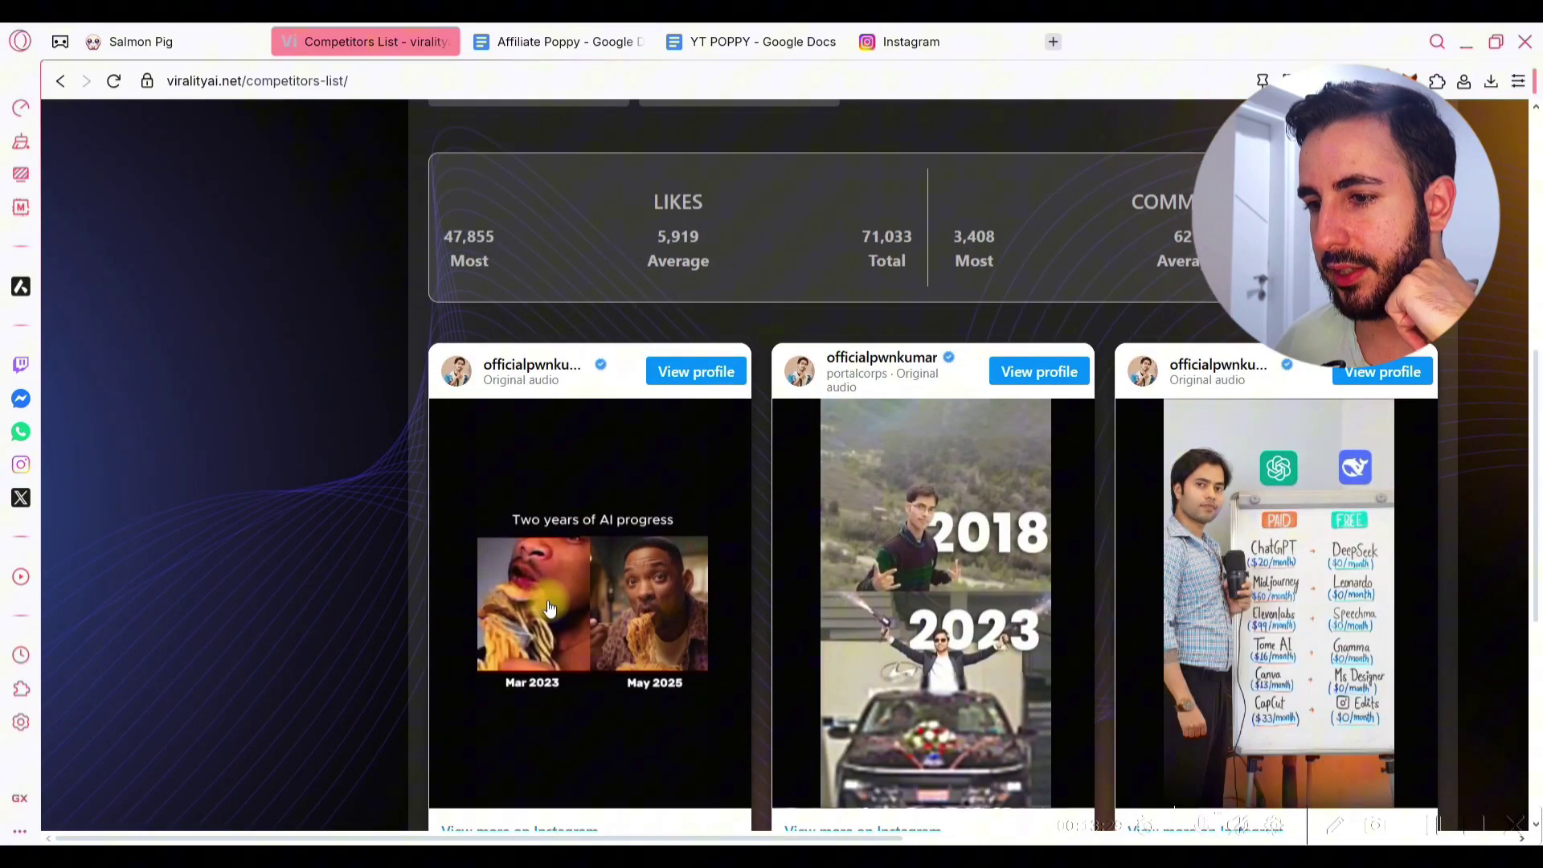
pyautogui.scroll(-1, 641, 502)
pyautogui.moveTo(583, 534)
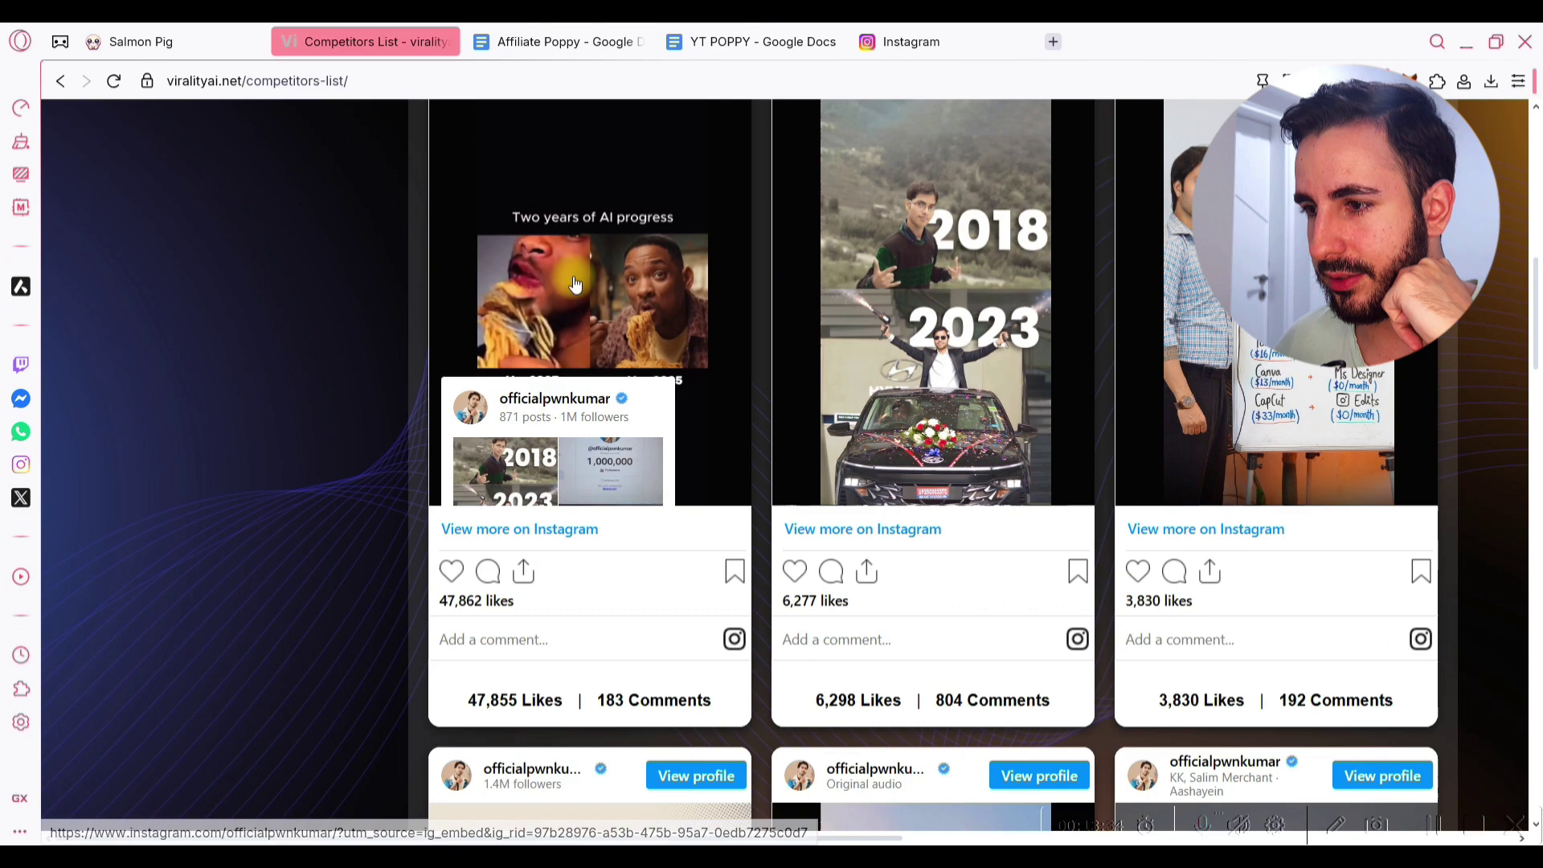
pyautogui.scroll(-6, 1300, 411)
pyautogui.click(1300, 412)
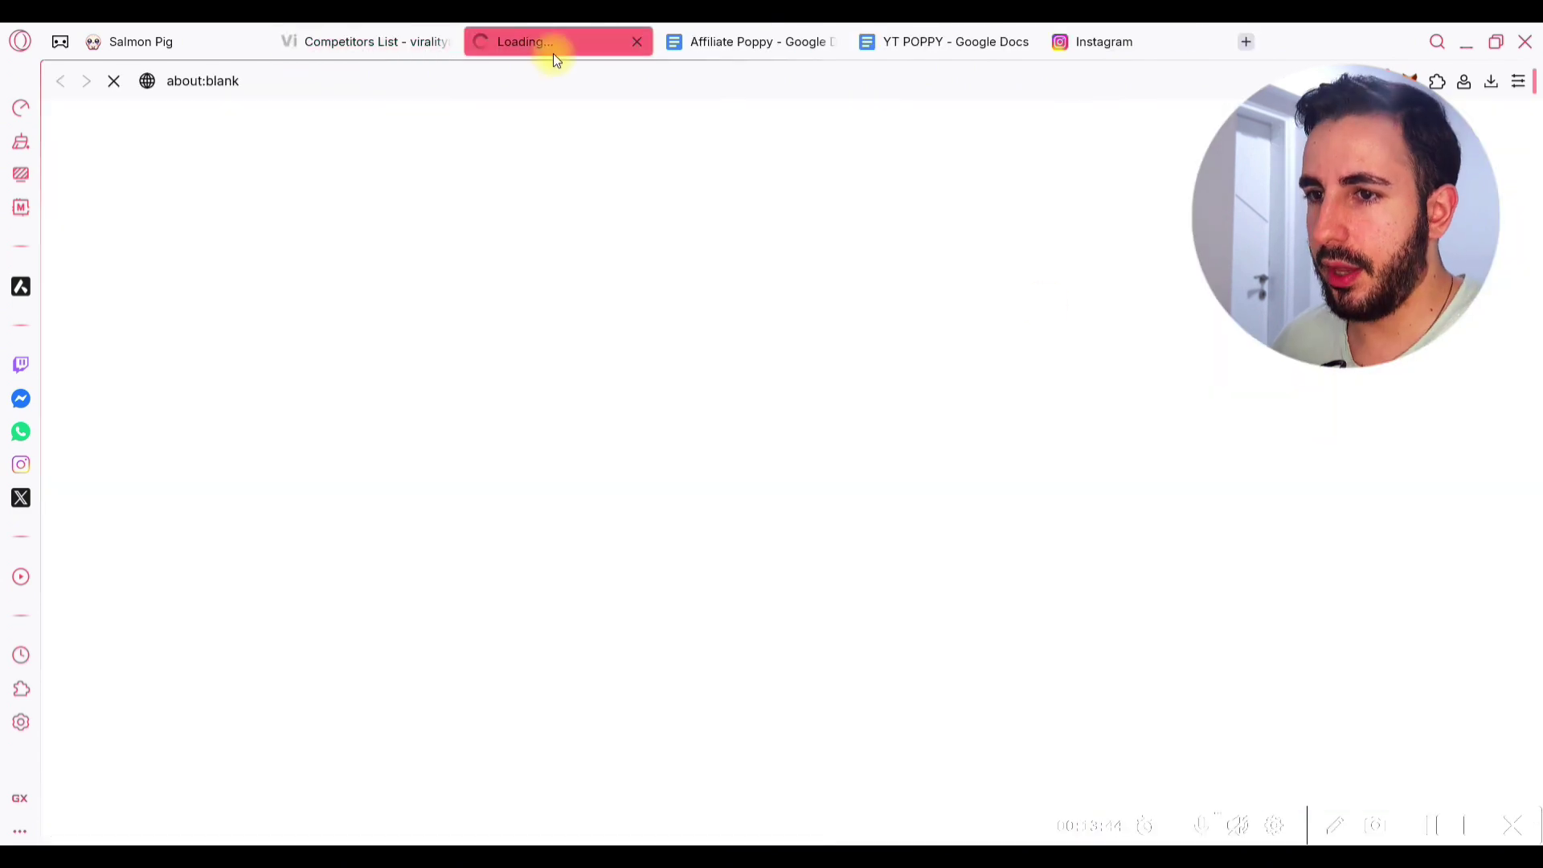
pyautogui.click(208, 32)
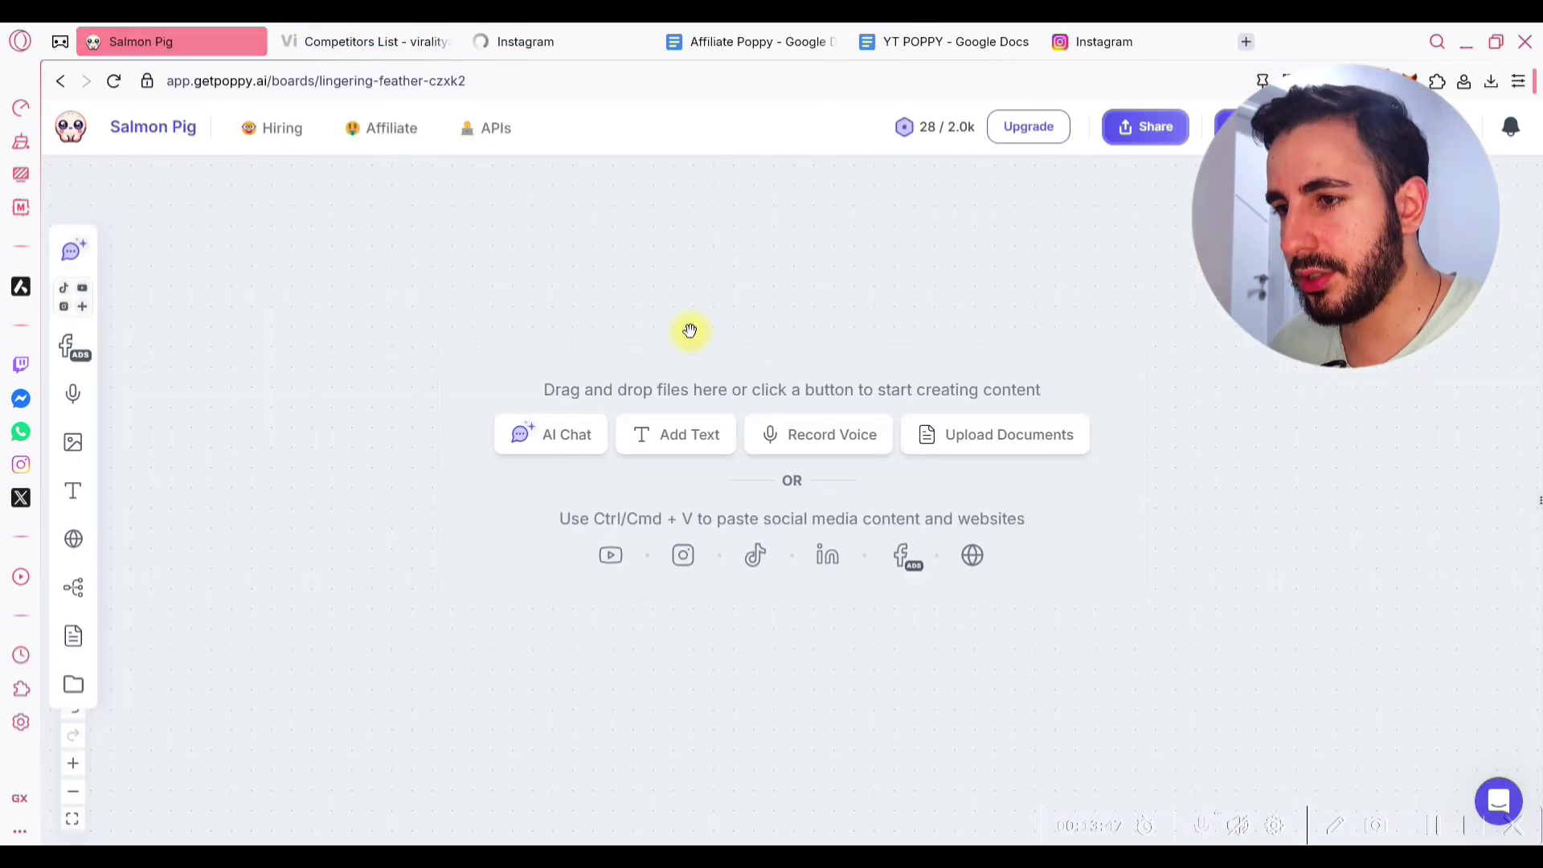
pyautogui.hotkey('ctrl', 'v')
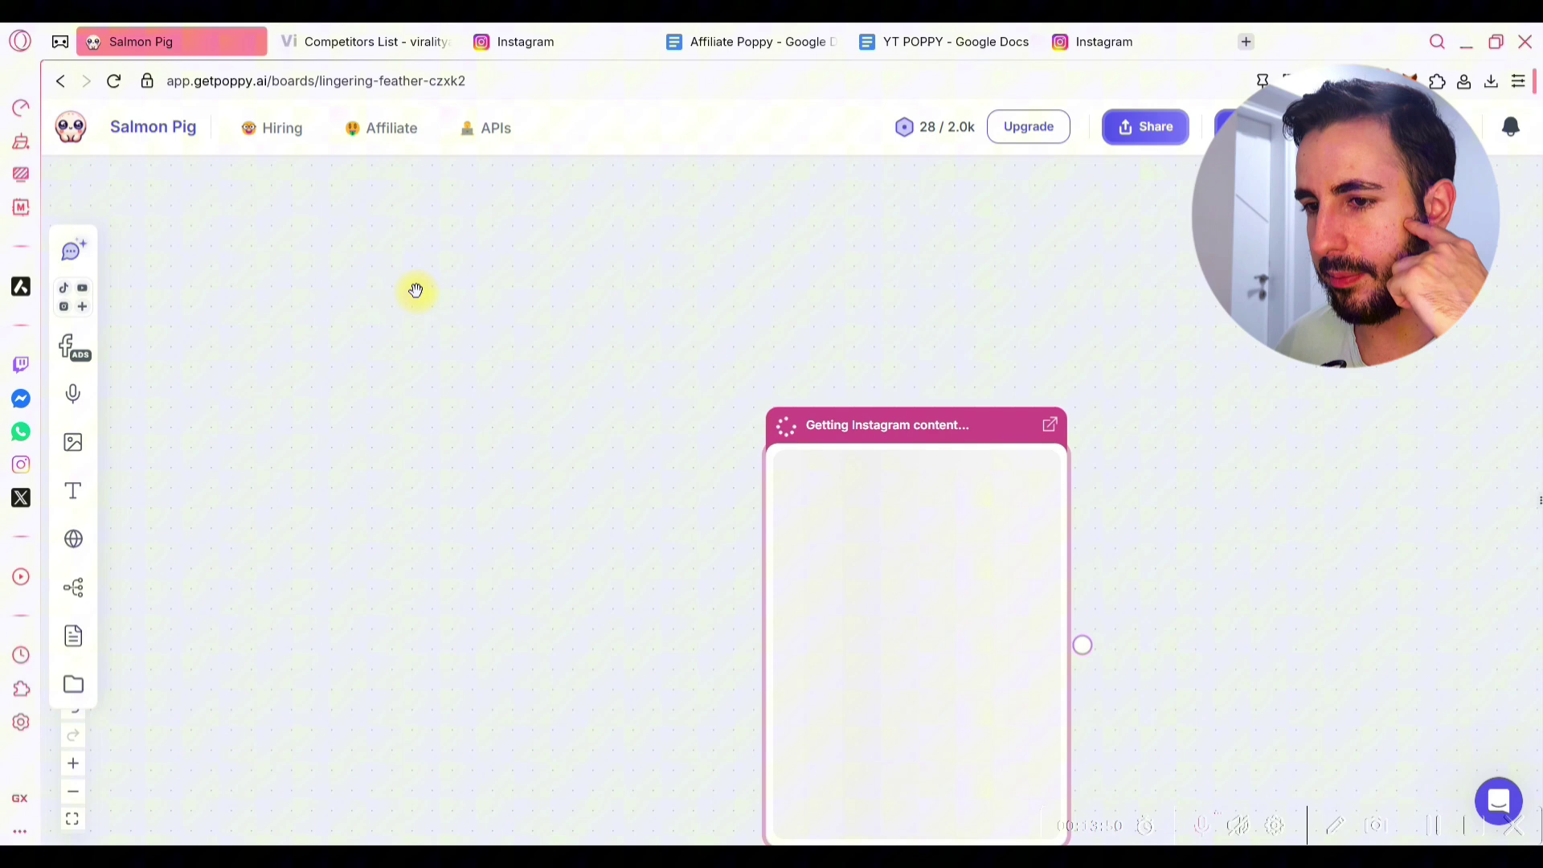
# - Add the competitor's ChatGPT prompts carousel post as a second card on the board
pyautogui.hotkey('ctrl', 'Tab')
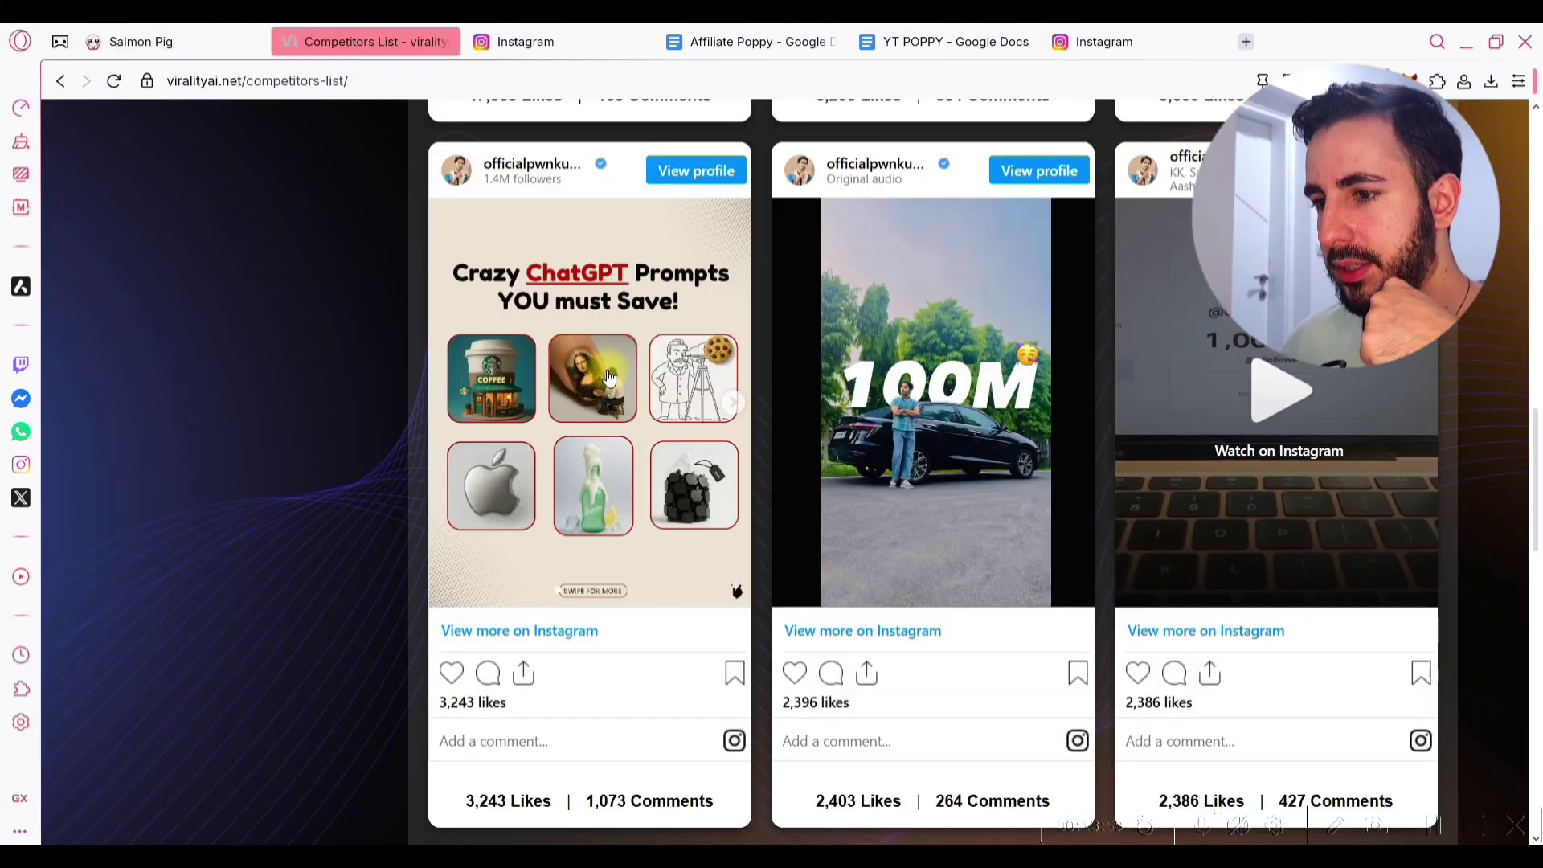
pyautogui.click(577, 362)
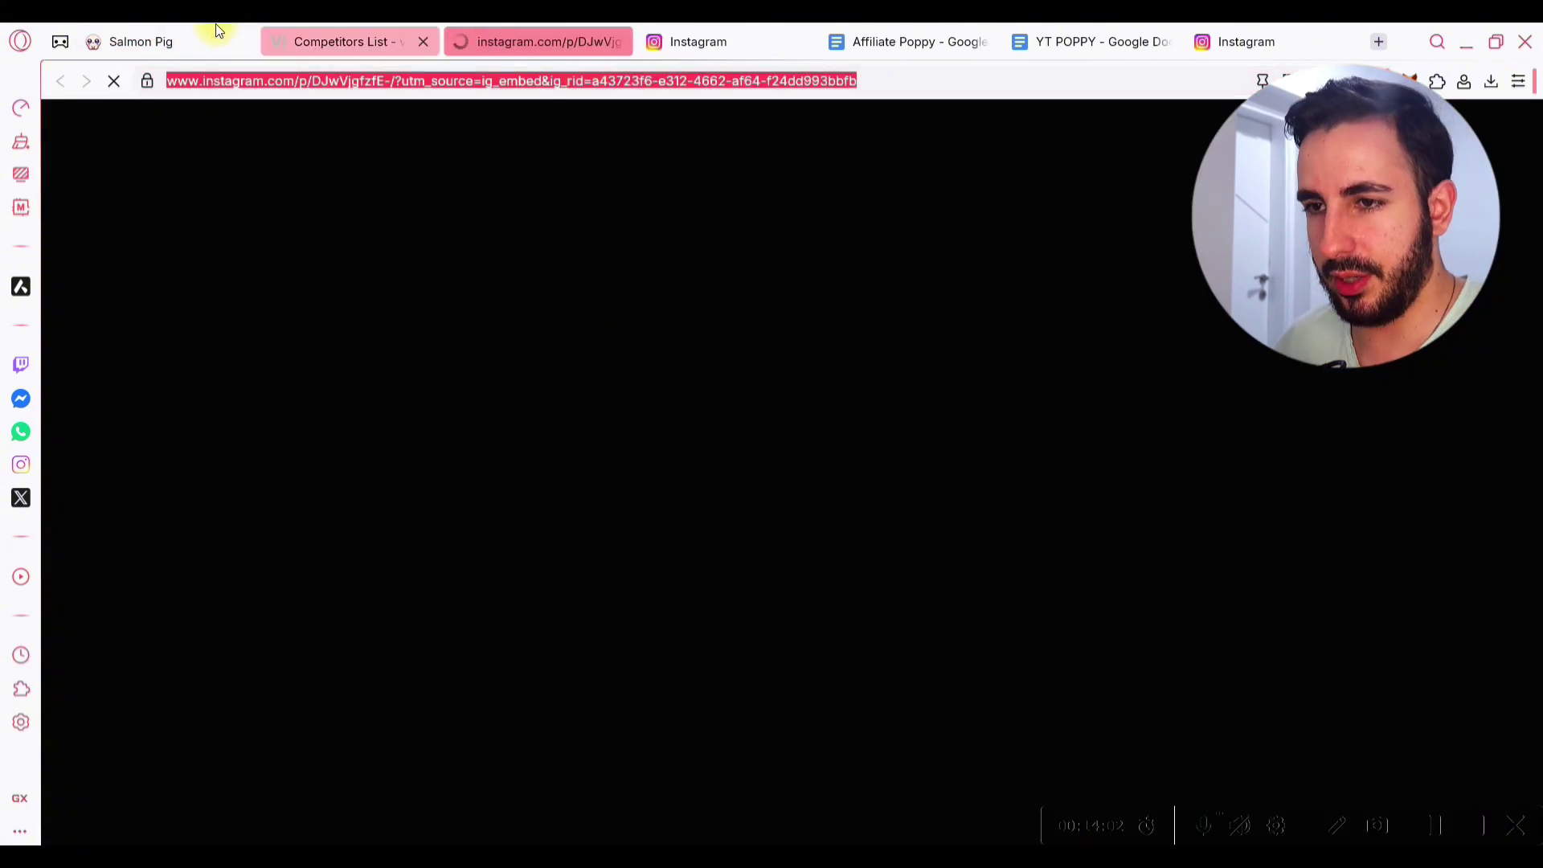
pyautogui.click(198, 34)
pyautogui.hotkey('ctrl', 'v')
pyautogui.hotkey('ctrl', 'Tab')
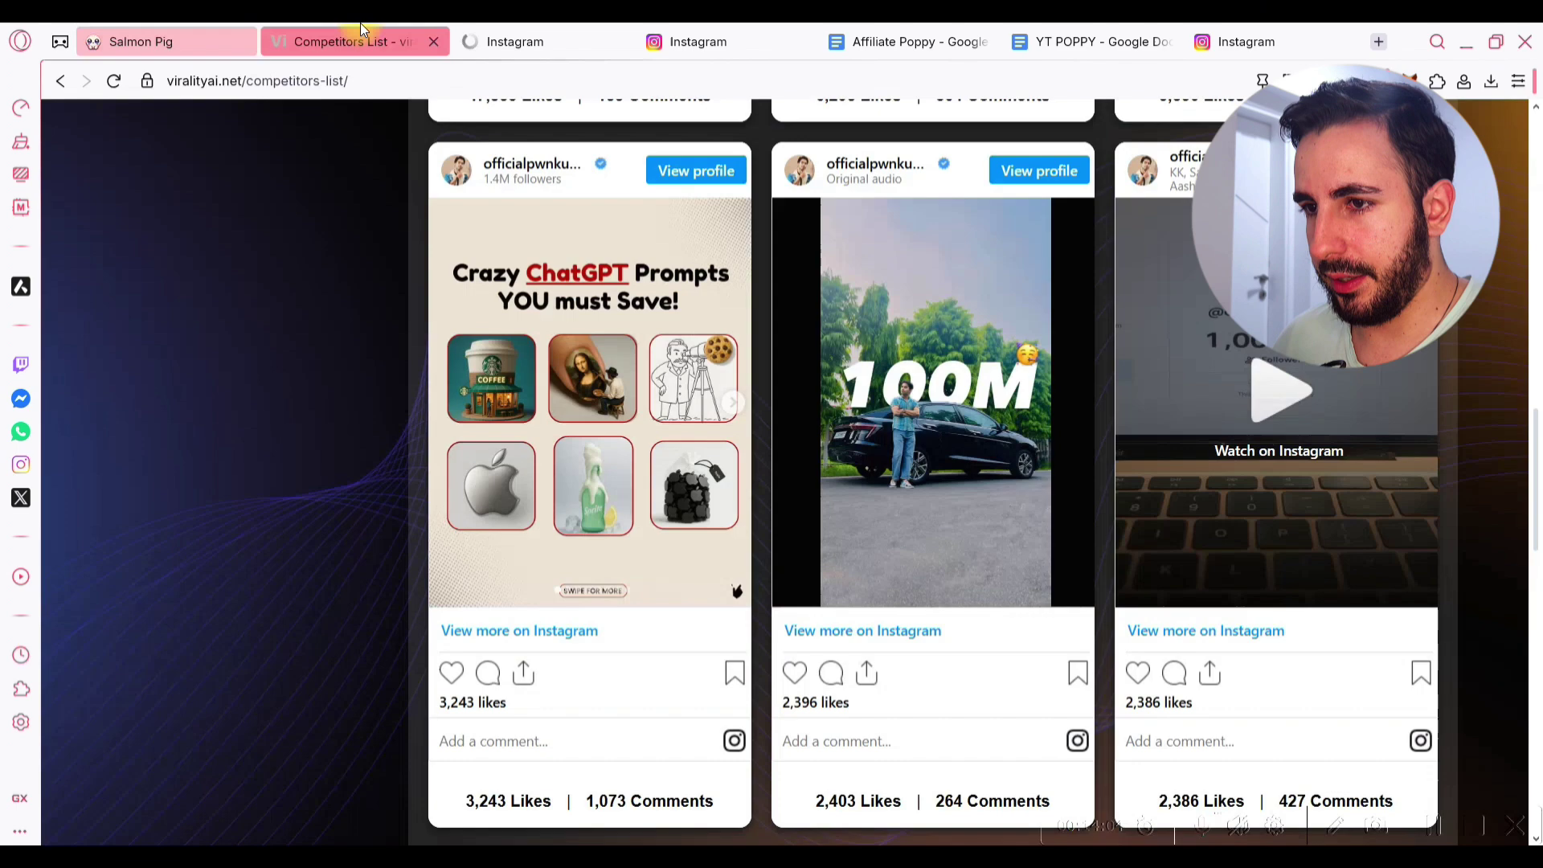
pyautogui.scroll(-7, 895, 537)
pyautogui.scroll(6, 1124, 550)
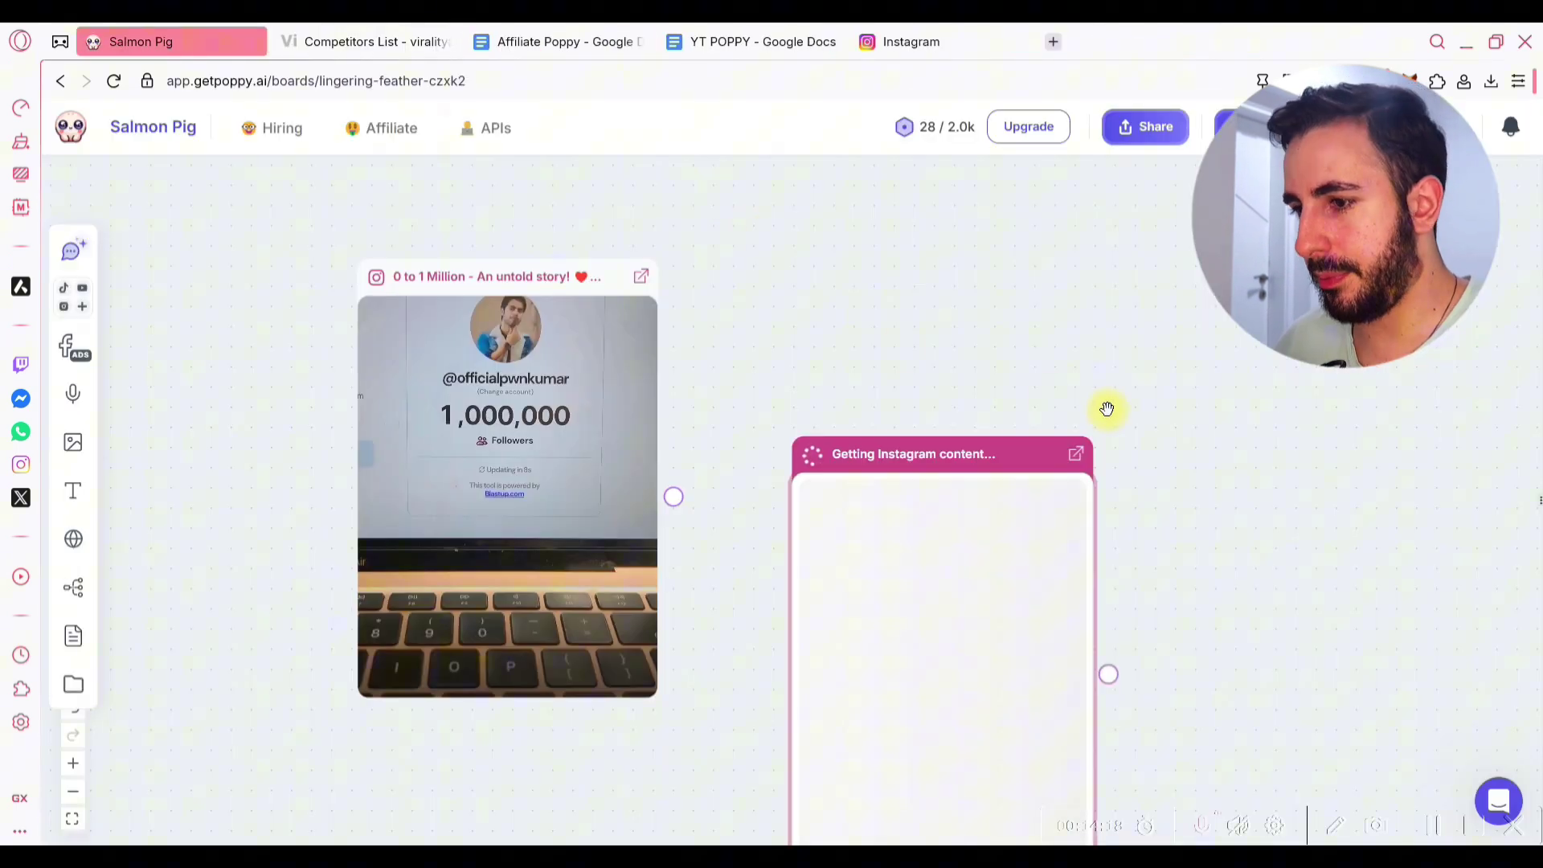
# - Paste a third competitor post, zoom out, and arrange the three post cards together
pyautogui.moveTo(1280, 590); pyautogui.dragTo(1134, 376)
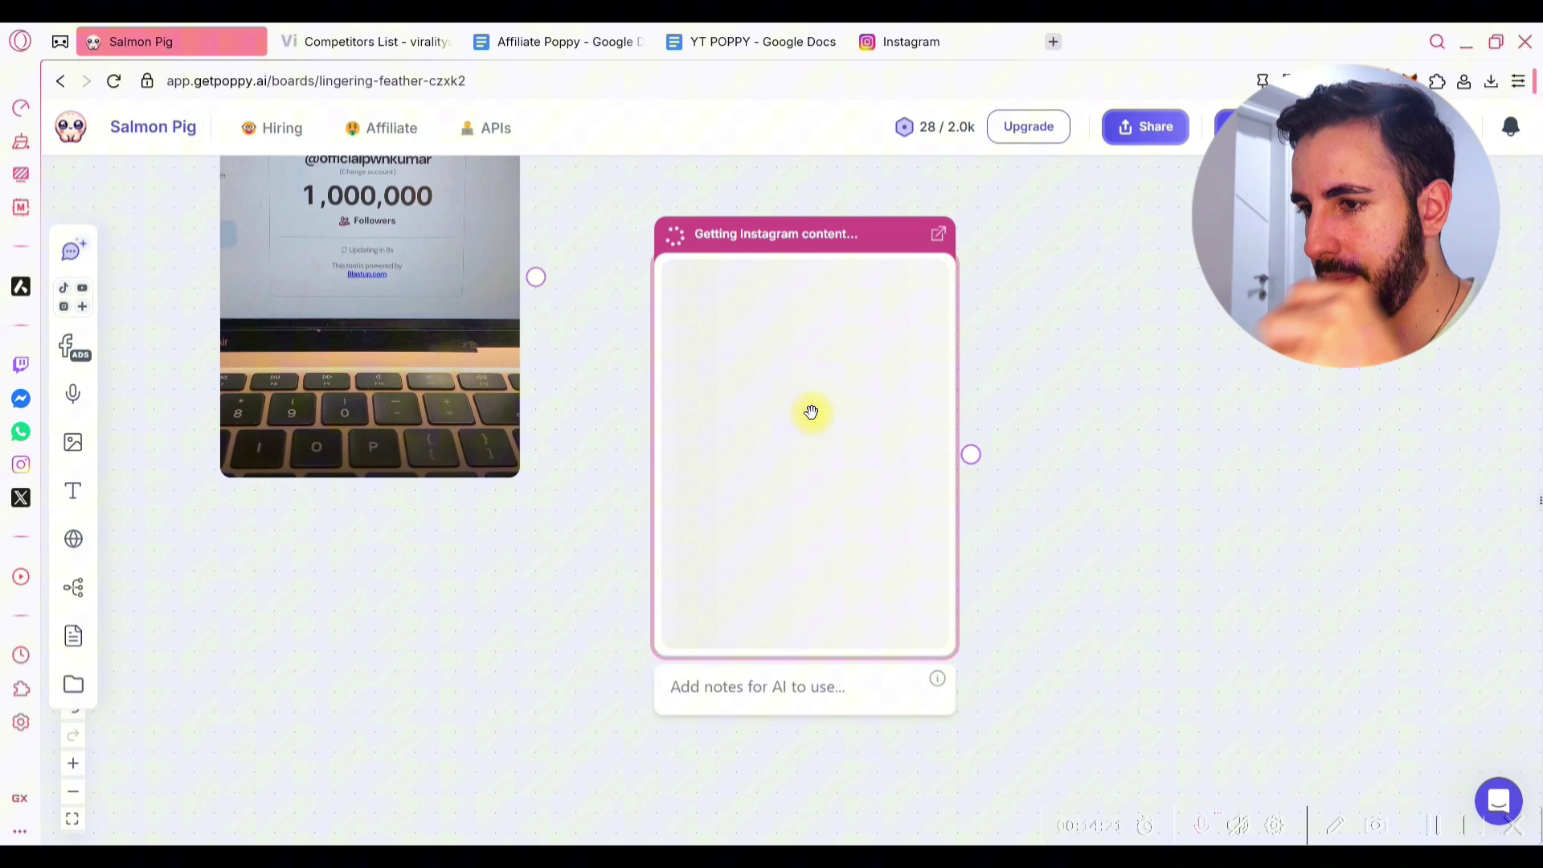
pyautogui.hotkey('ctrl', 'v')
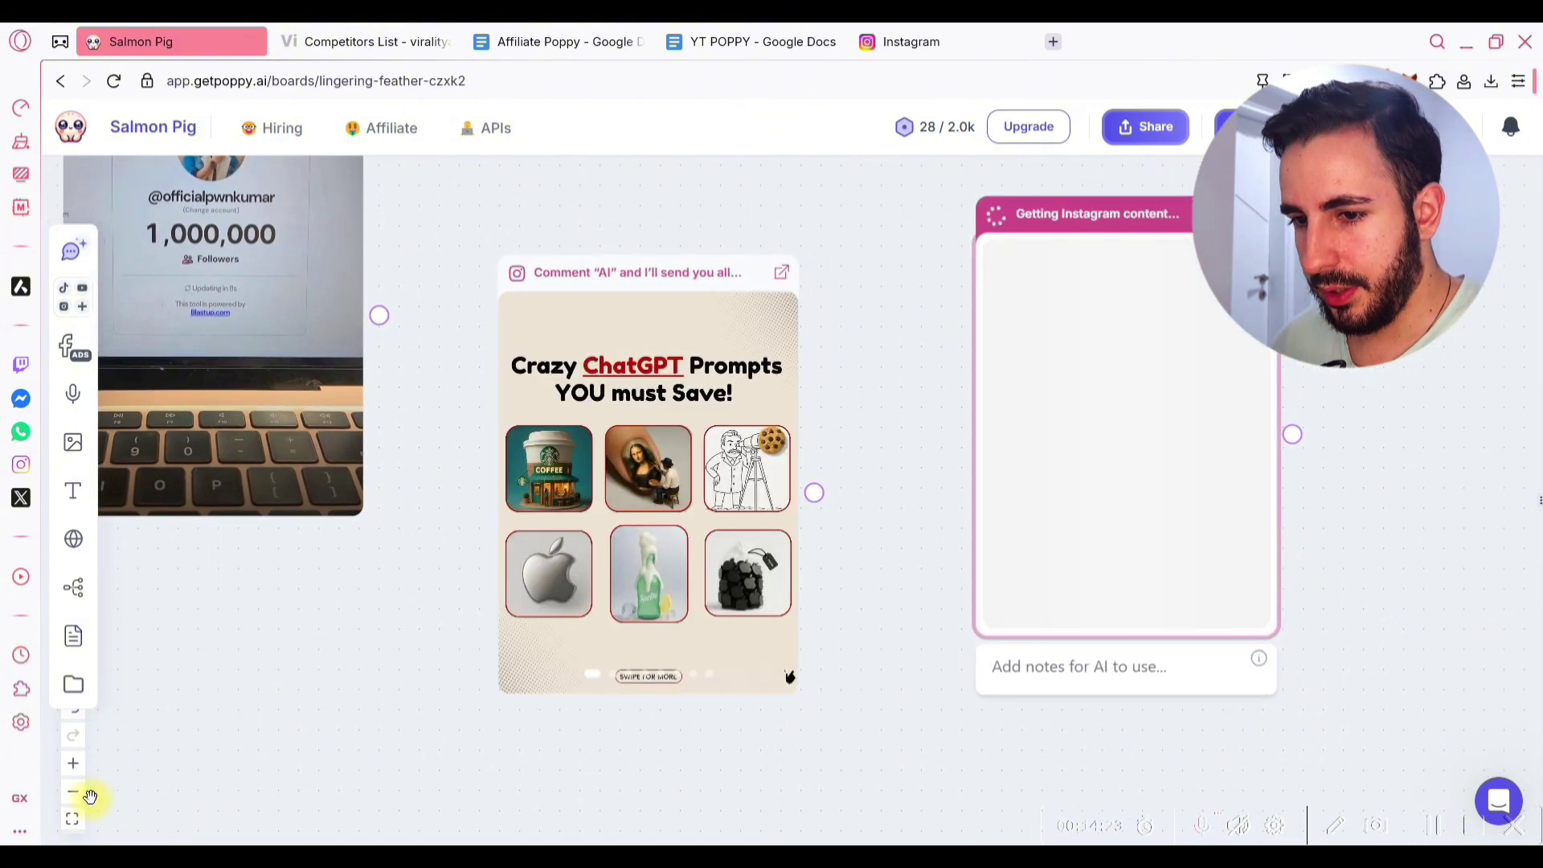
pyautogui.click(72, 791)
pyautogui.click(73, 791)
pyautogui.moveTo(693, 467); pyautogui.dragTo(482, 568)
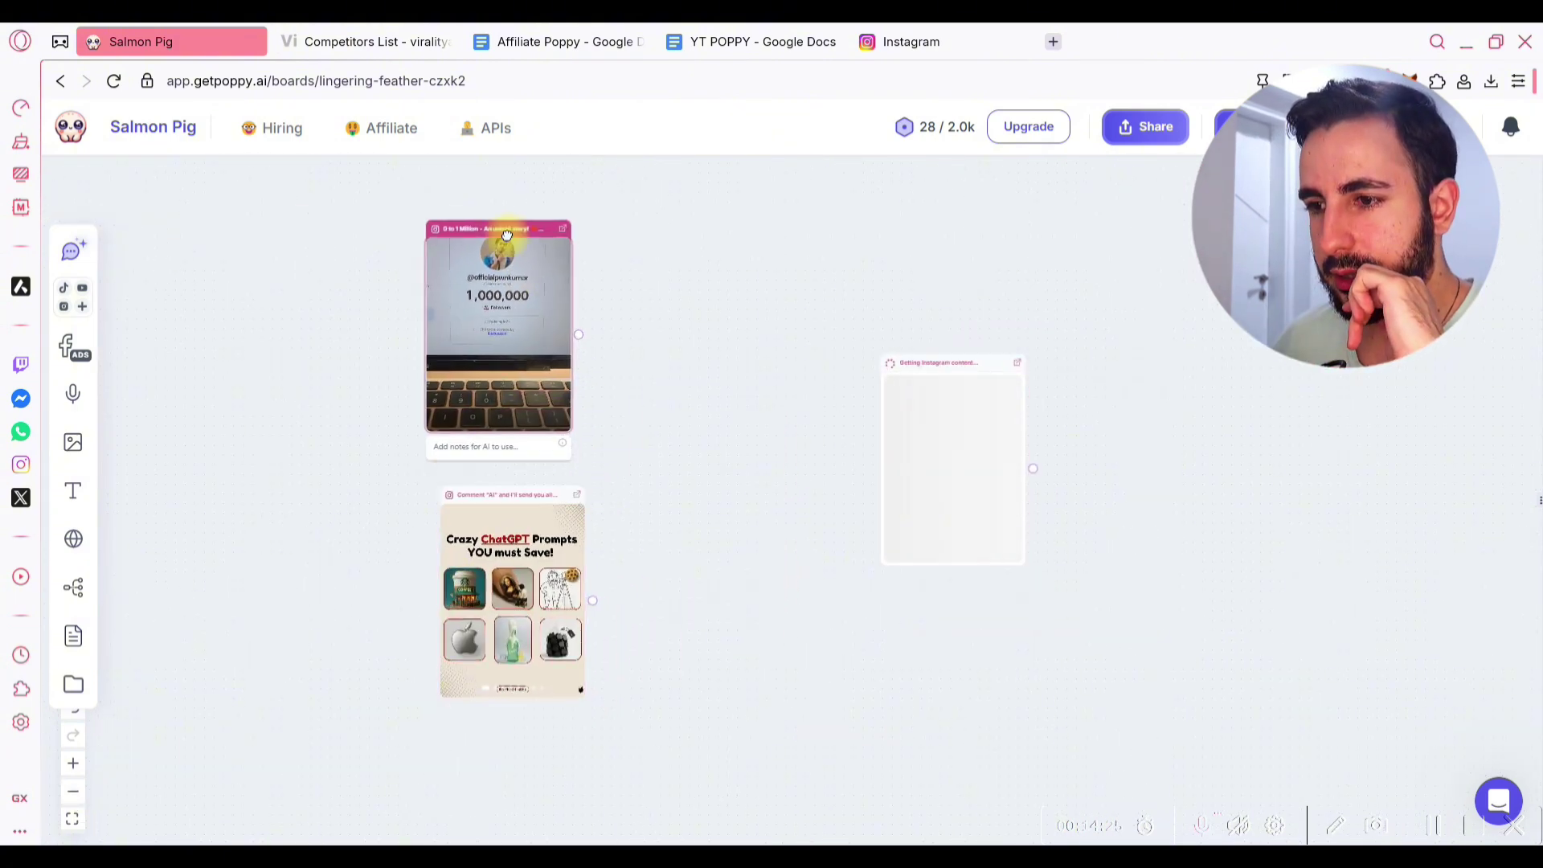
pyautogui.moveTo(947, 437); pyautogui.dragTo(617, 446)
pyautogui.moveTo(465, 568); pyautogui.dragTo(410, 572)
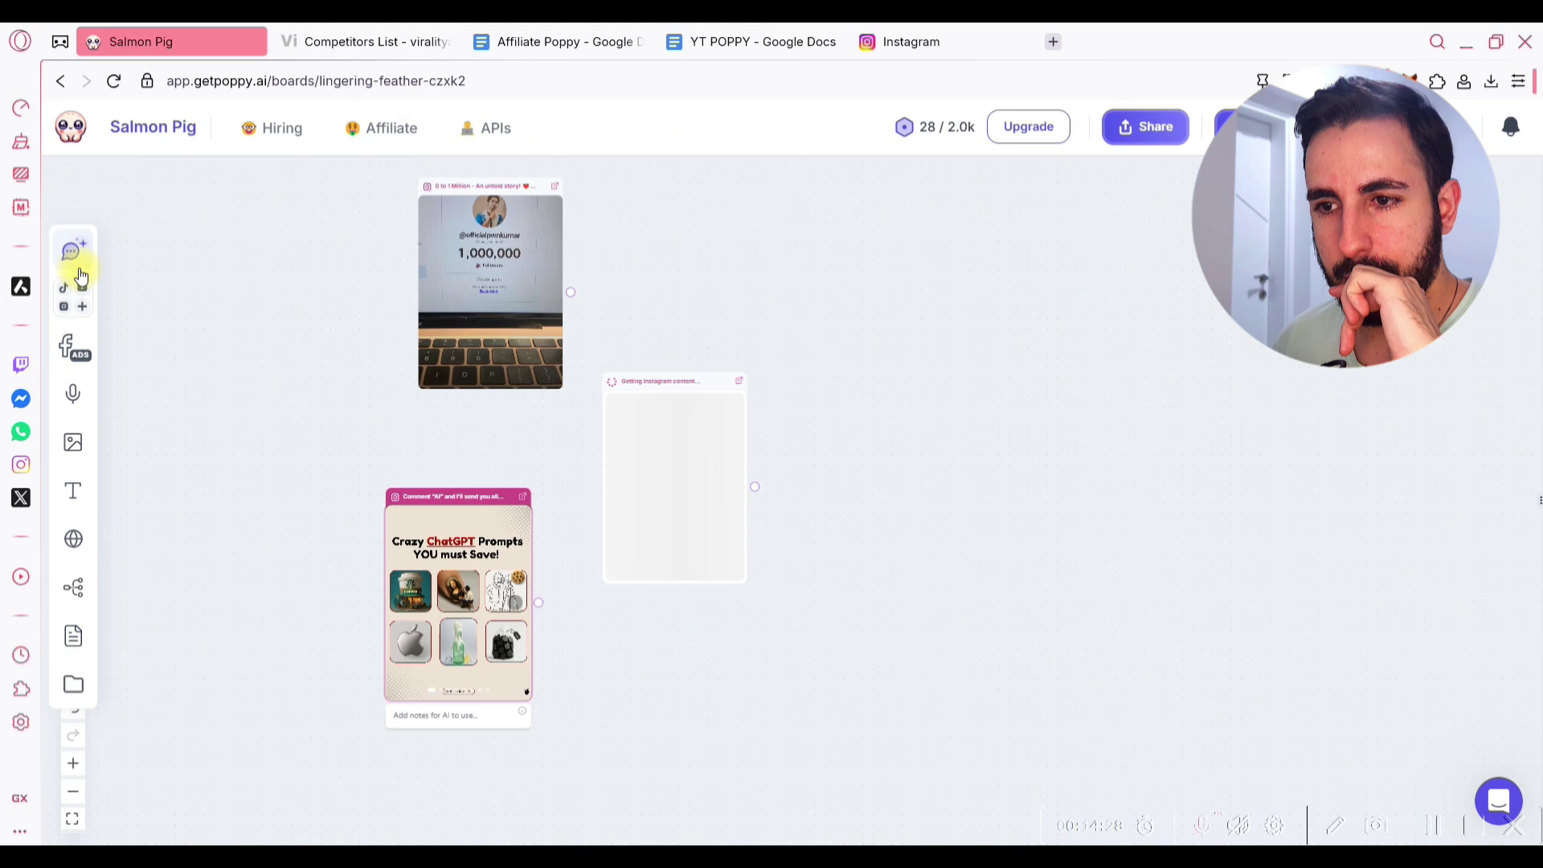
# - Add an AI Chat panel at the upper right, link the post cards to it, and tidy their positions
pyautogui.click(73, 254)
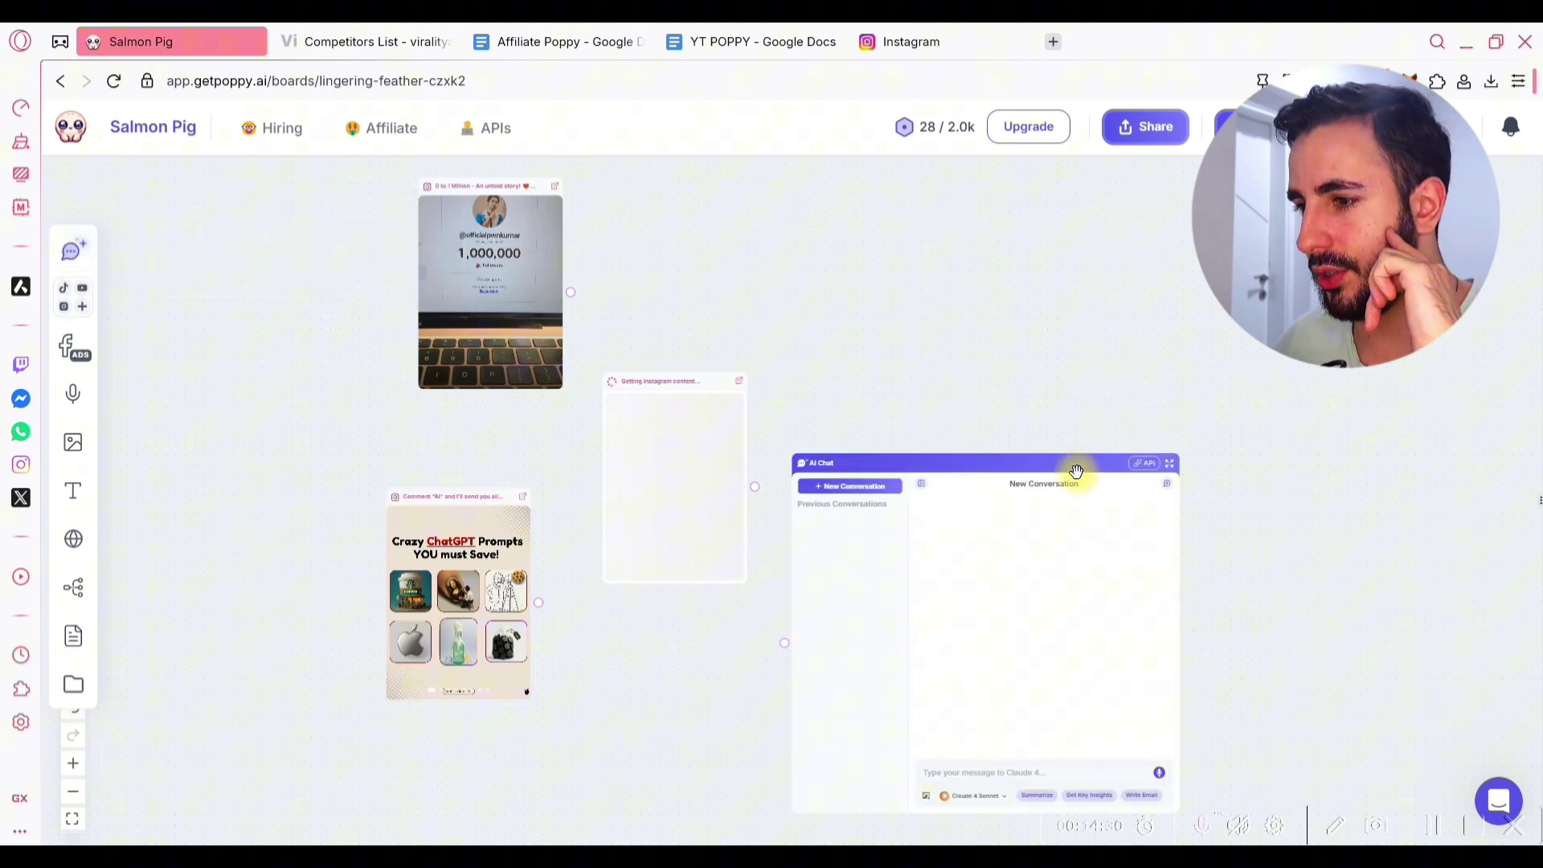
pyautogui.moveTo(1058, 472); pyautogui.dragTo(1230, 341)
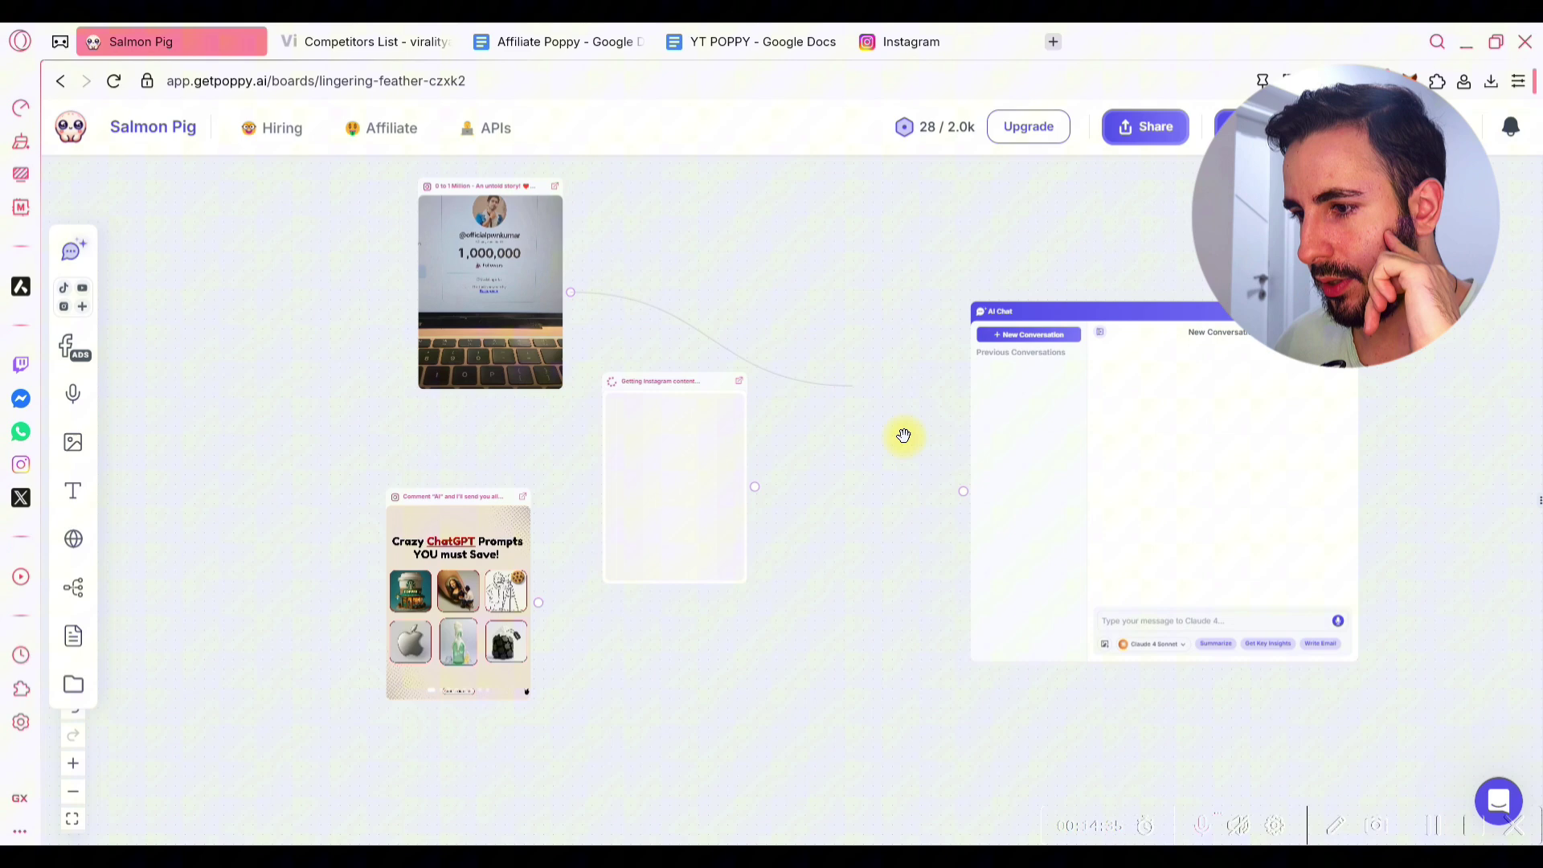
pyautogui.moveTo(755, 487); pyautogui.dragTo(926, 499)
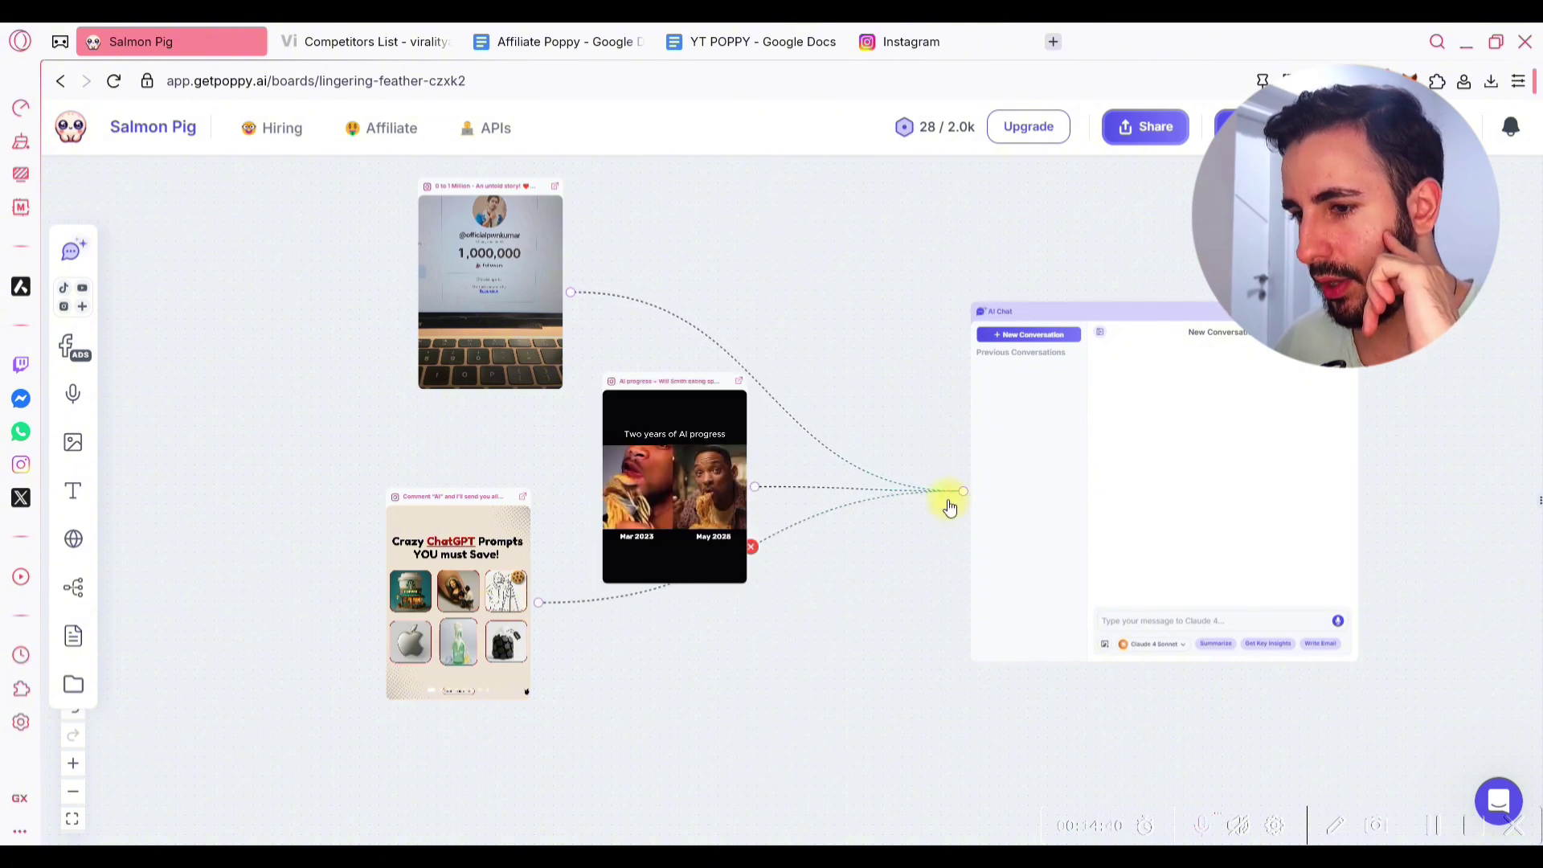
pyautogui.moveTo(458, 563); pyautogui.dragTo(463, 671)
pyautogui.moveTo(675, 483); pyautogui.dragTo(650, 460)
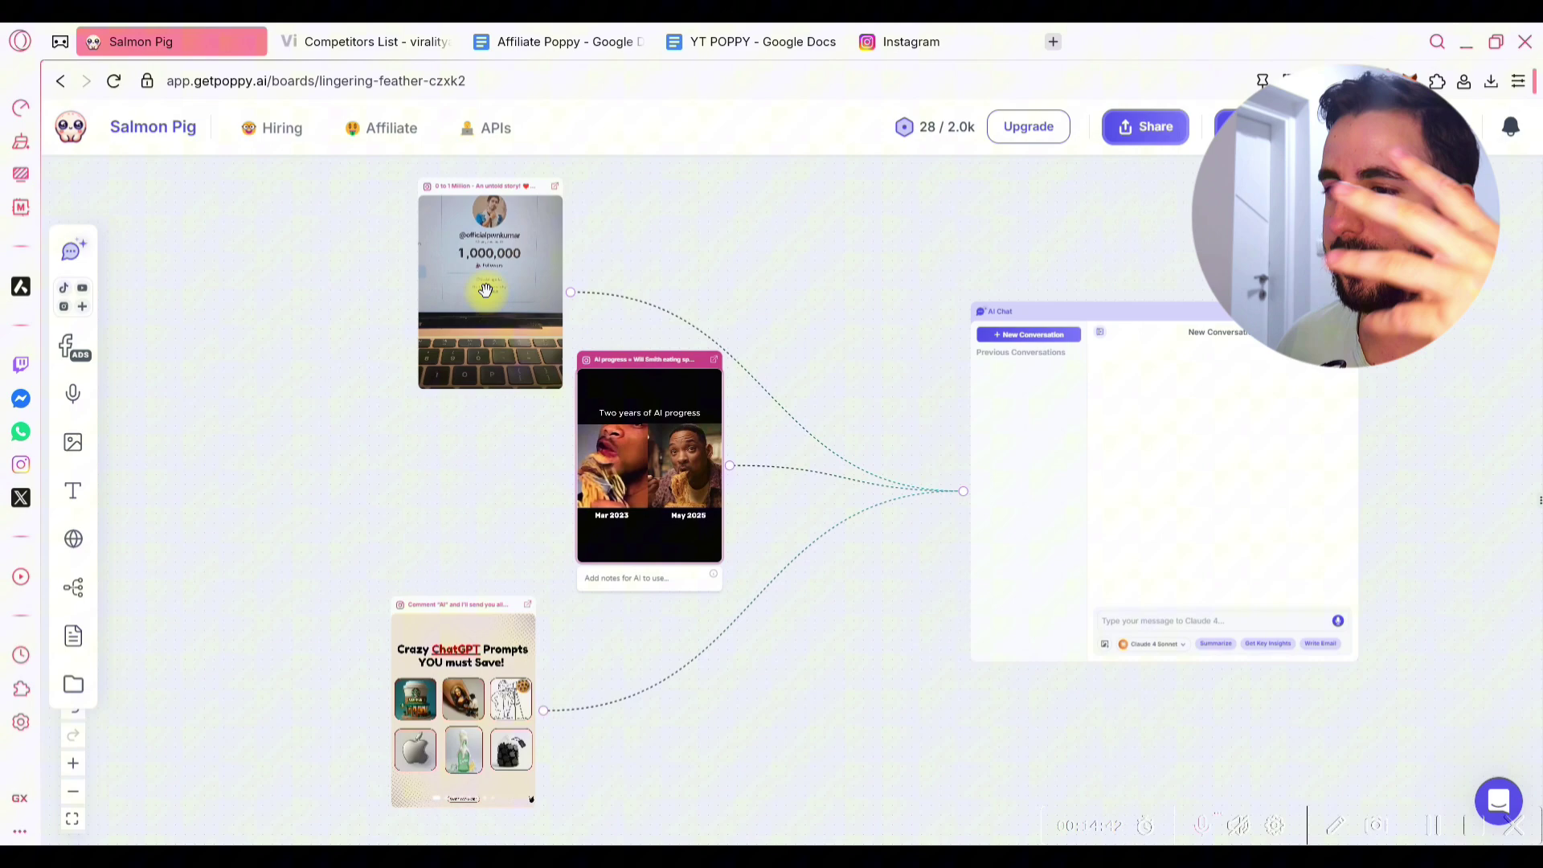
pyautogui.click(1058, 45)
# - Search YouTube for 'how to create viral hooks' and open the Irresistible Hooks video
pyautogui.write('you')
pyautogui.press('Return')
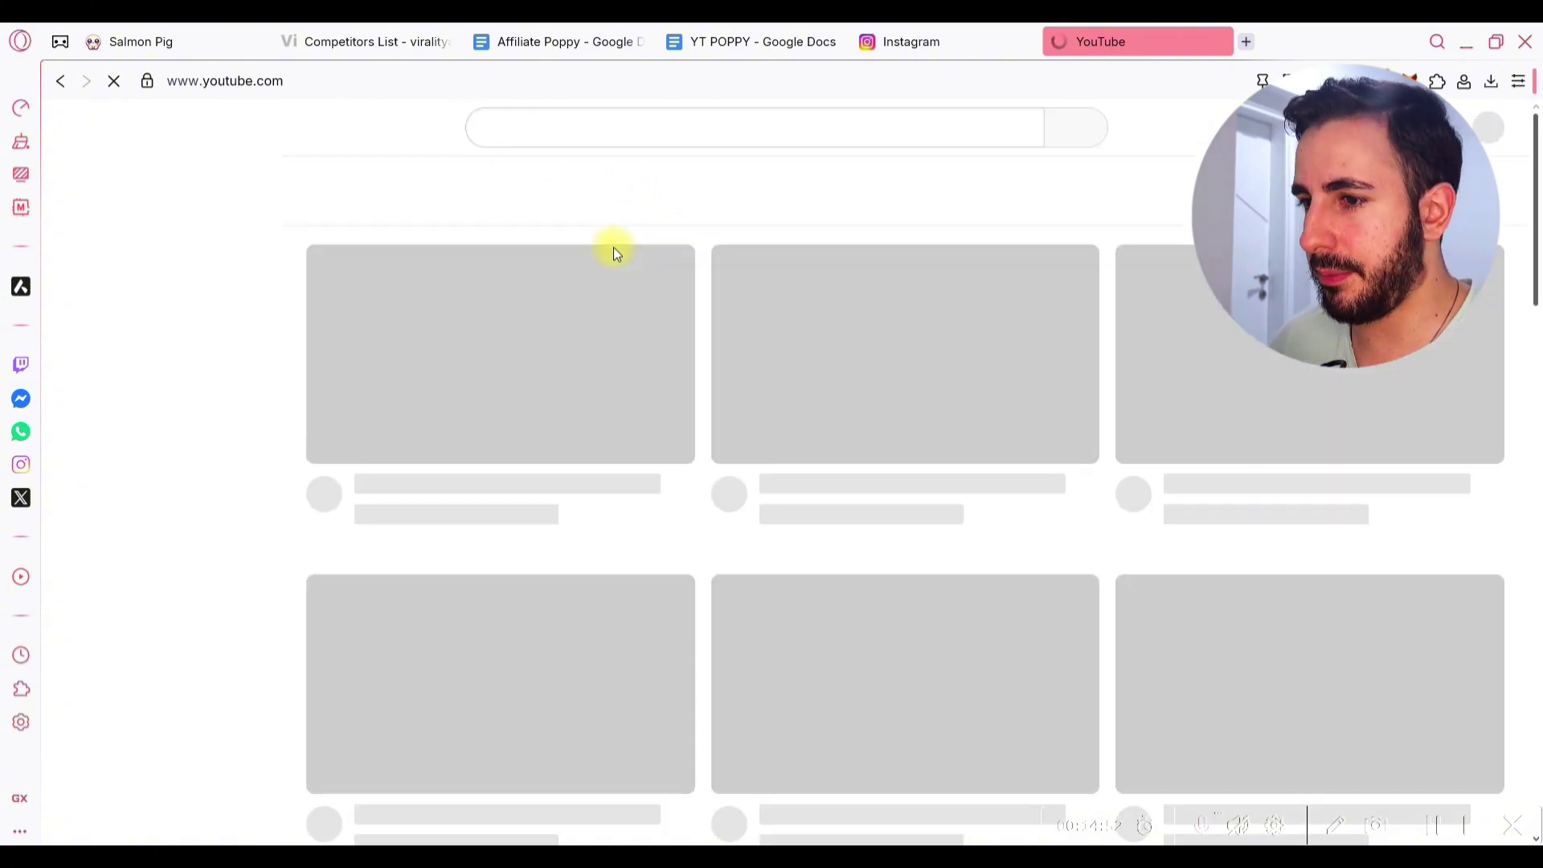
pyautogui.click(621, 124)
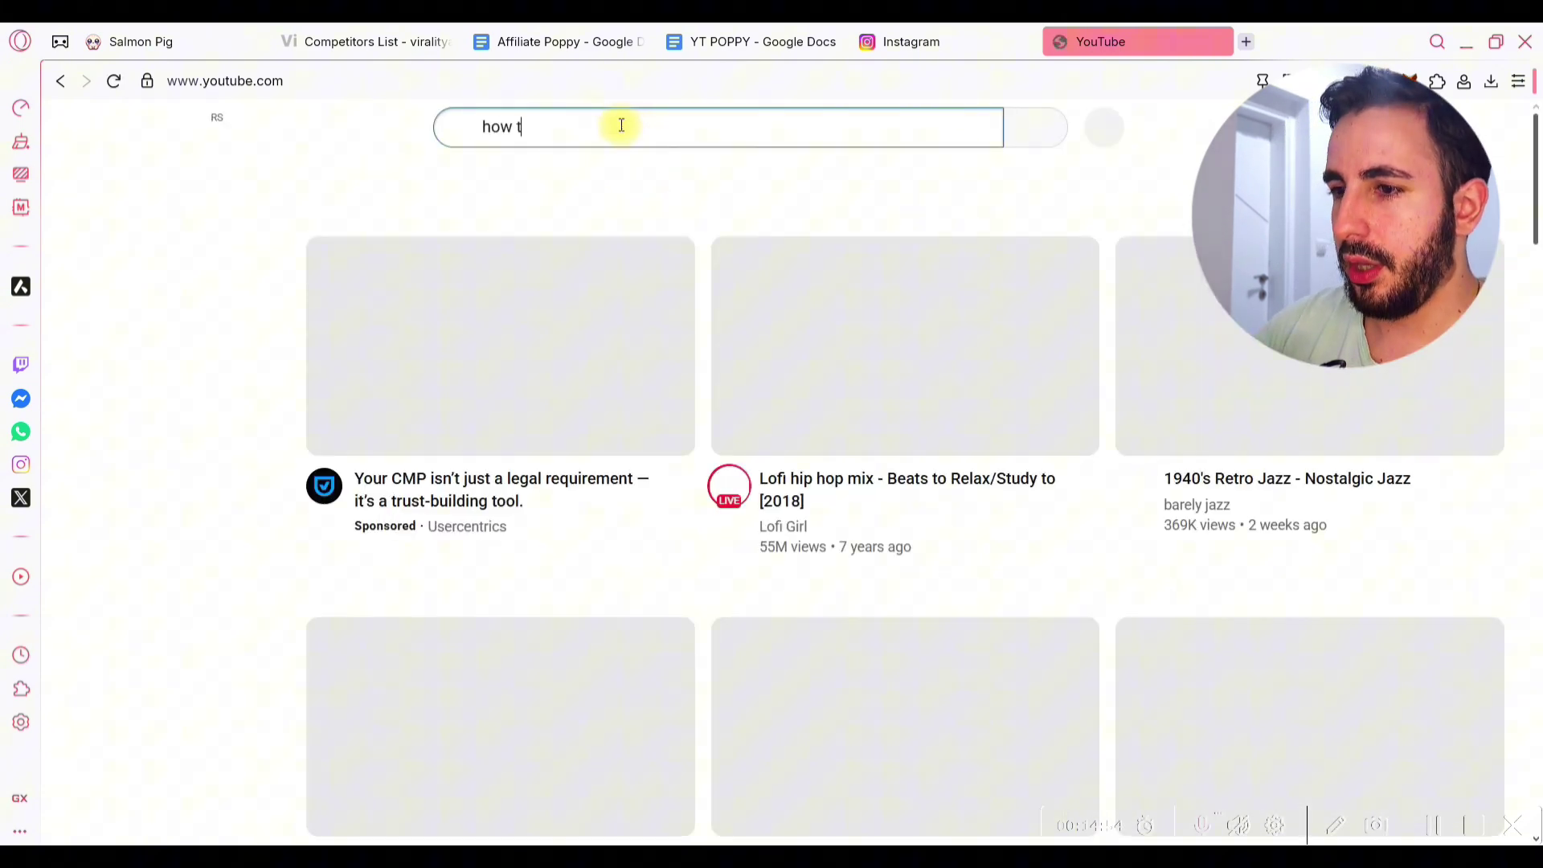
pyautogui.write('o create vi')
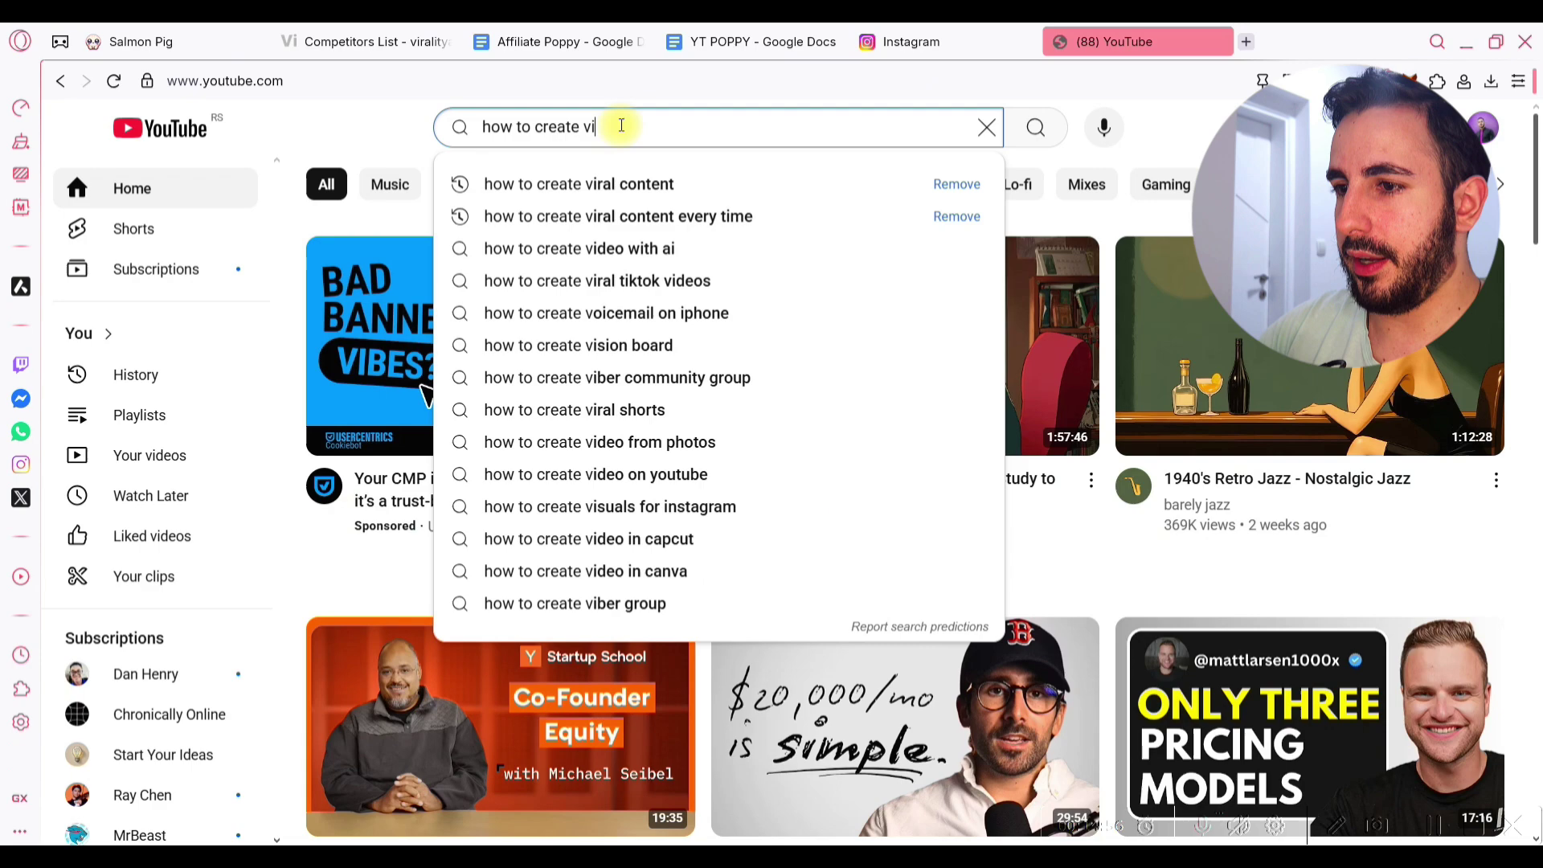
pyautogui.write('ral hooks')
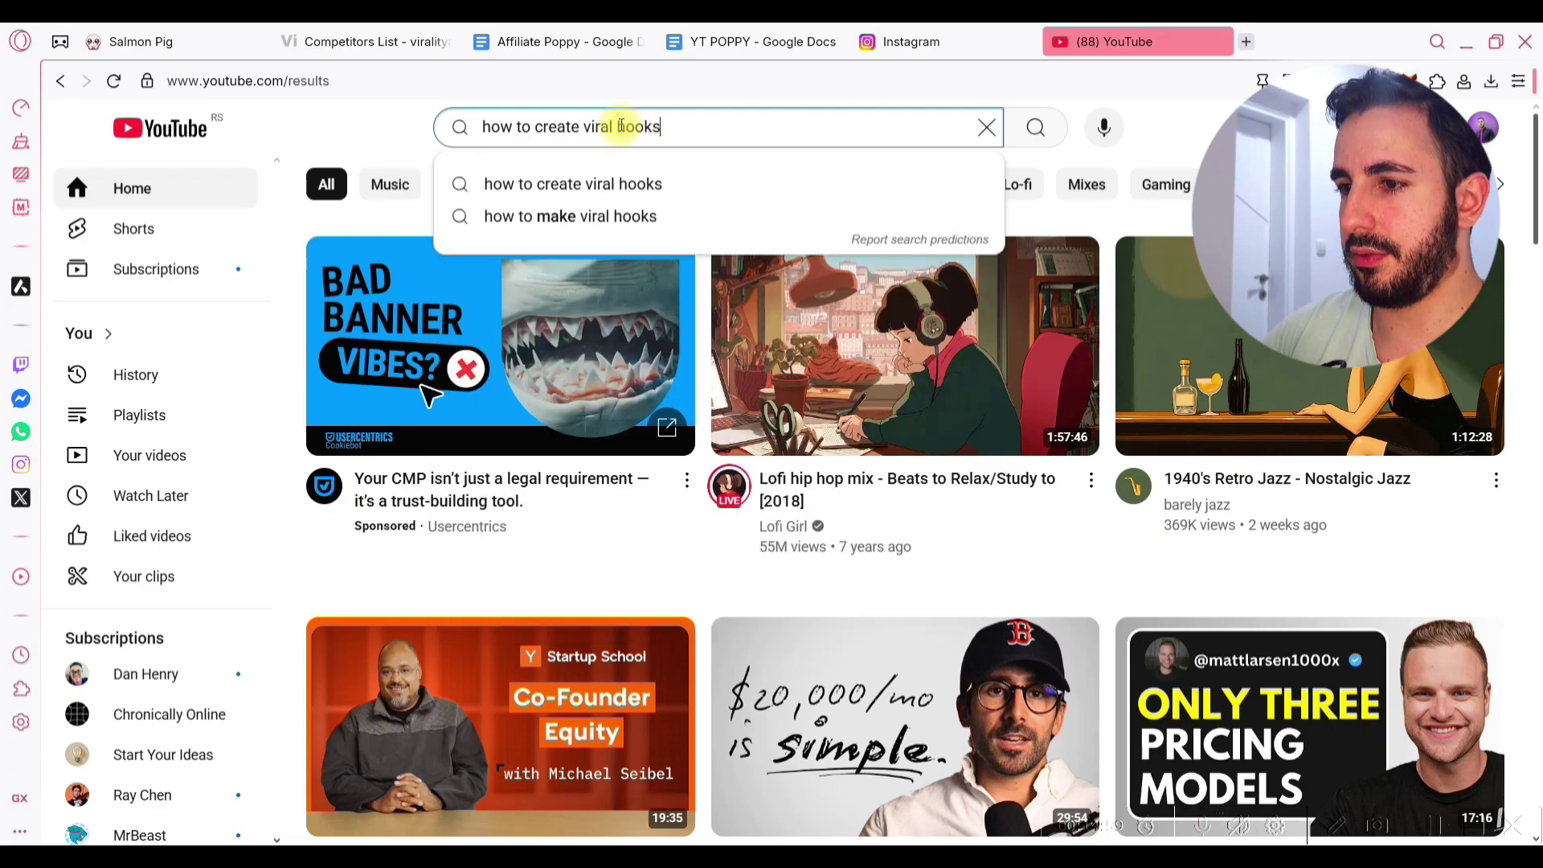
pyautogui.press('Return')
pyautogui.scroll(-1, 506, 591)
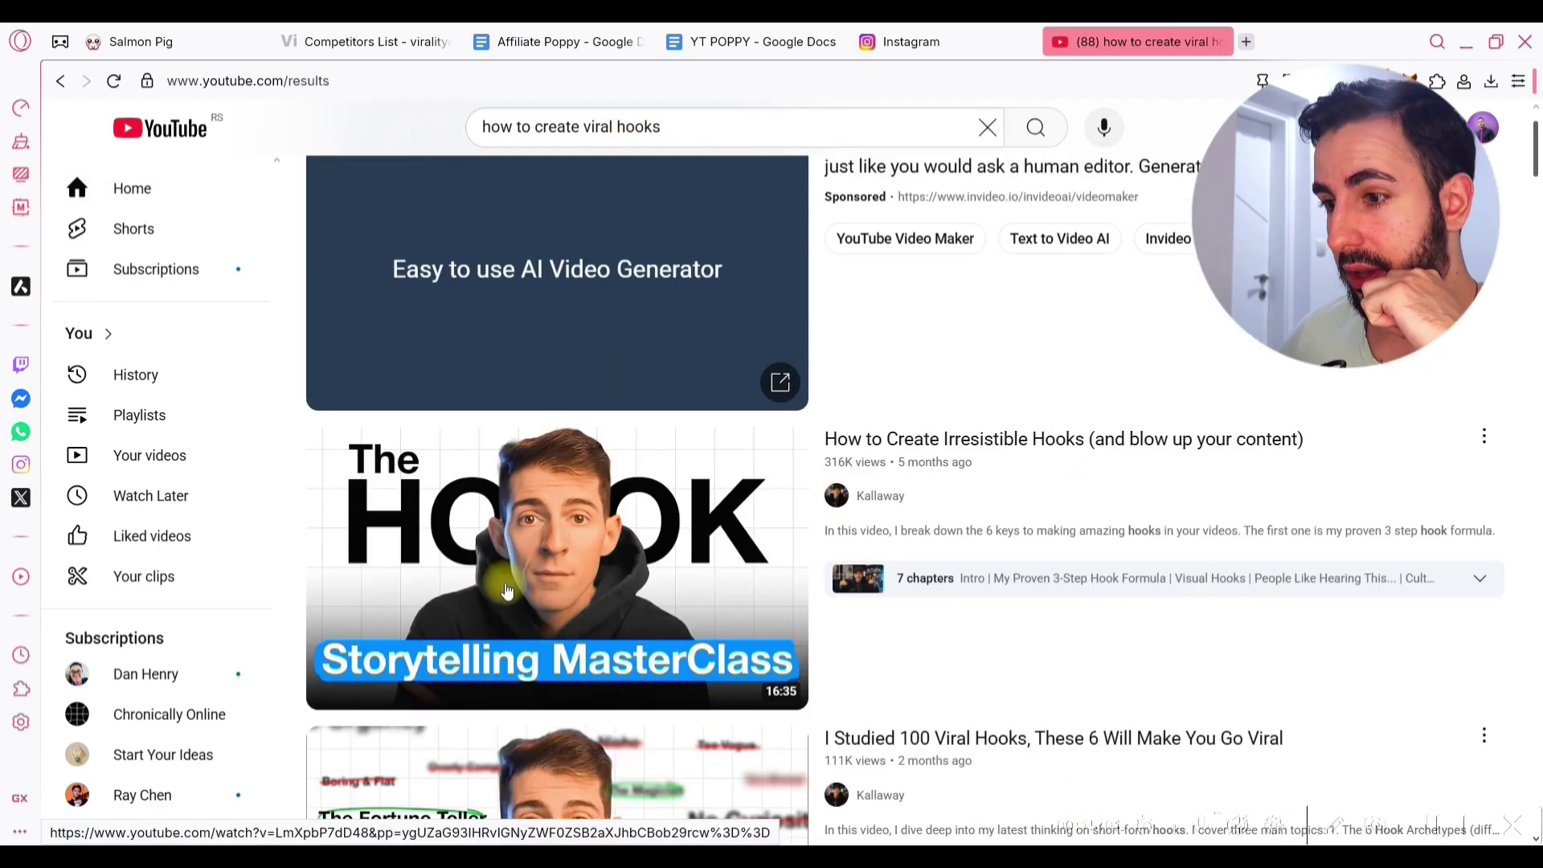
pyautogui.scroll(-2, 711, 374)
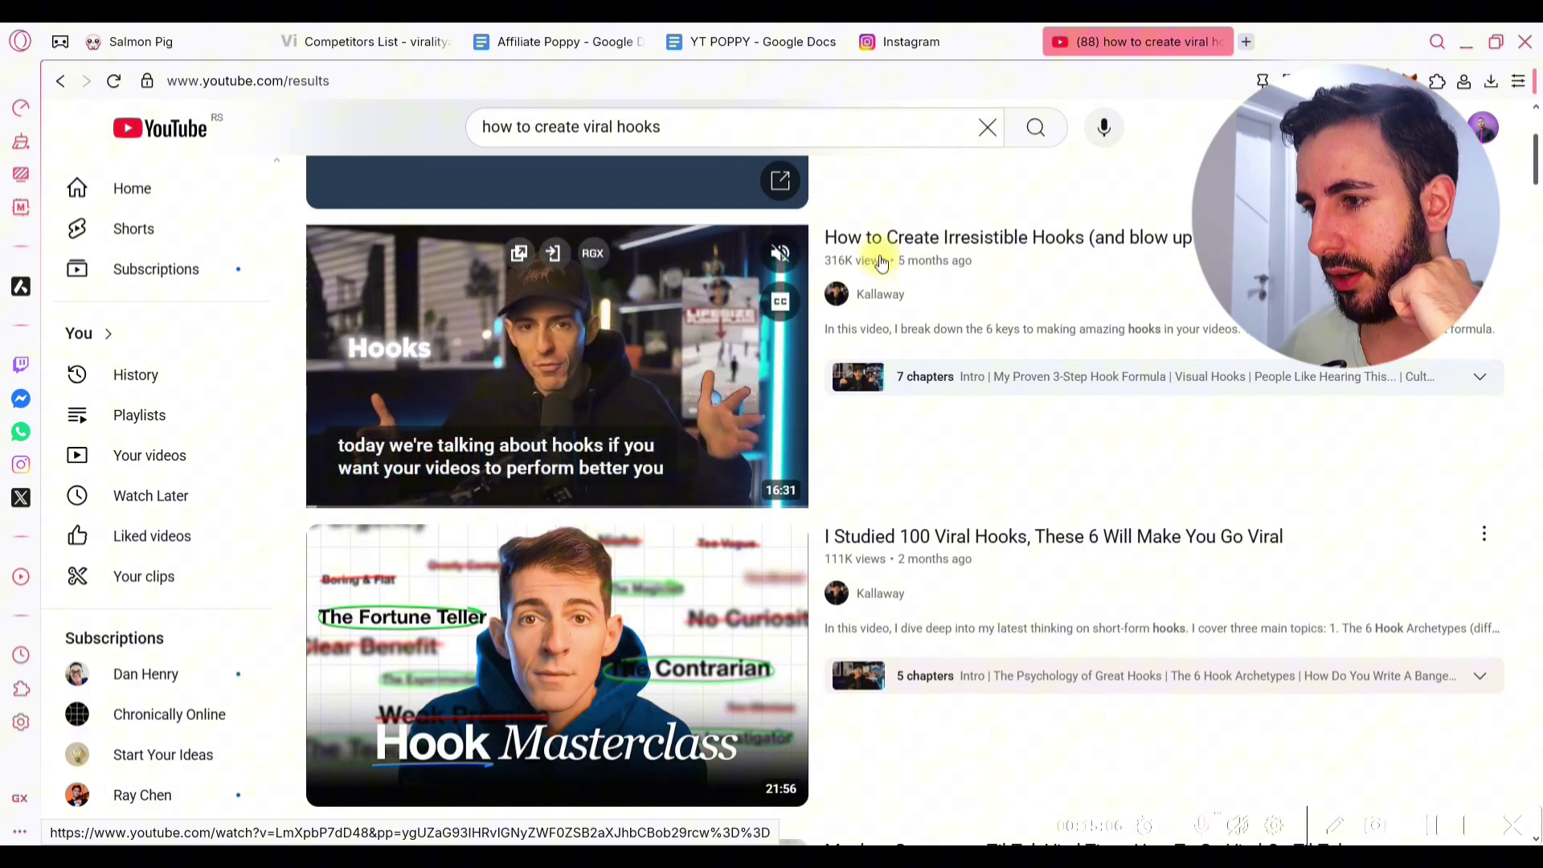
pyautogui.click(894, 250)
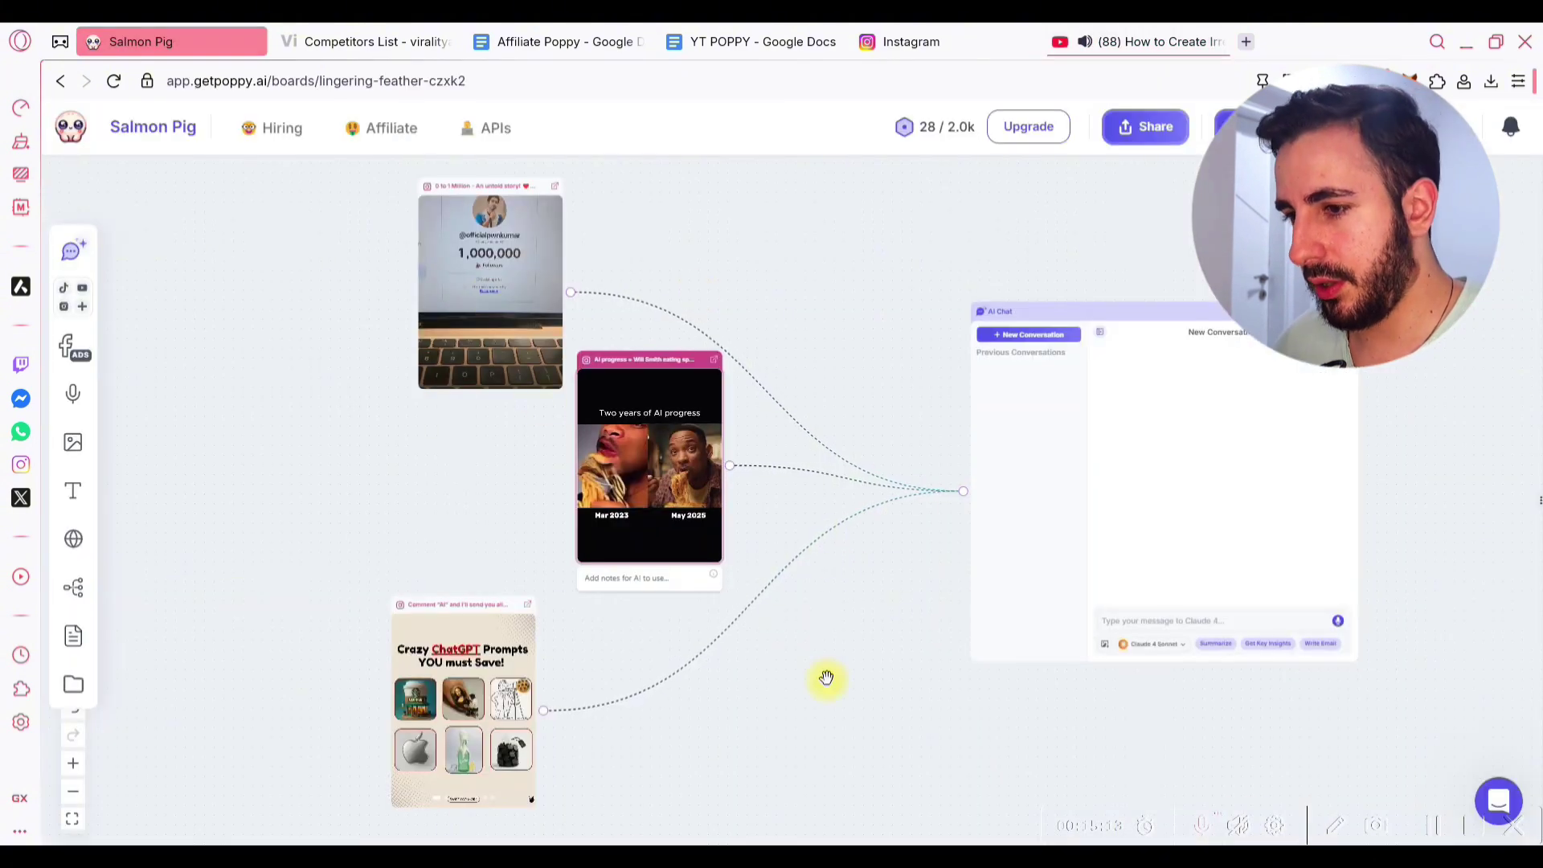
# - Paste the Irresistible Hooks video onto the board beside the posts and link it to AI Chat
pyautogui.hotkey('ctrl', 'v')
pyautogui.scroll(-2, 865, 654)
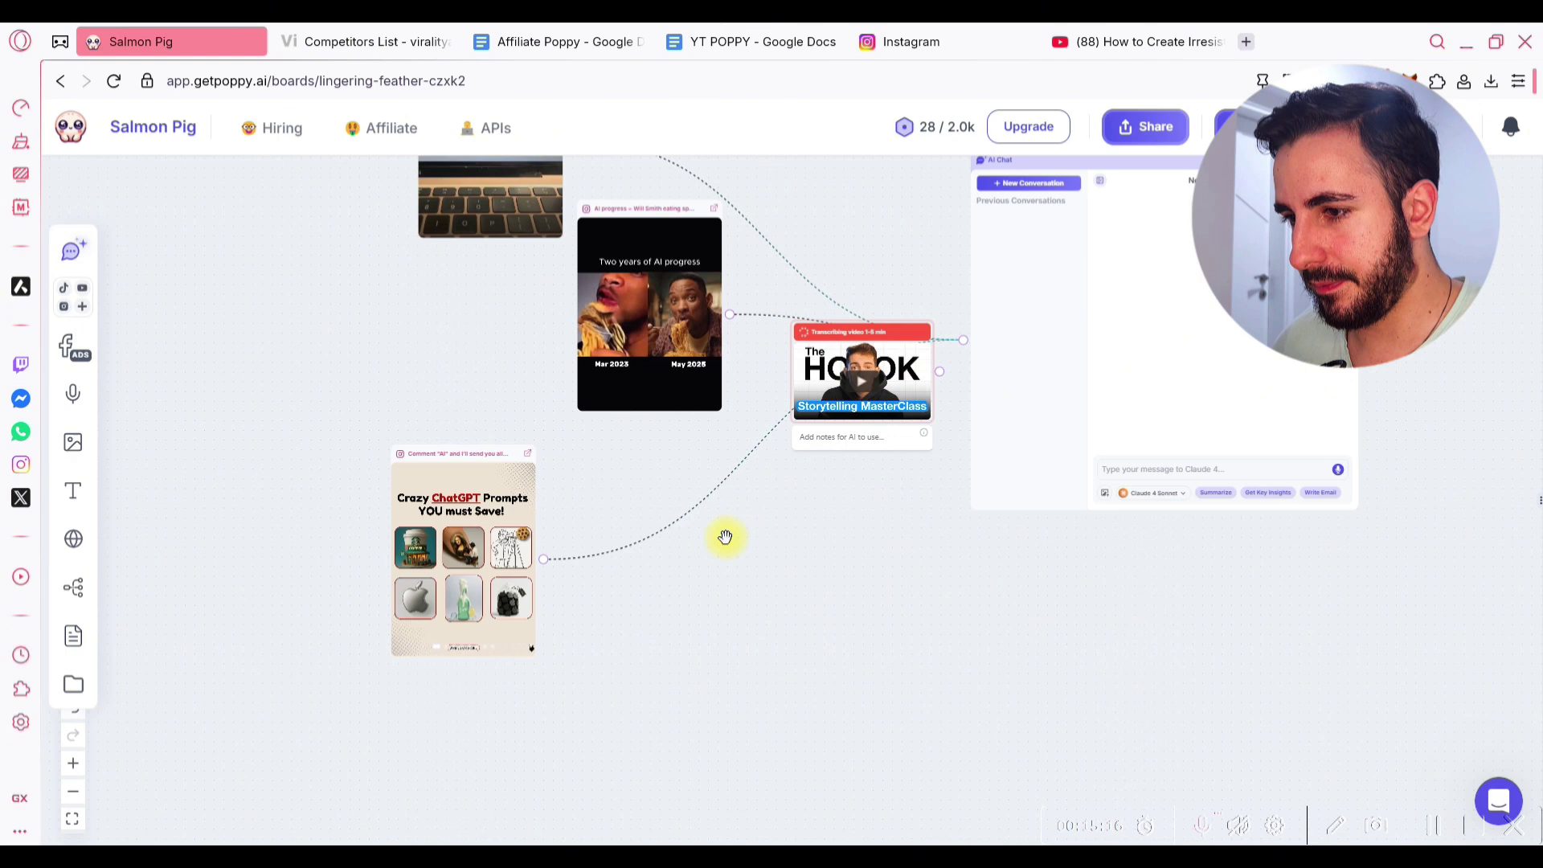
pyautogui.moveTo(877, 327); pyautogui.dragTo(756, 487)
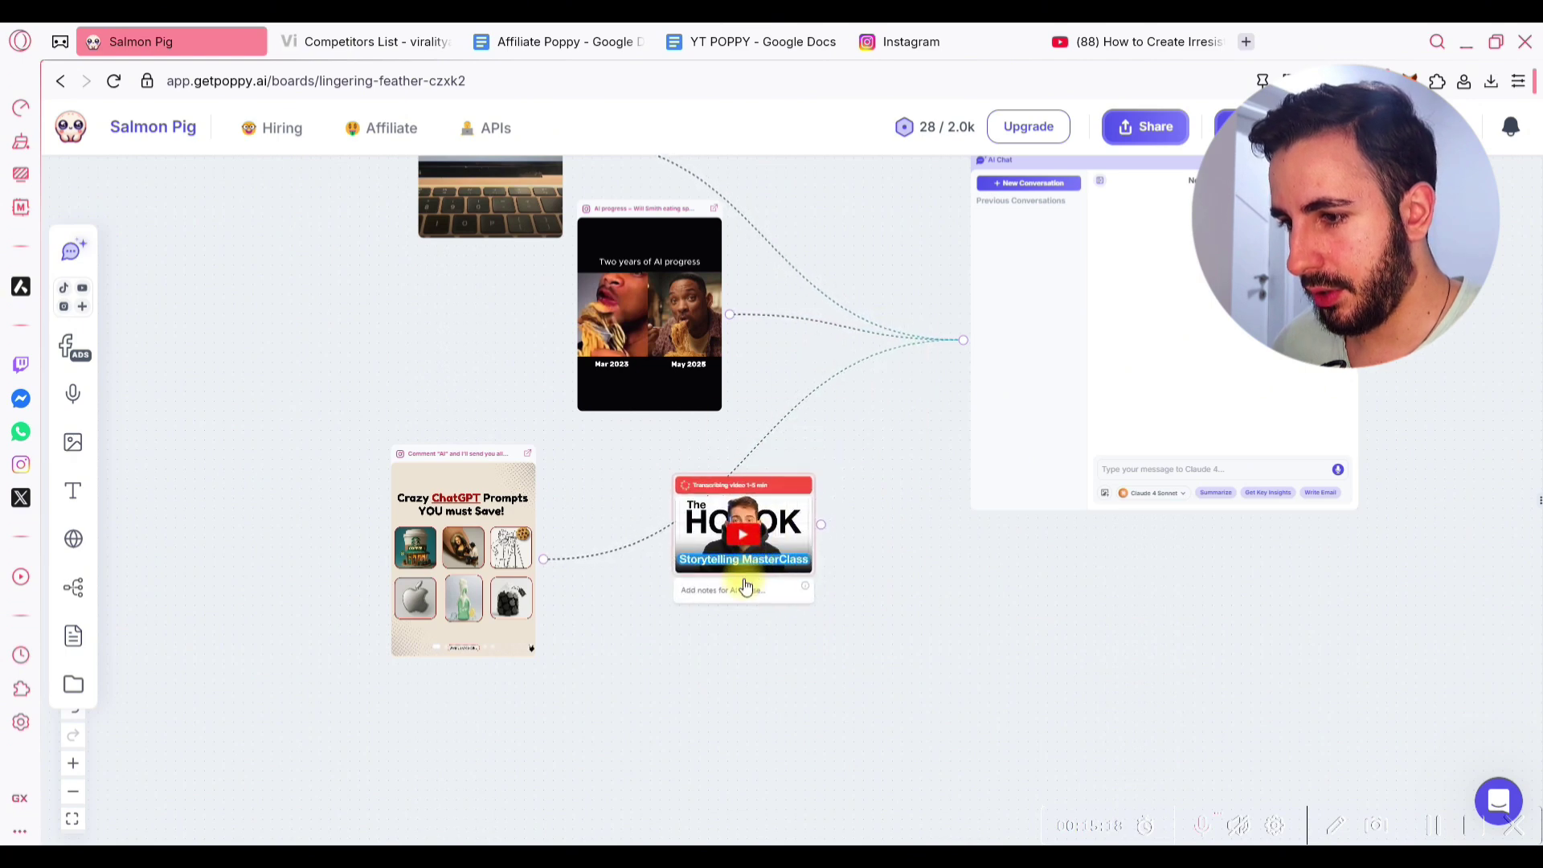
pyautogui.moveTo(818, 533); pyautogui.dragTo(965, 340)
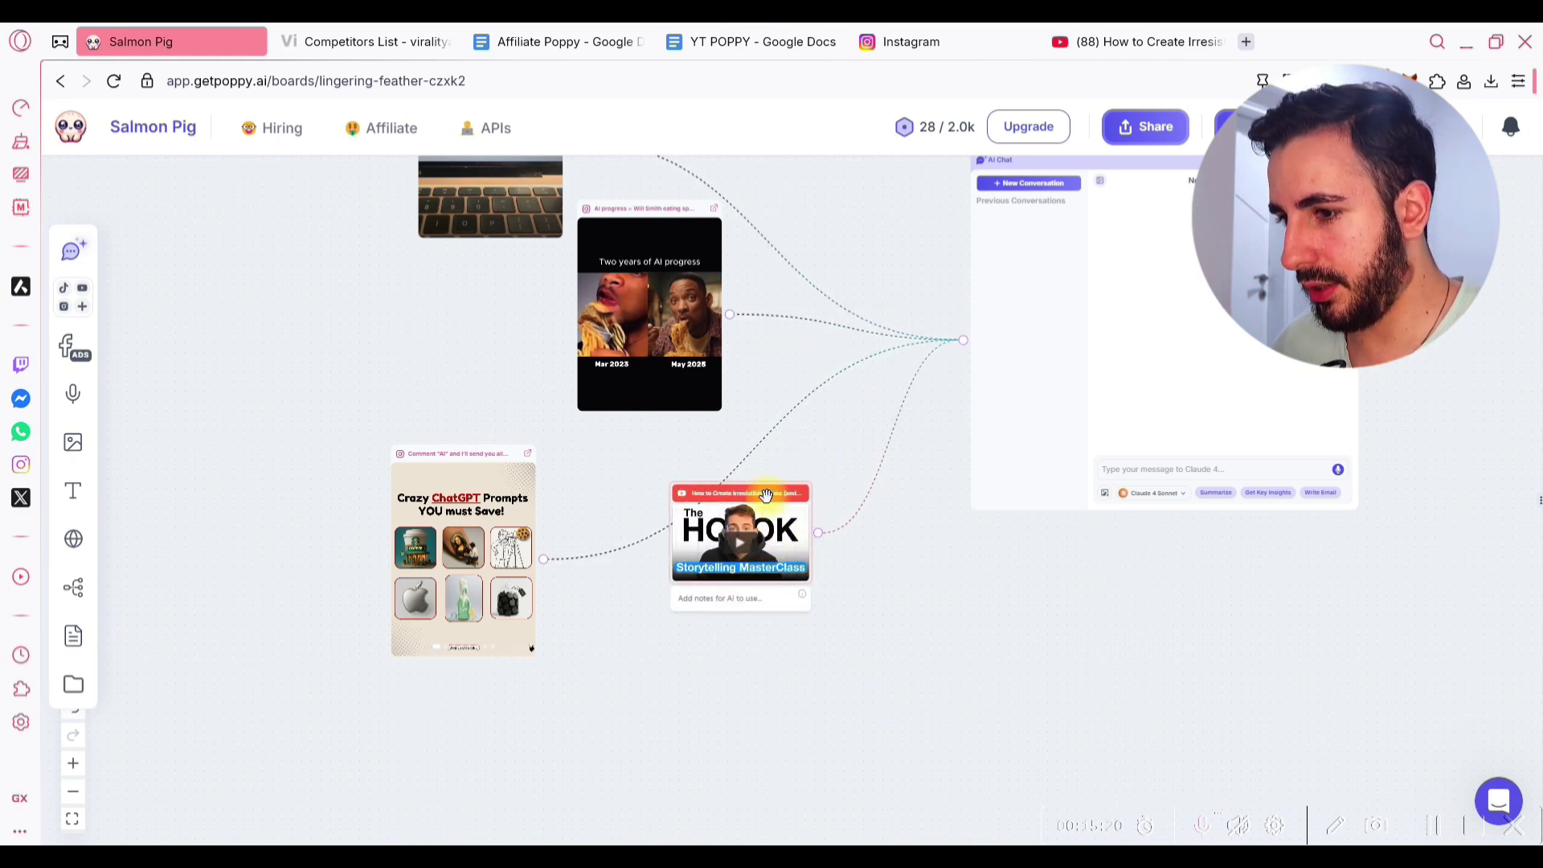
# - Search YouTube for 'storytelling masterclass', open the FREE 56mins video, and place its card by the AI Chat
pyautogui.click(911, 42)
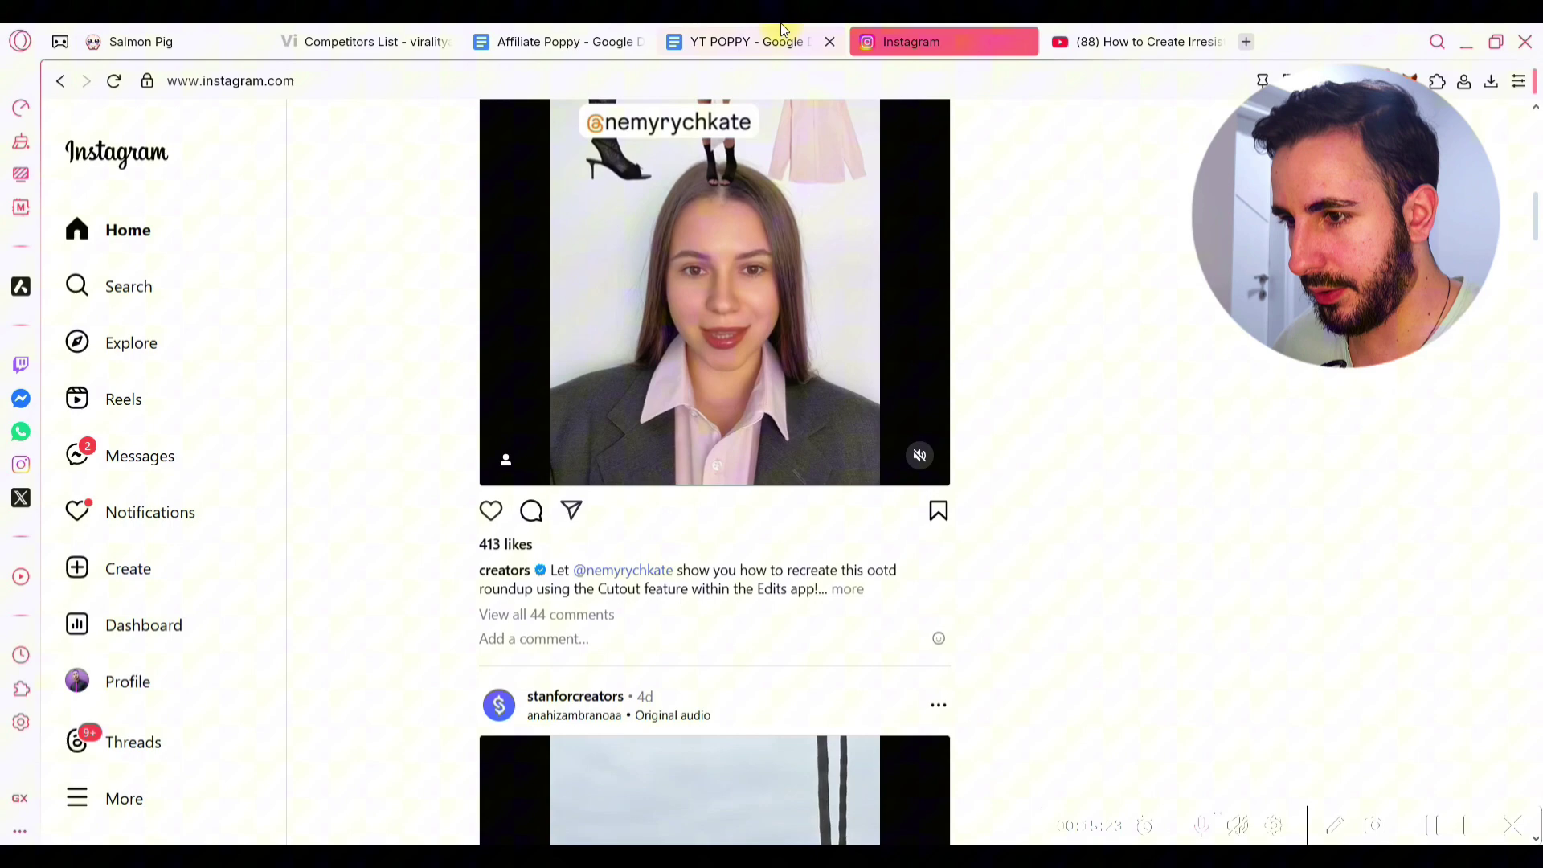
pyautogui.click(746, 33)
pyautogui.click(1160, 32)
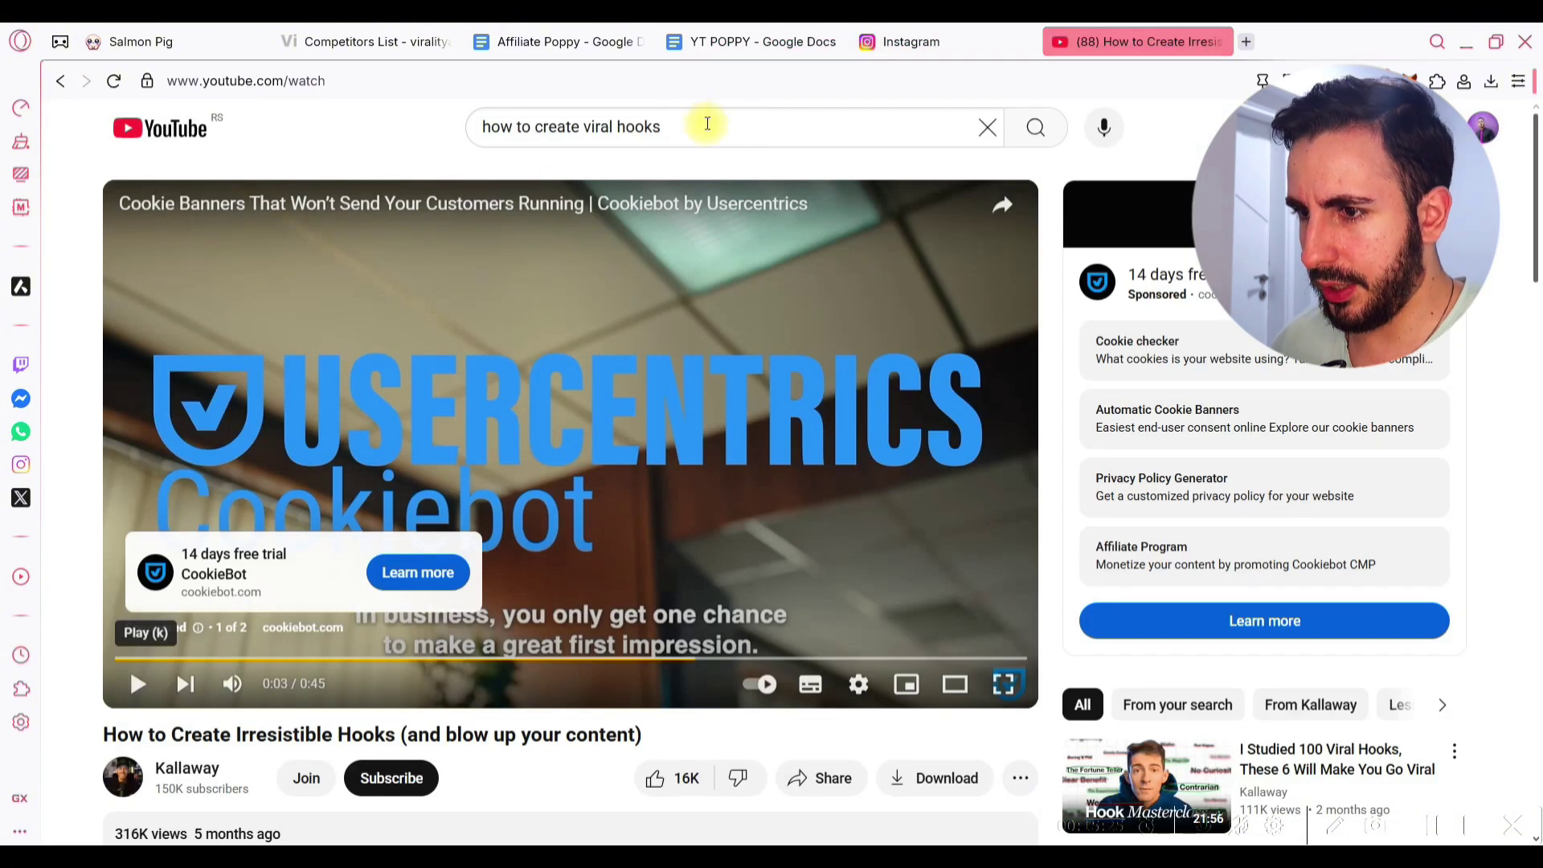
pyautogui.moveTo(706, 124); pyautogui.dragTo(486, 126)
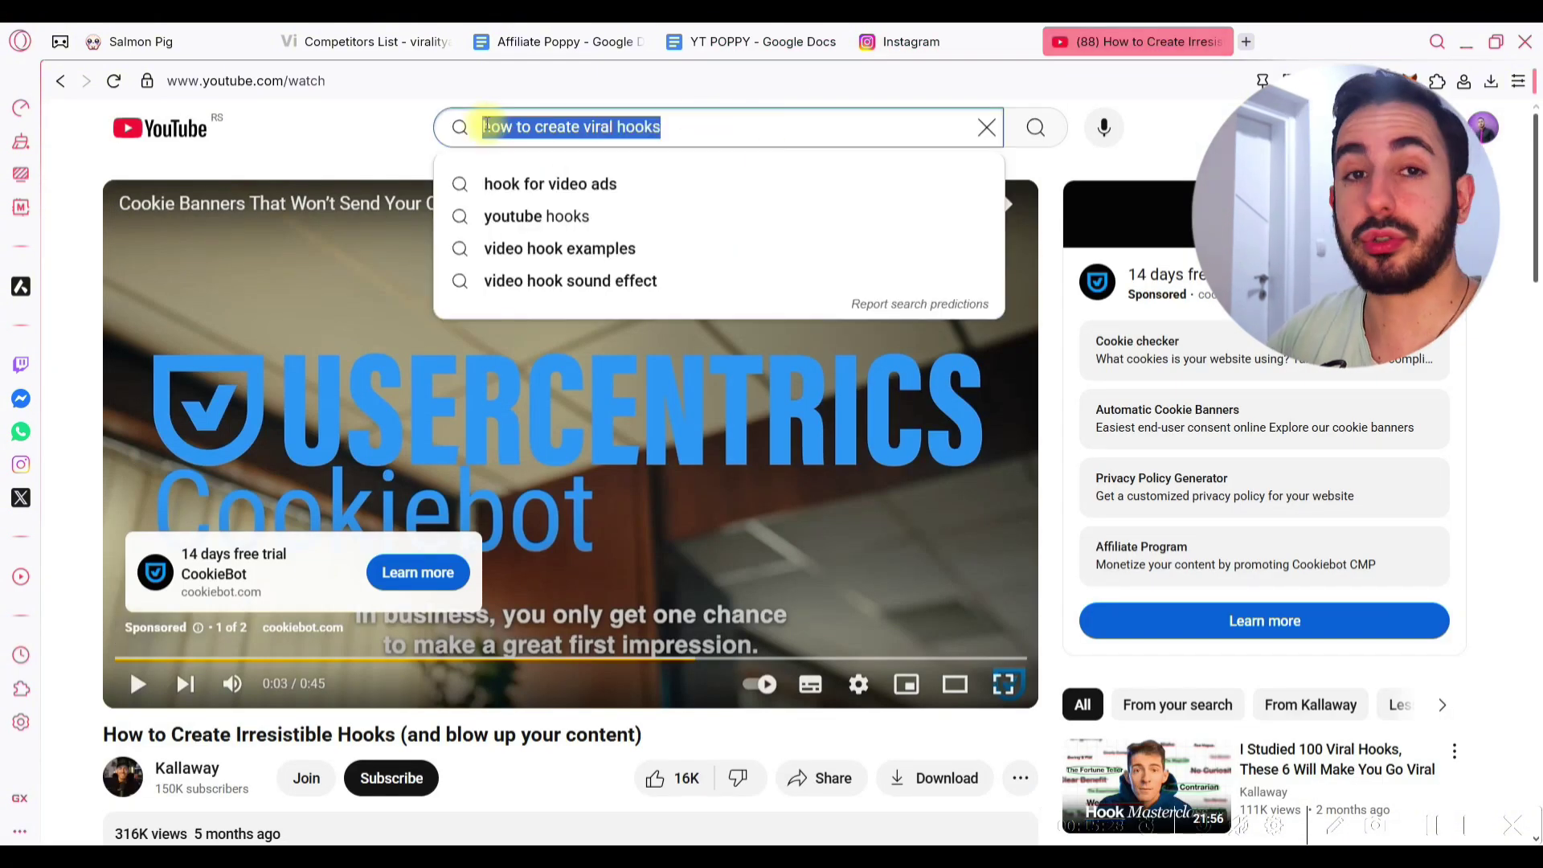
pyautogui.write('story')
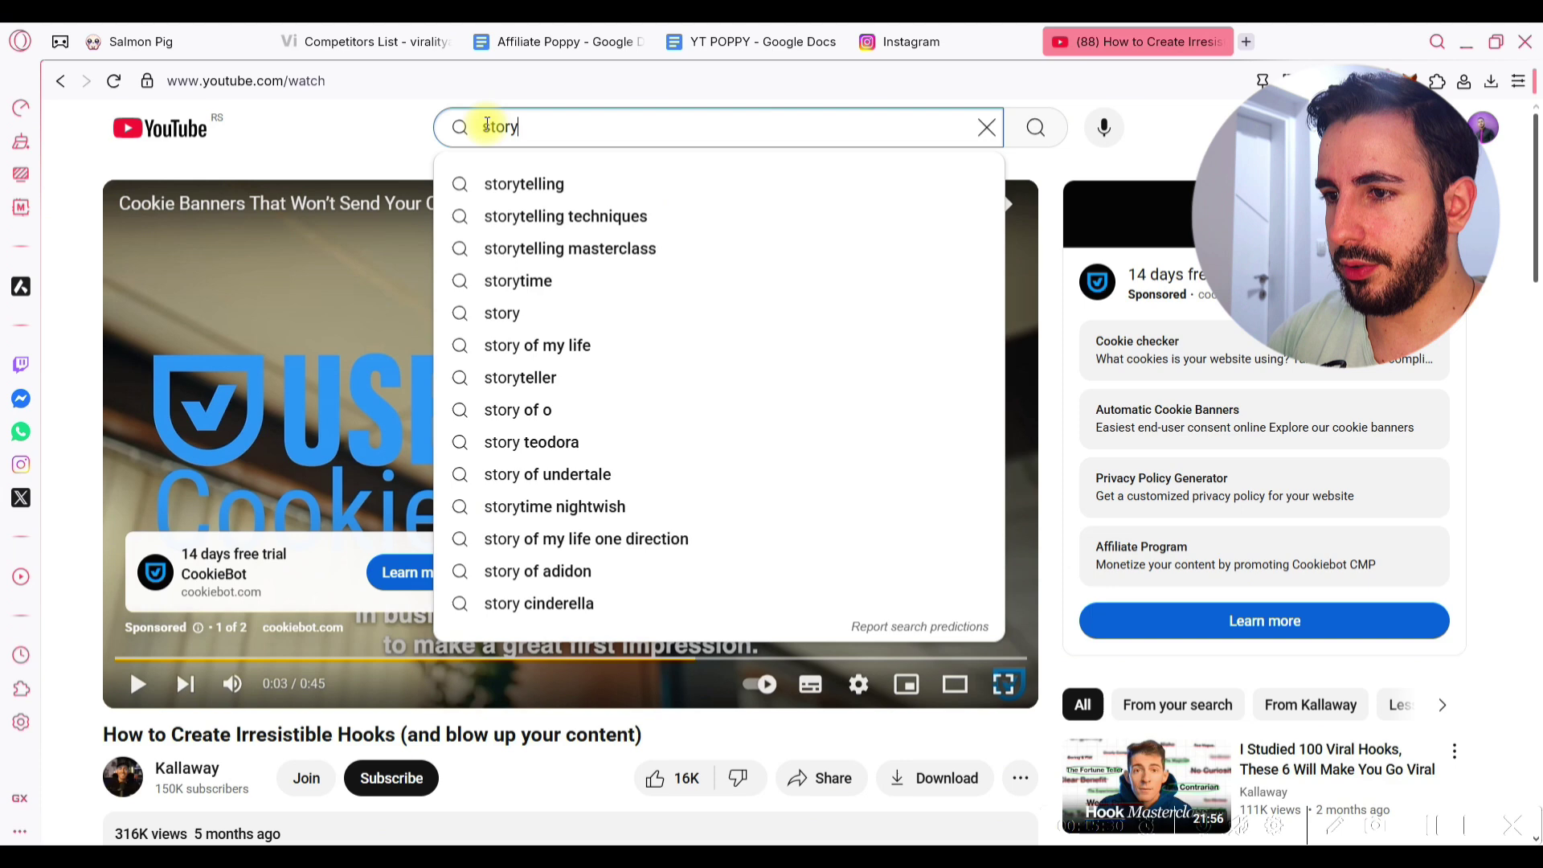
pyautogui.write('telling masterclas')
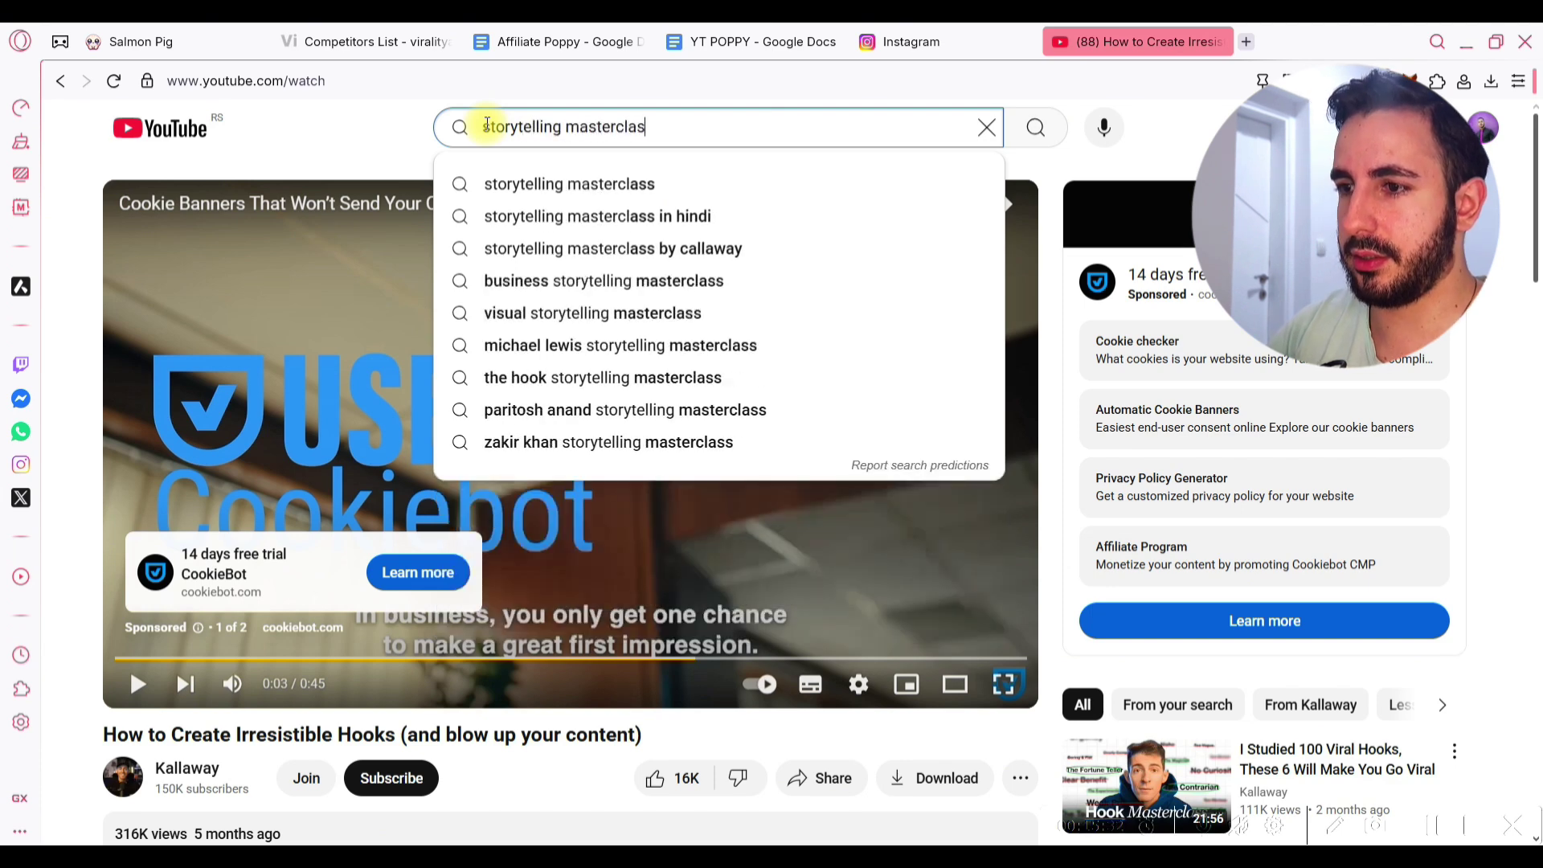
pyautogui.write('s')
pyautogui.press('Return')
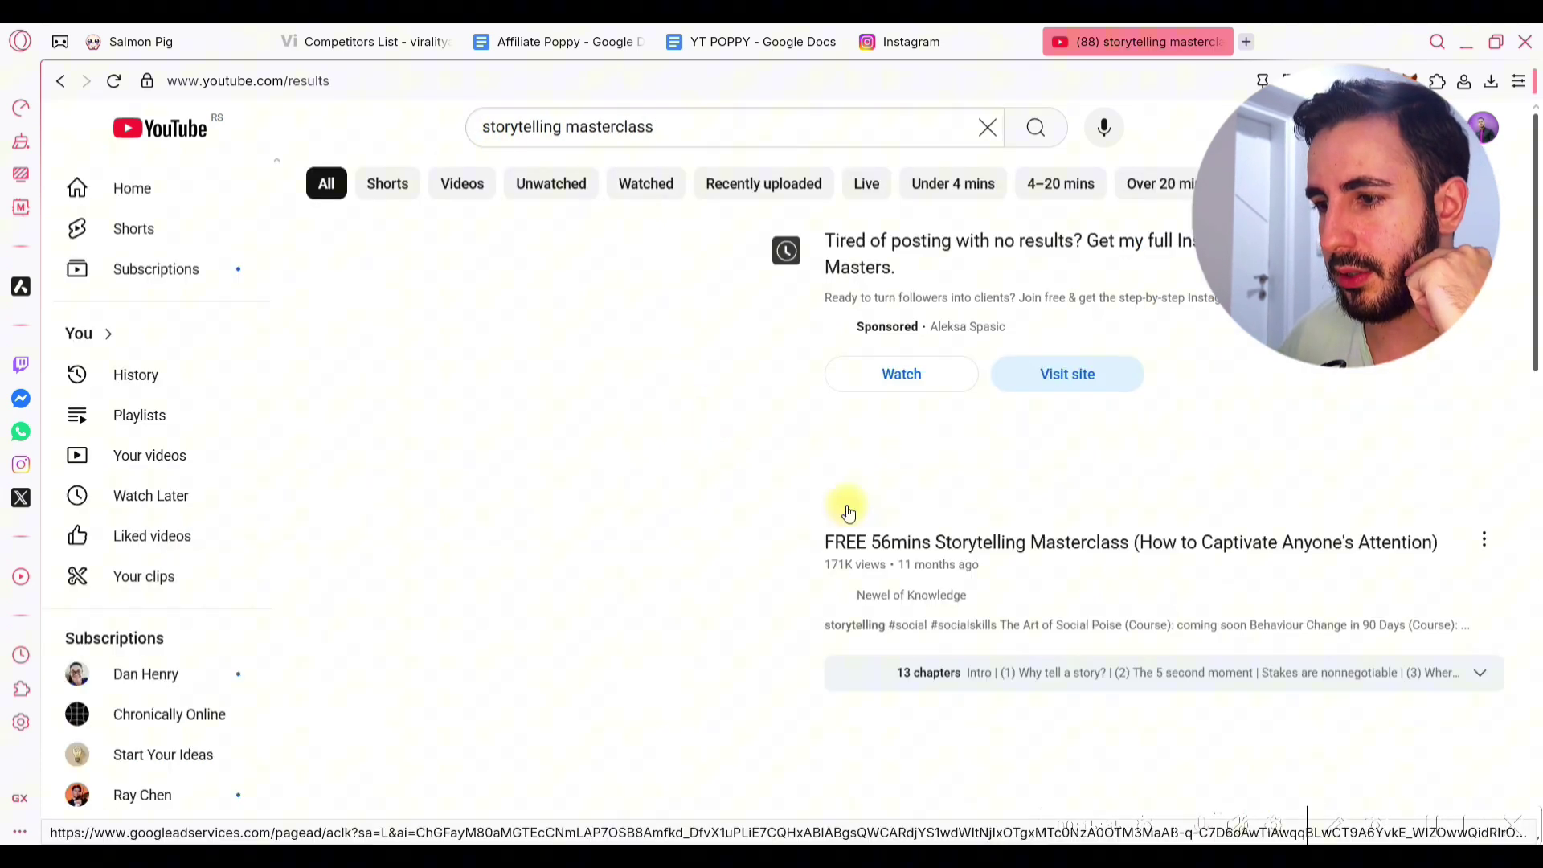
pyautogui.scroll(-2, 999, 558)
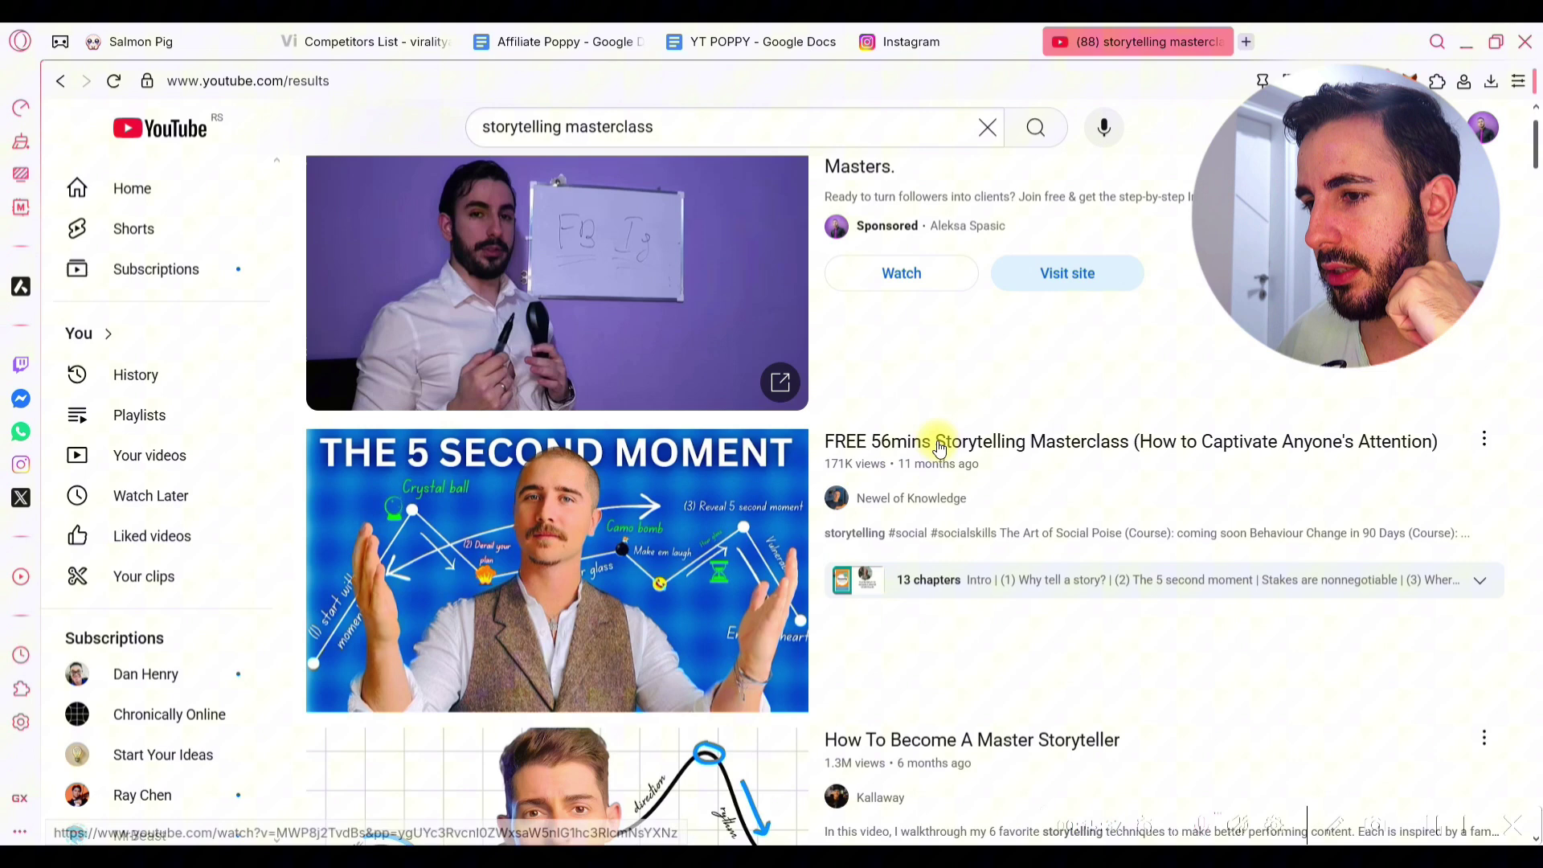
pyautogui.click(897, 445)
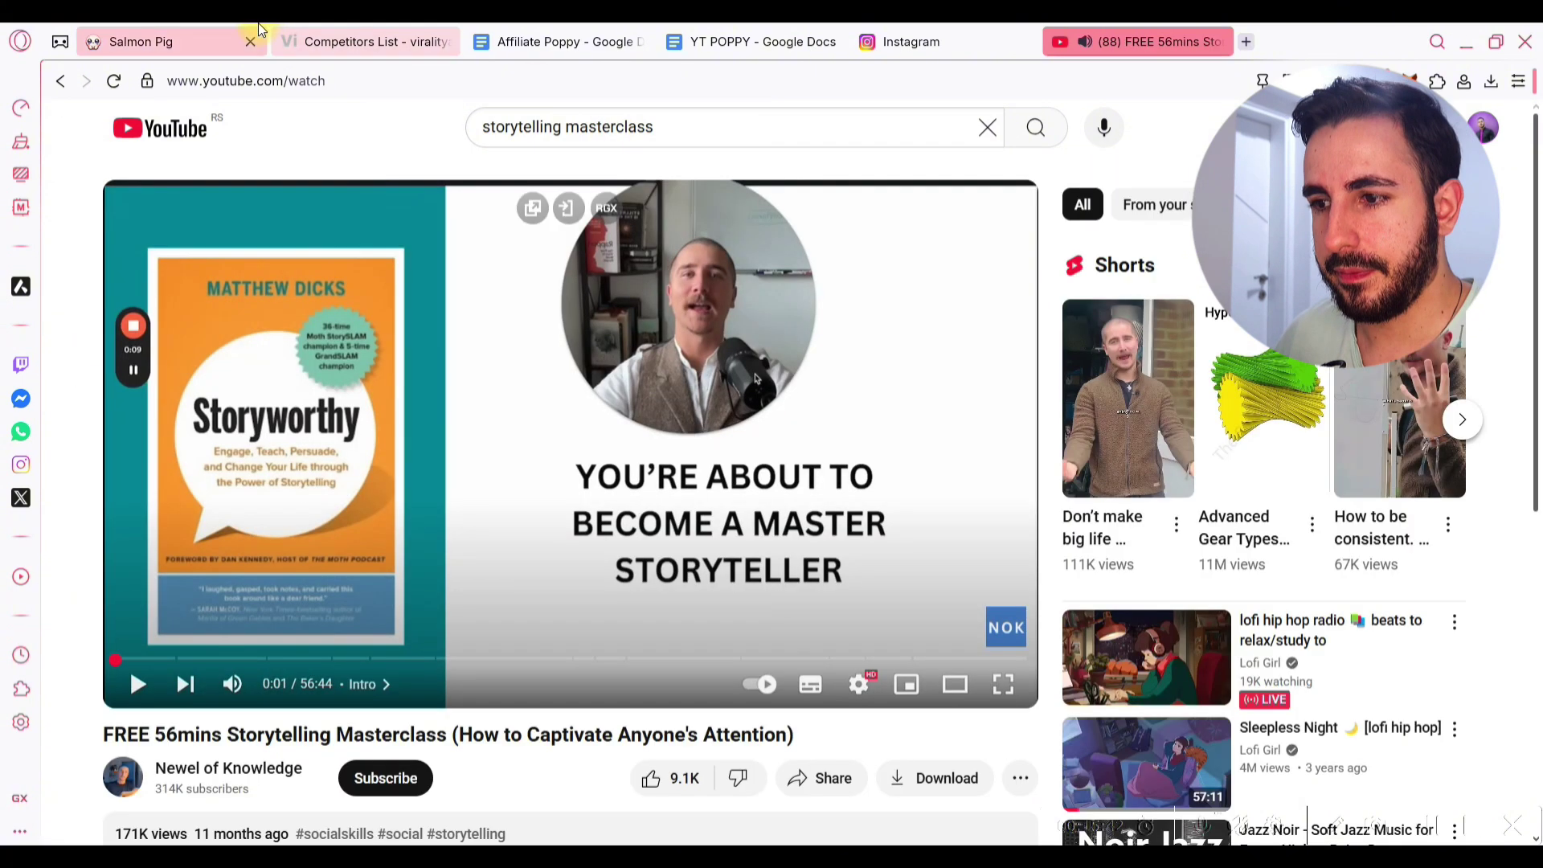
pyautogui.click(258, 36)
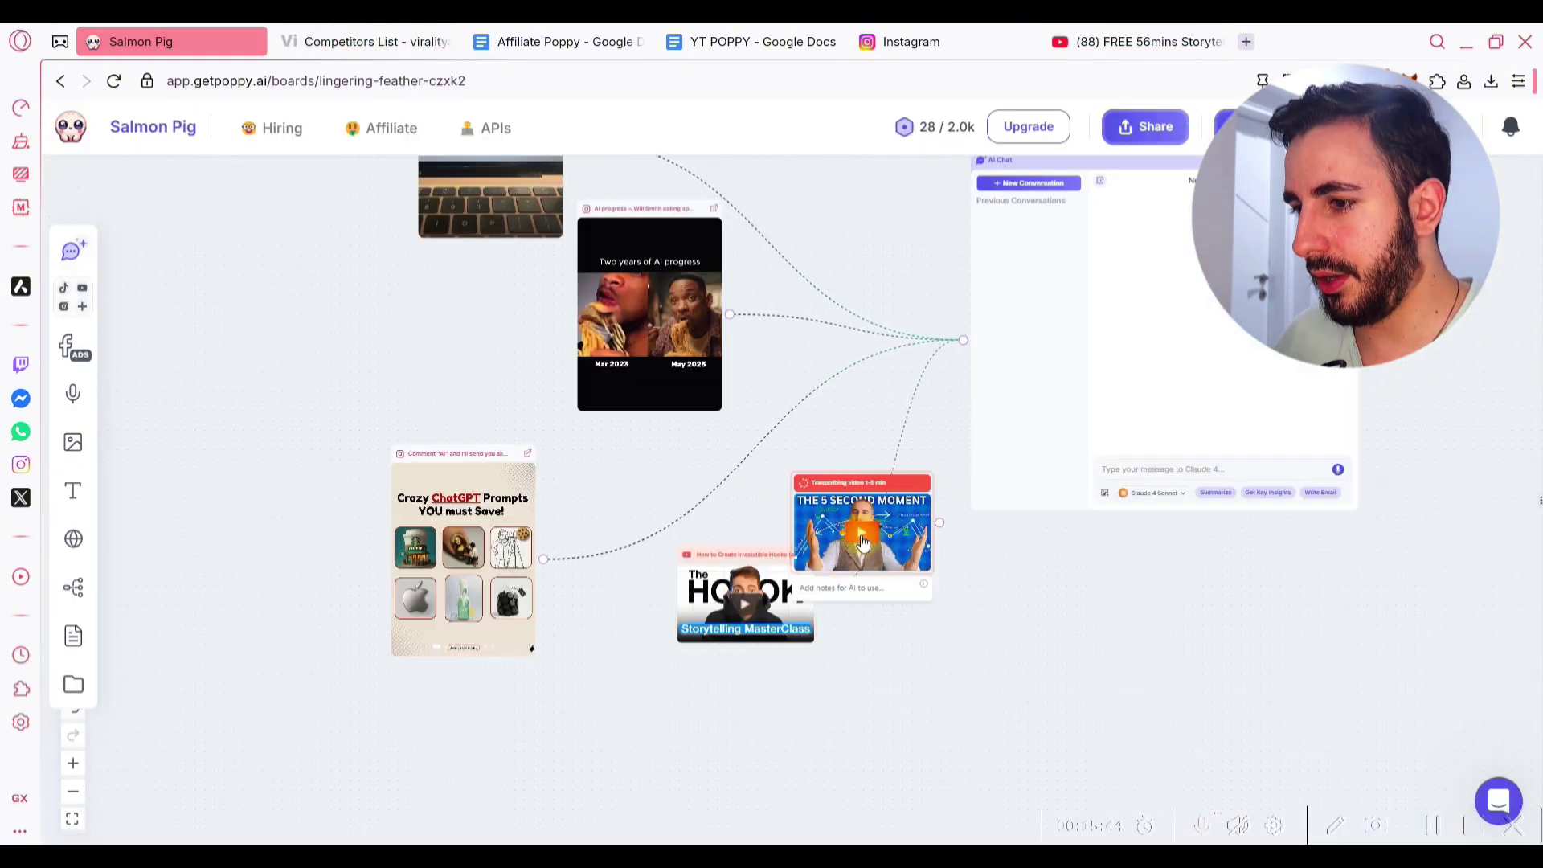
pyautogui.moveTo(937, 521); pyautogui.dragTo(962, 354)
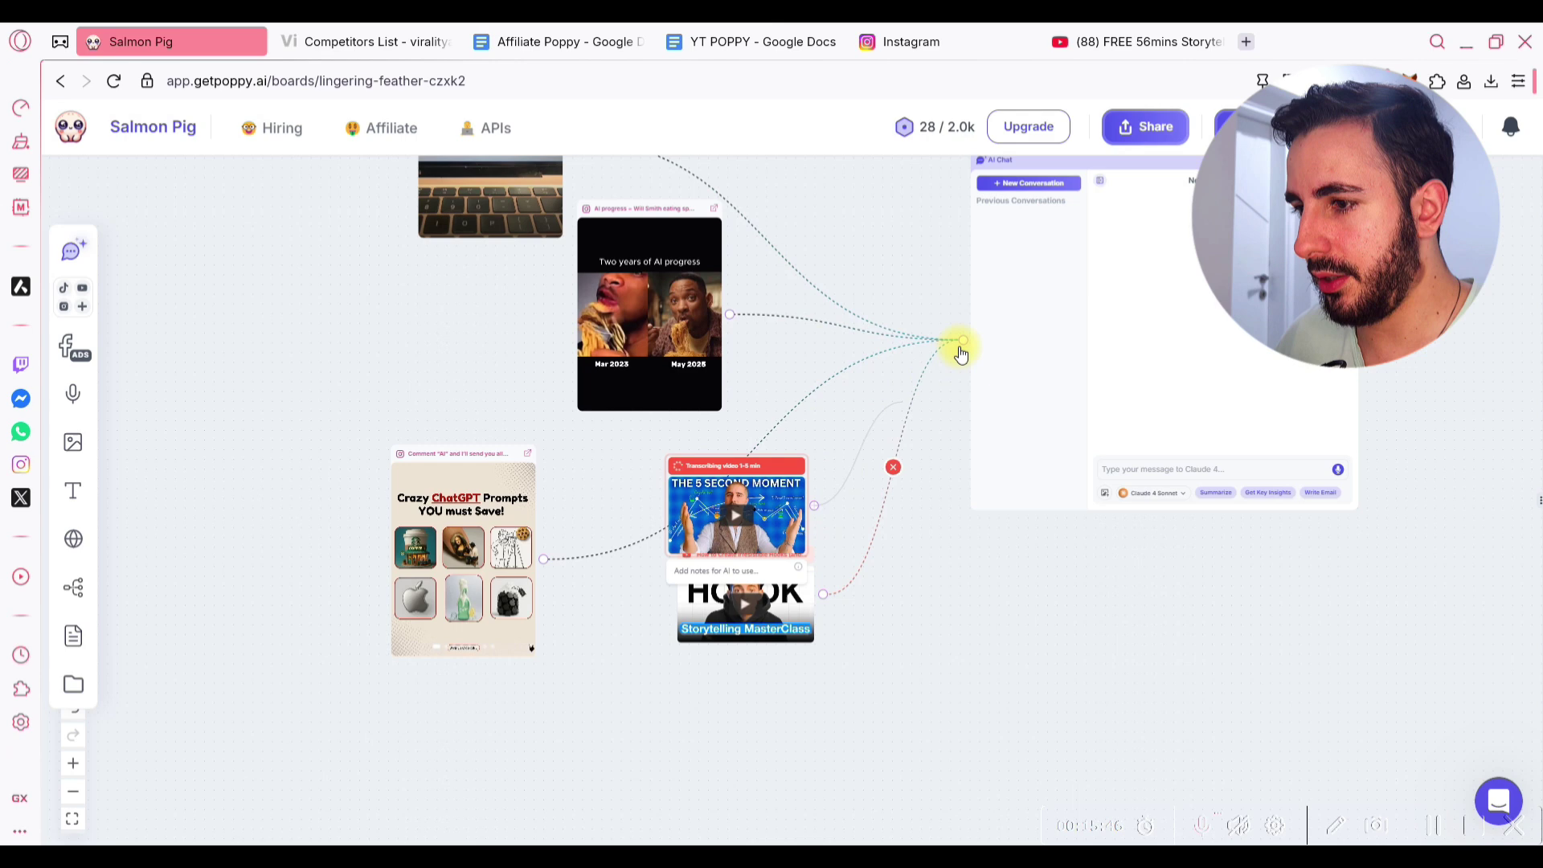
pyautogui.scroll(2, 773, 695)
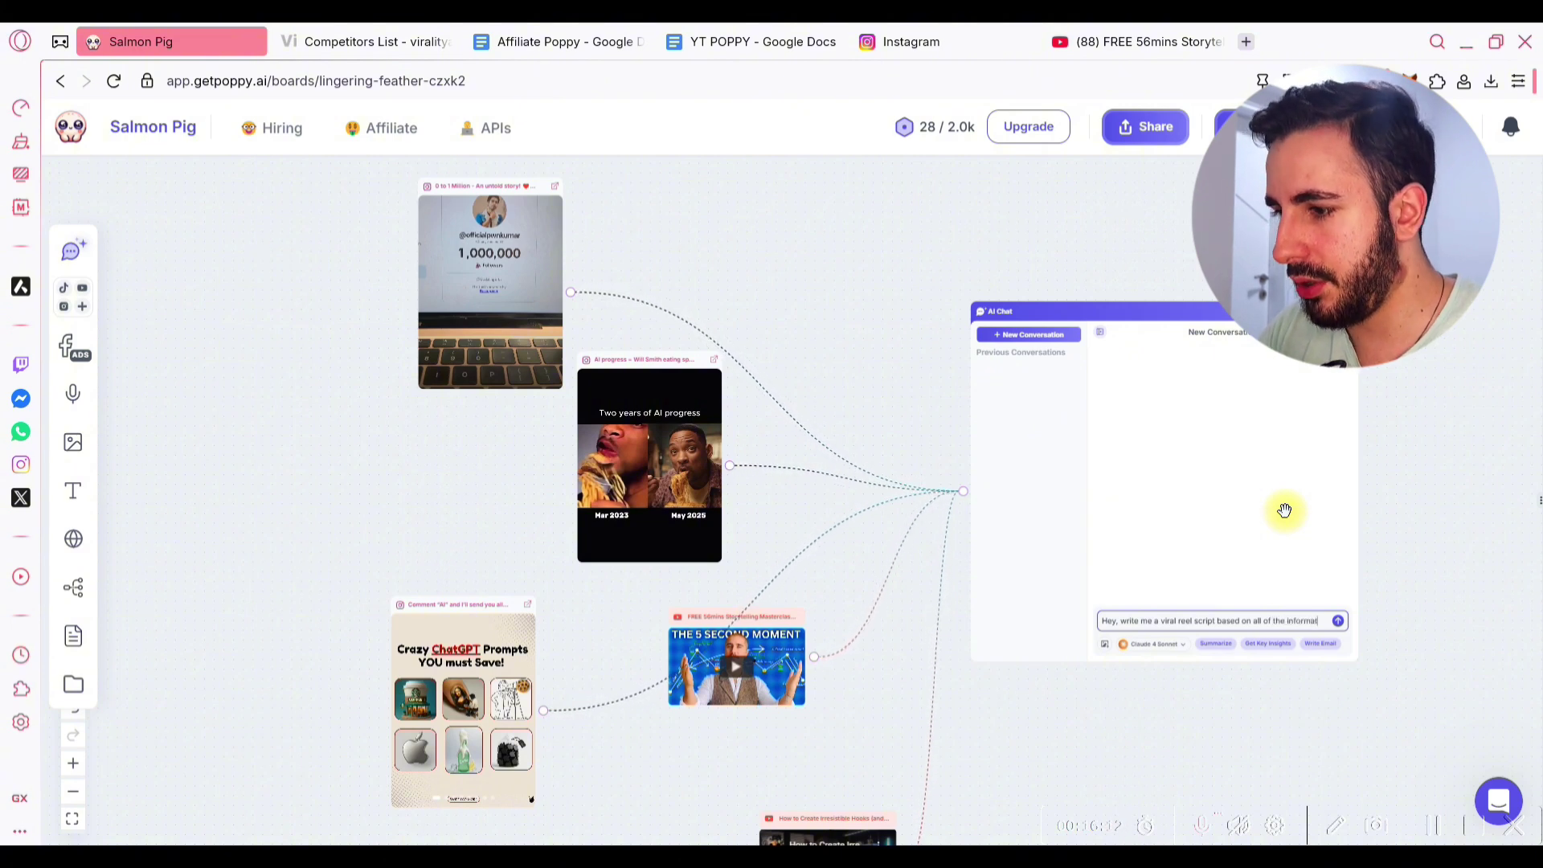
# - Send AI Chat the request for a viral reel script about Poppy AI
pyautogui.write('ion you got here. I want to talk about Poppy AI in it.')
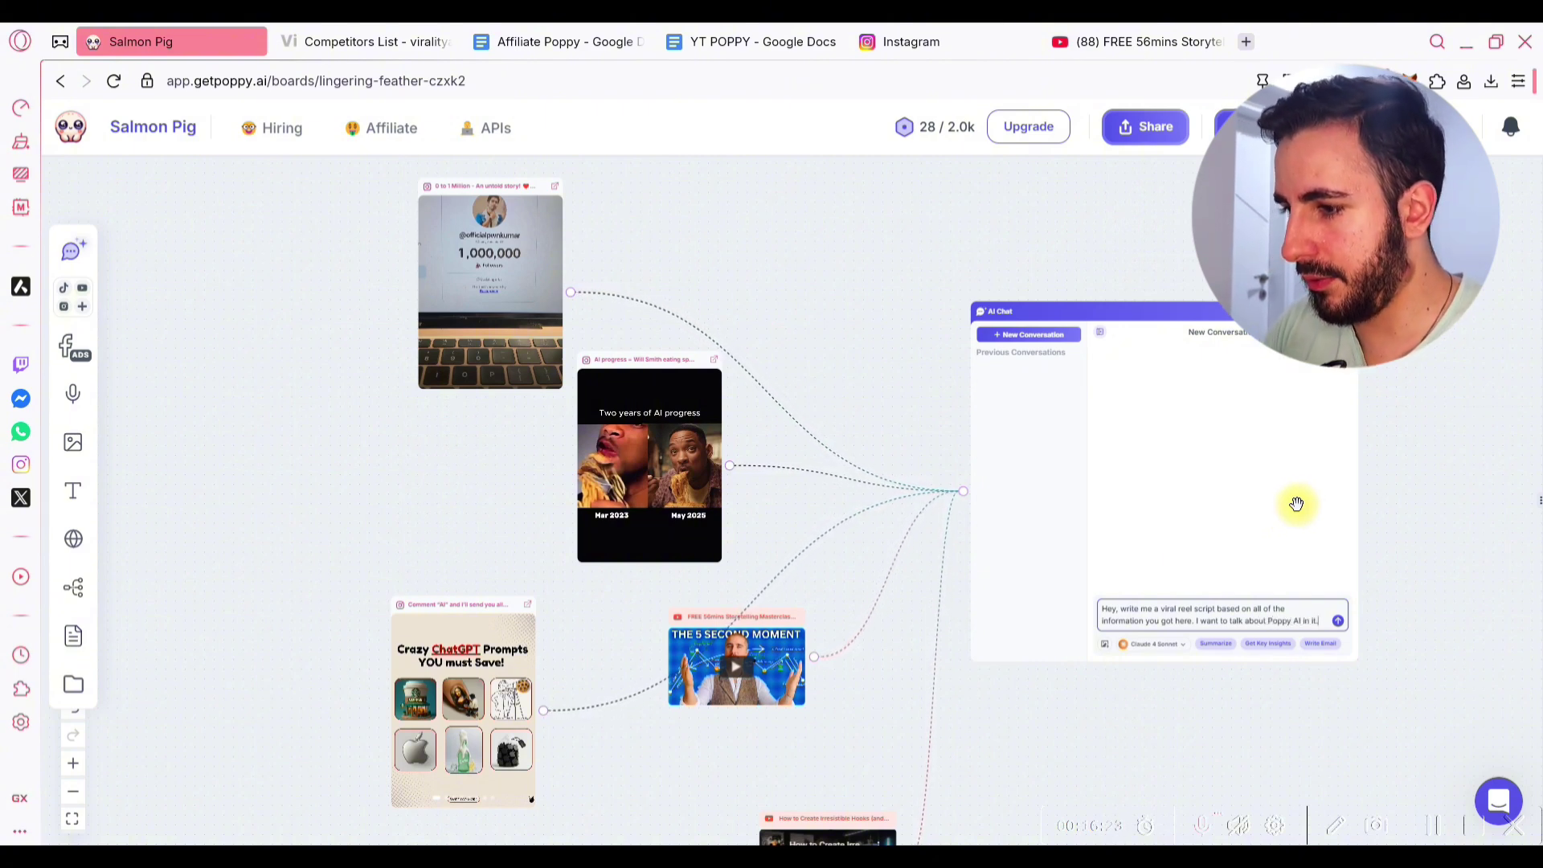
pyautogui.press('Return')
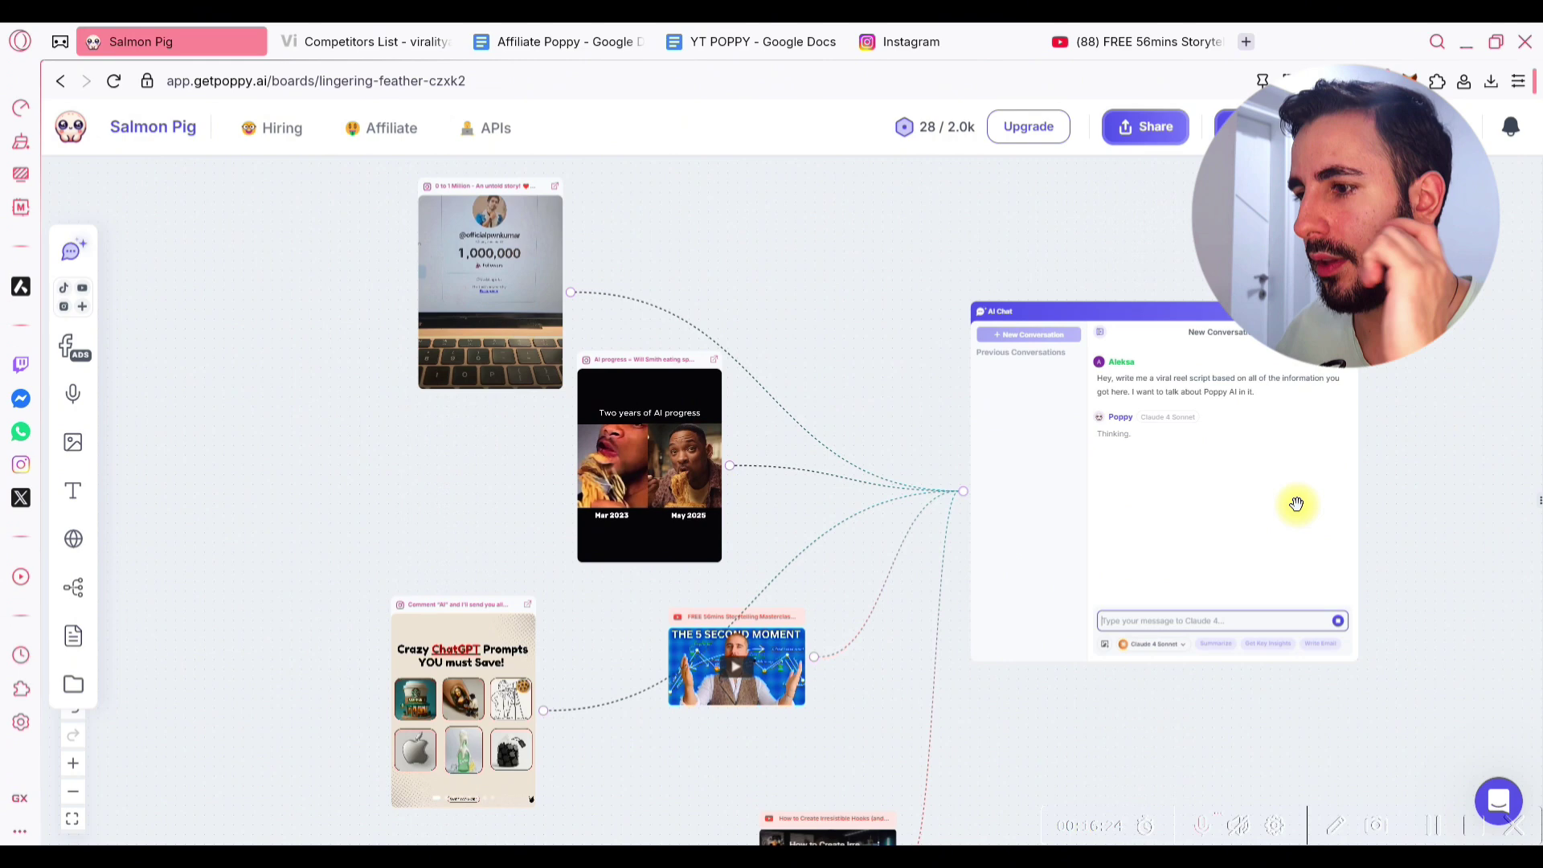
pyautogui.moveTo(833, 348); pyautogui.dragTo(631, 240)
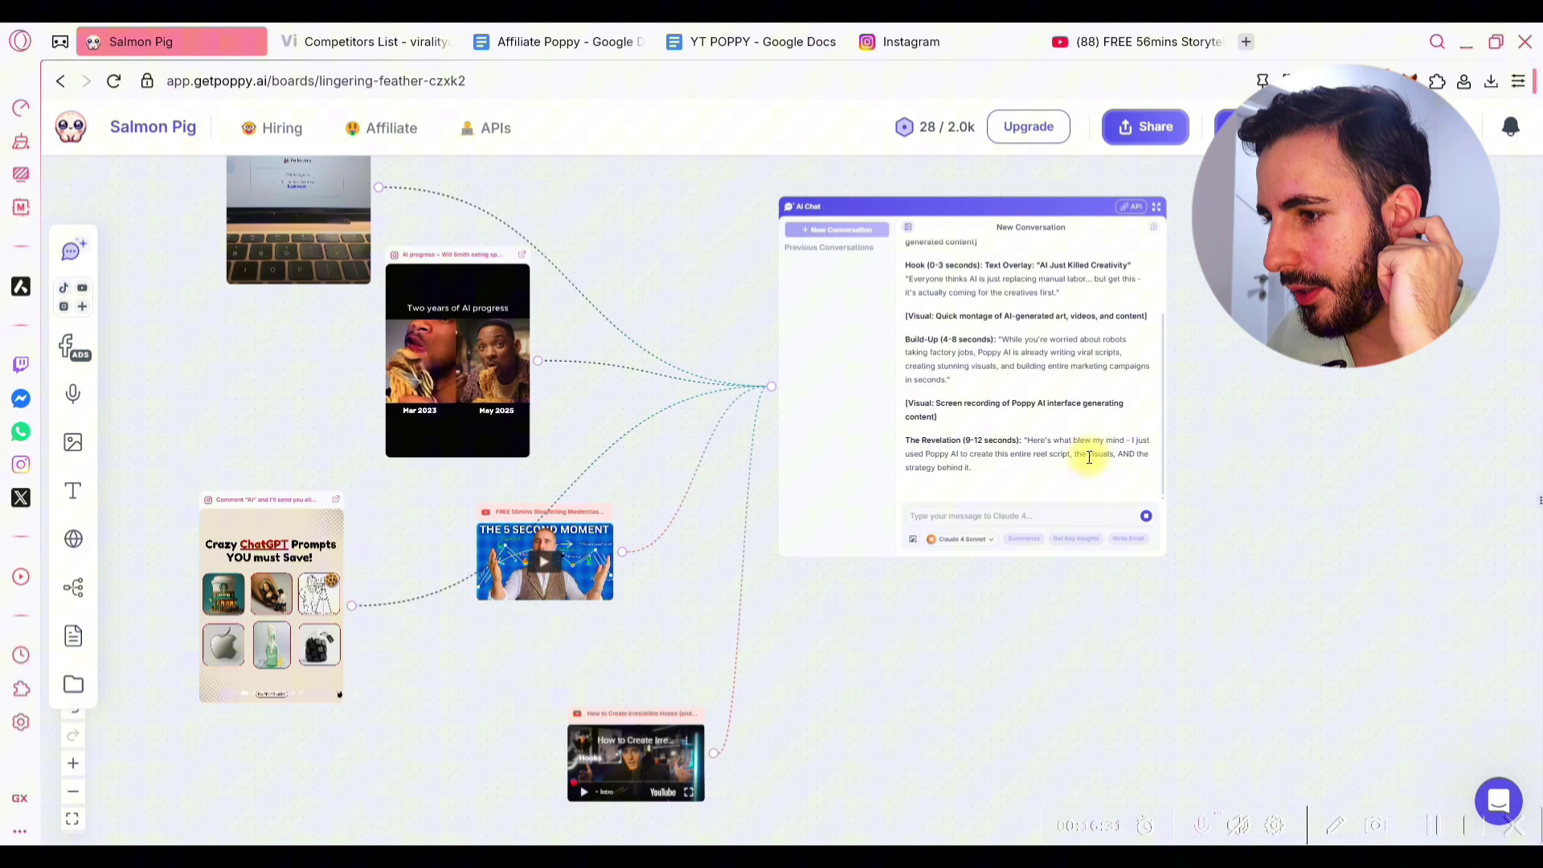
pyautogui.scroll(10, 1089, 457)
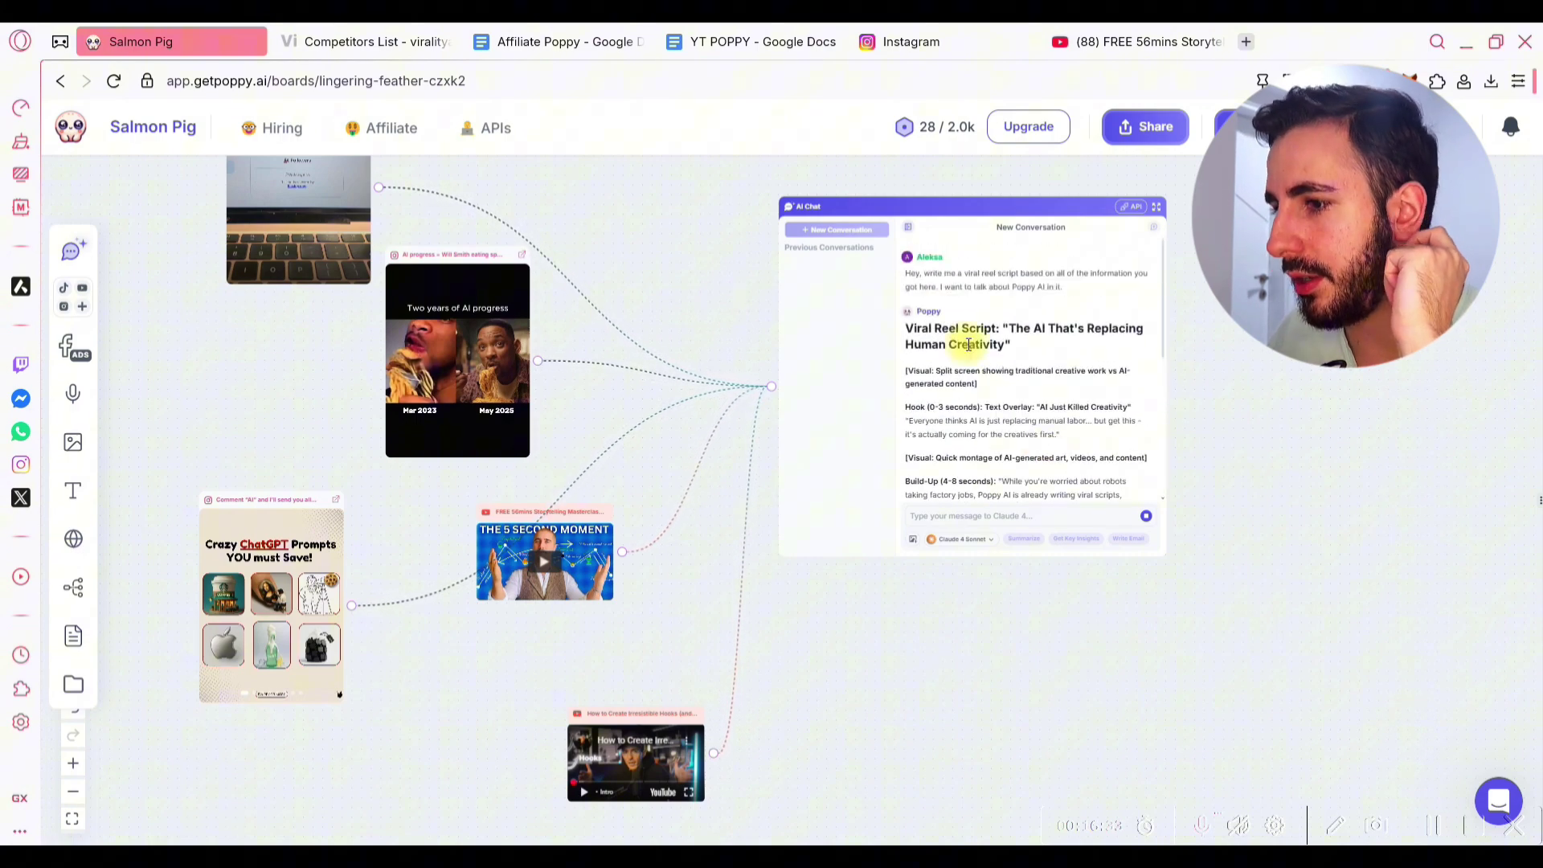
pyautogui.click(72, 763)
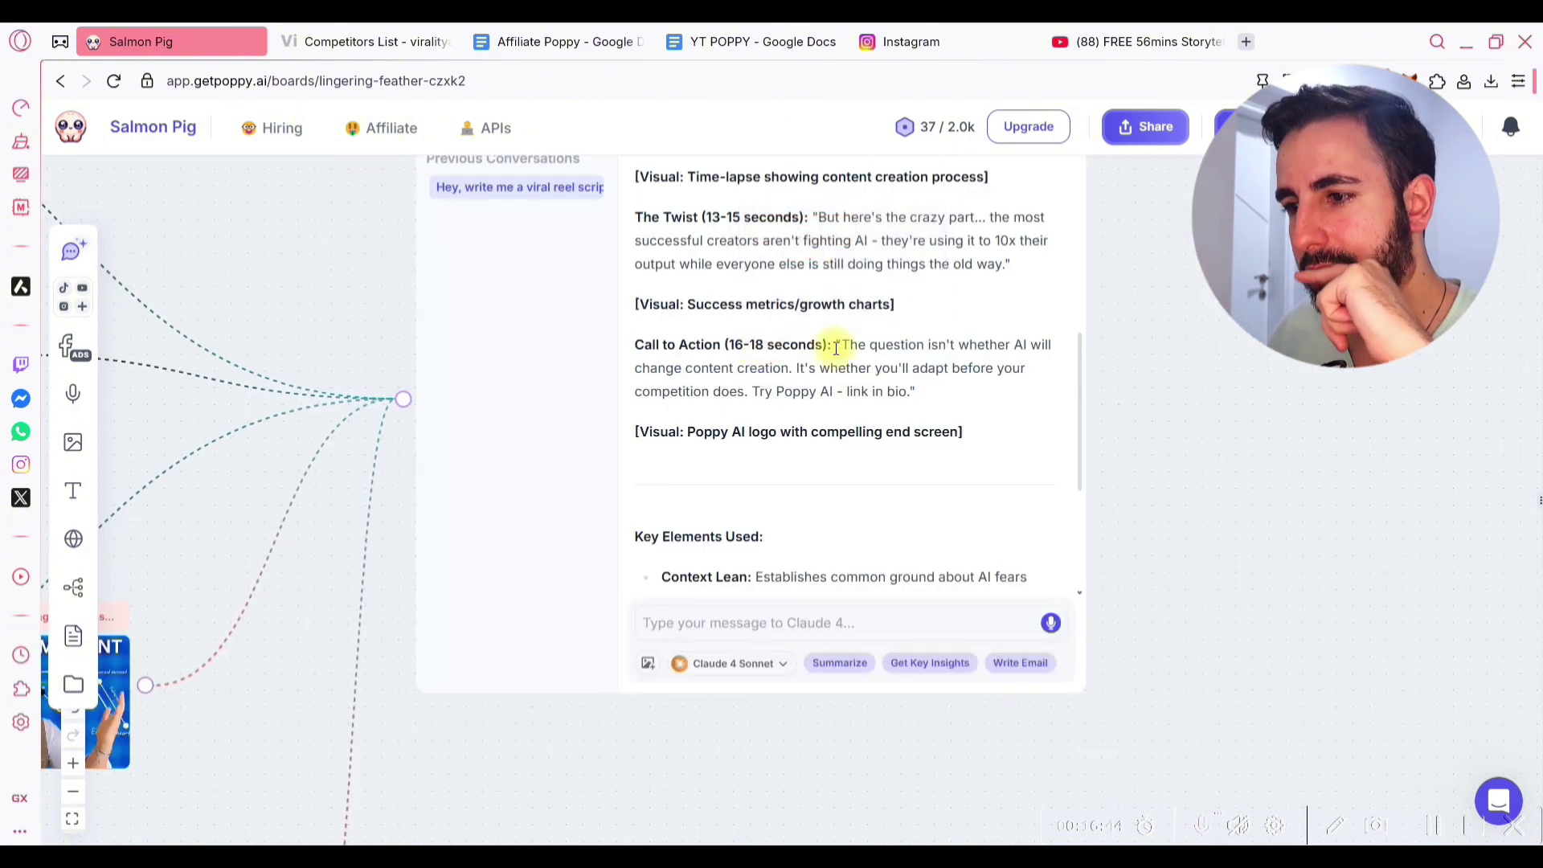
pyautogui.scroll(-1, 994, 463)
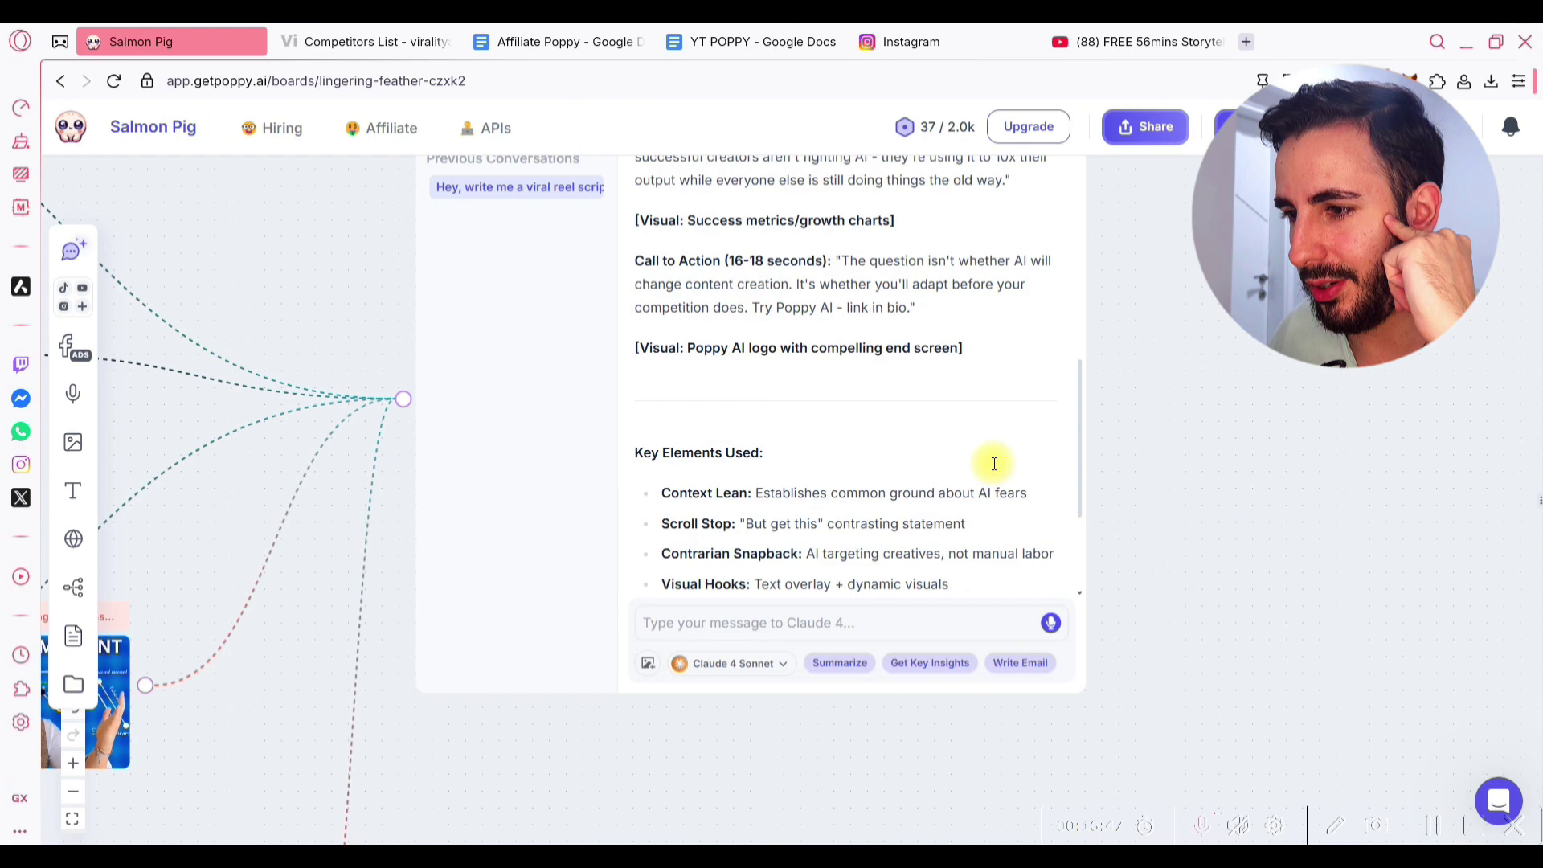
pyautogui.scroll(3, 995, 464)
pyautogui.scroll(-4, 951, 434)
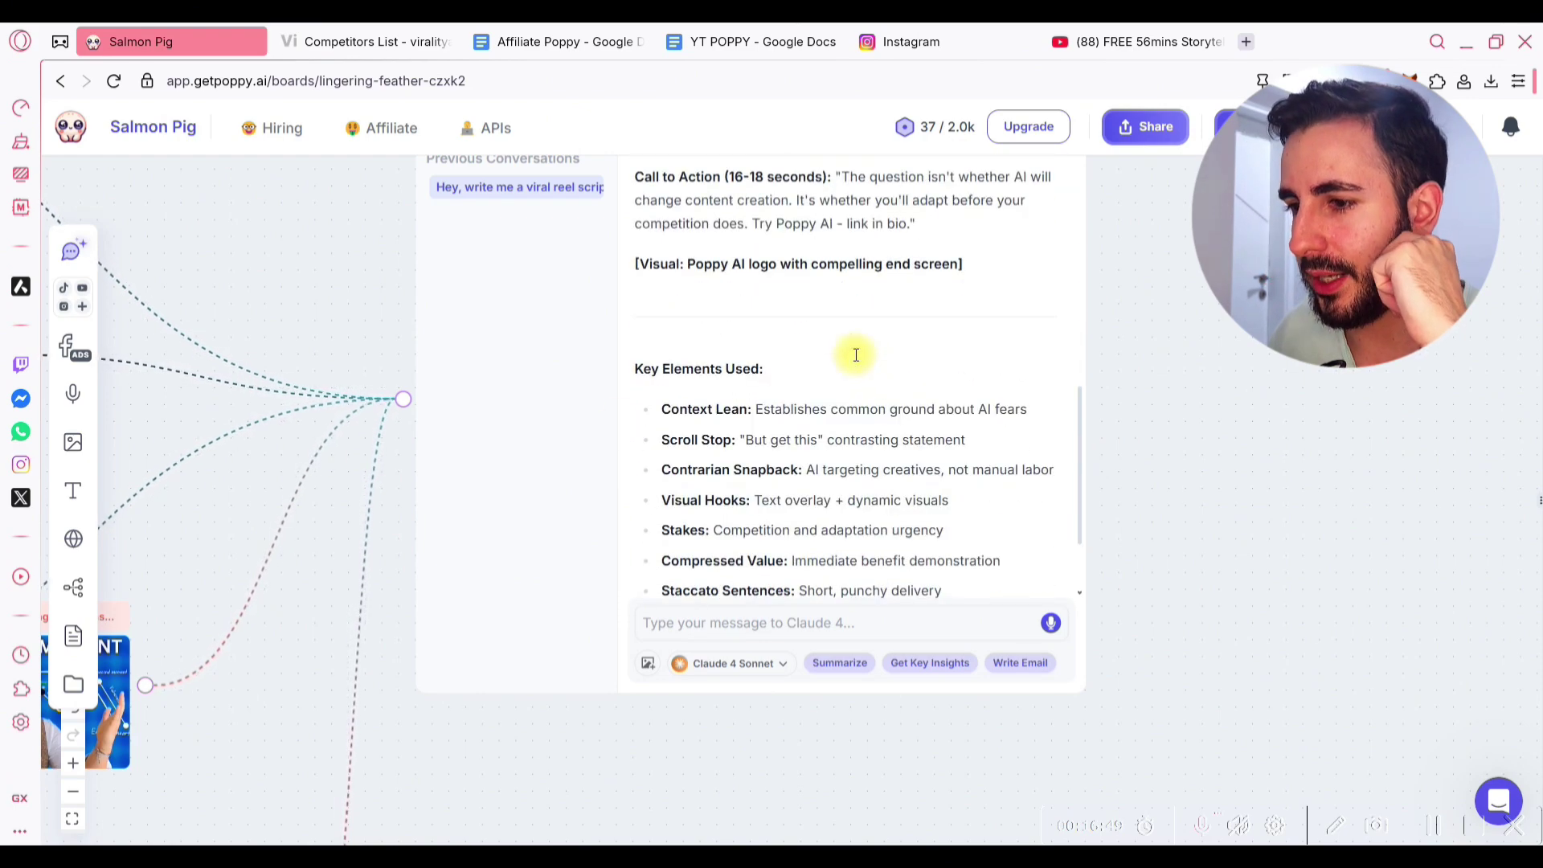
pyautogui.scroll(3, 876, 386)
pyautogui.moveTo(296, 262); pyautogui.dragTo(1024, 754)
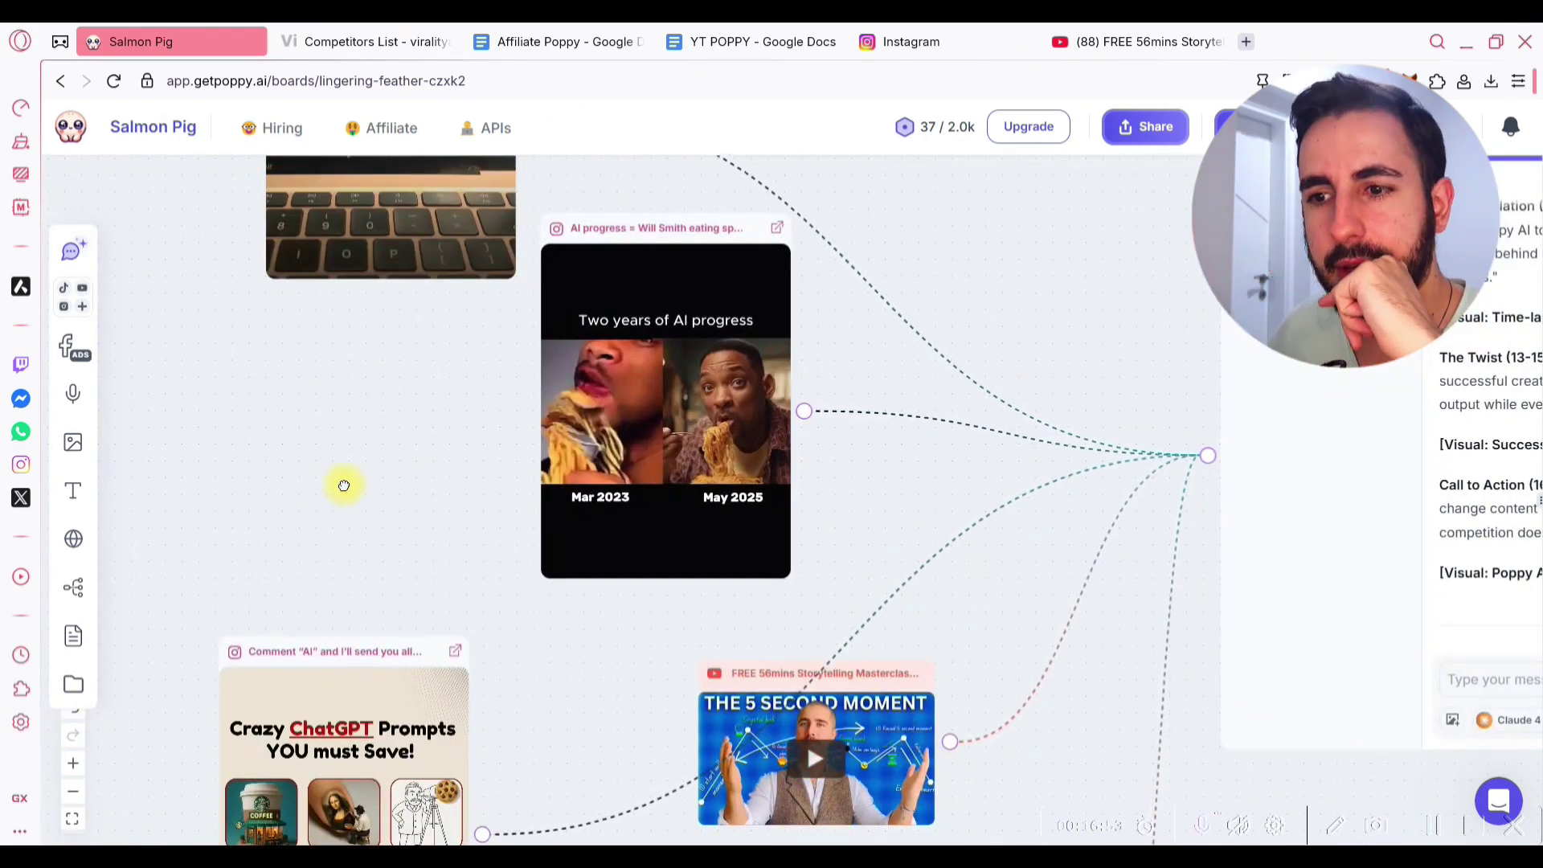
pyautogui.moveTo(341, 482); pyautogui.dragTo(478, 224)
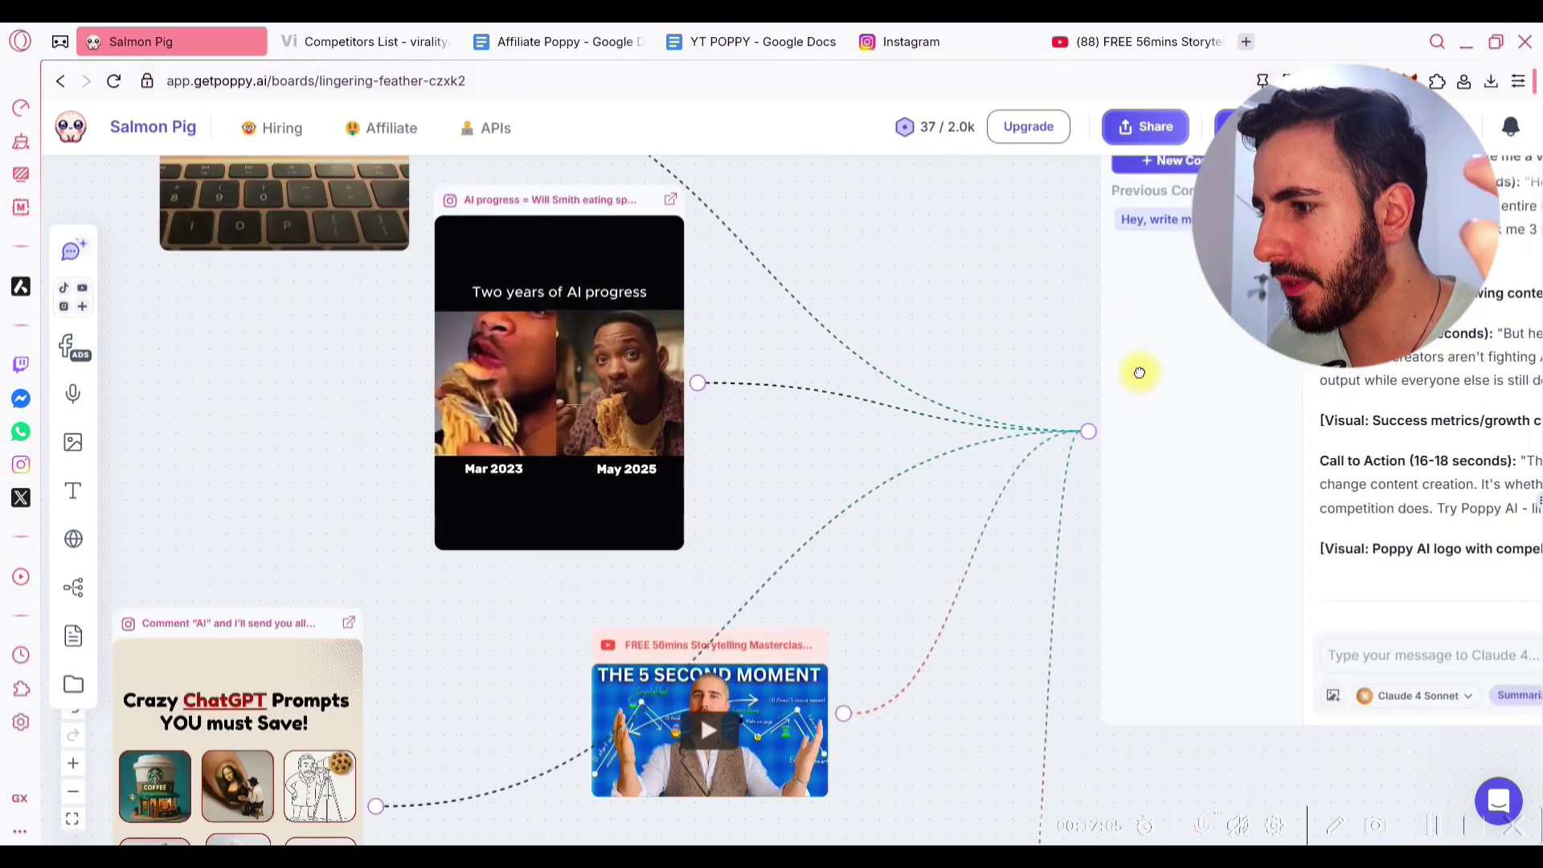
# - Load alexxmarketing.com, paste its link onto the board, and place the Insta Masters node near the top
pyautogui.click(1247, 42)
pyautogui.write('ale')
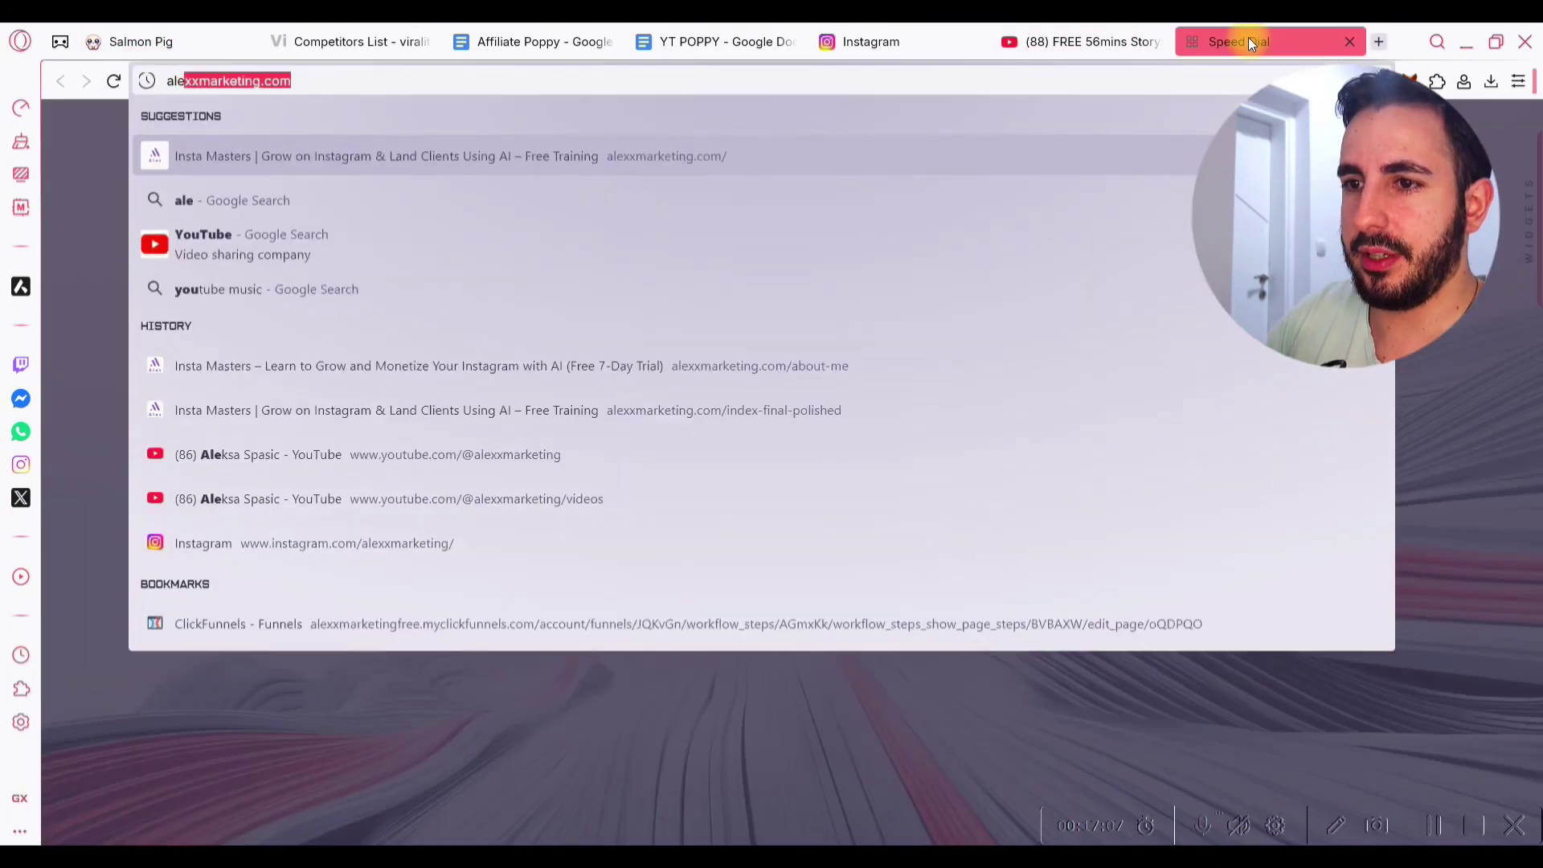
pyautogui.press('Return')
pyautogui.hotkey('ctrl', 'Tab')
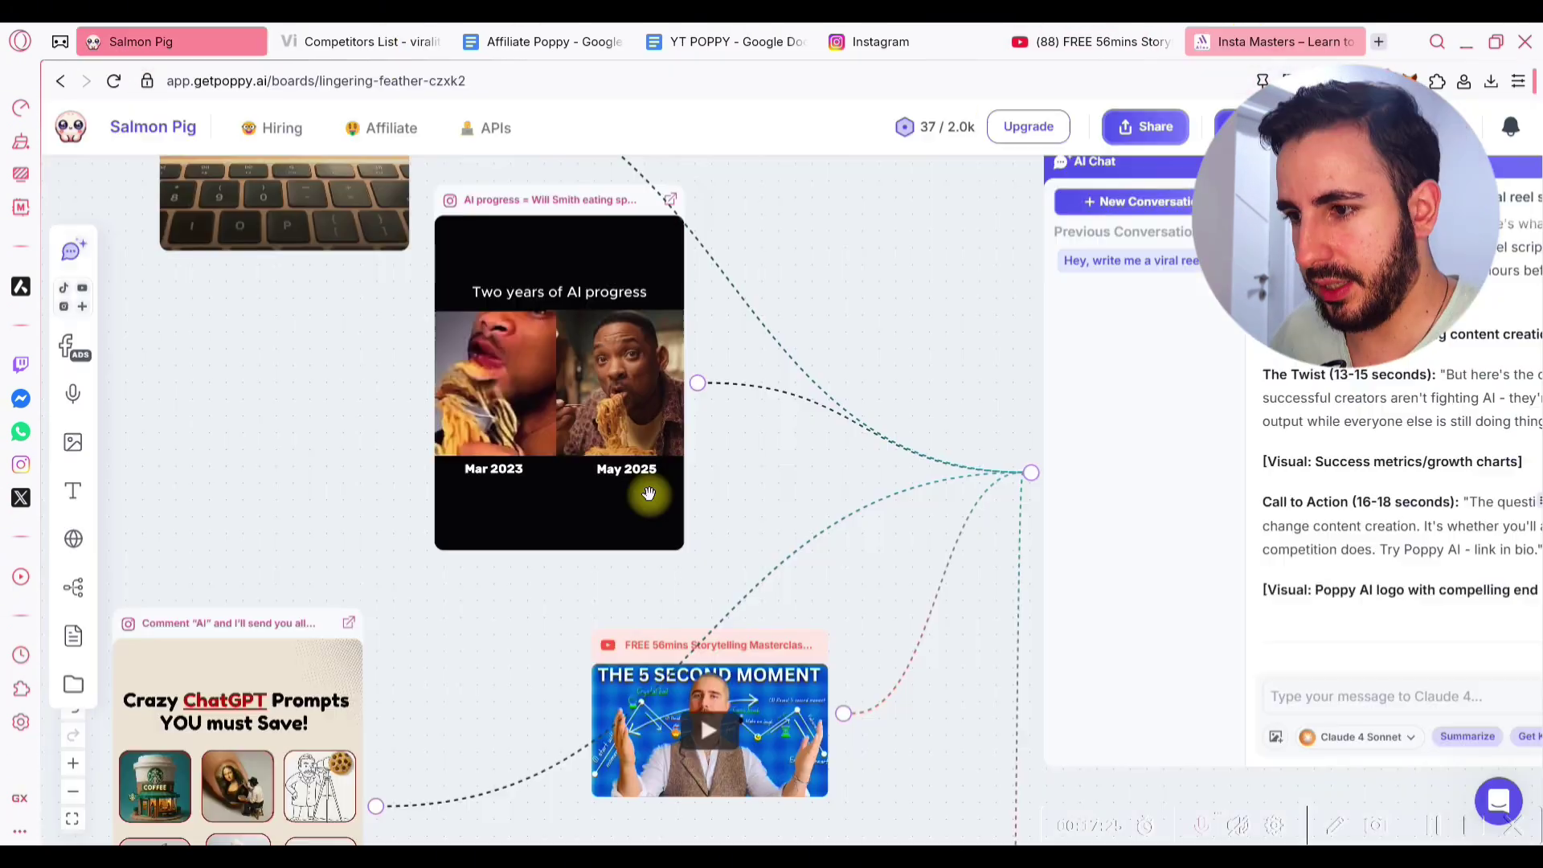
pyautogui.hotkey('ctrl', 'v')
pyautogui.scroll(-3, 852, 502)
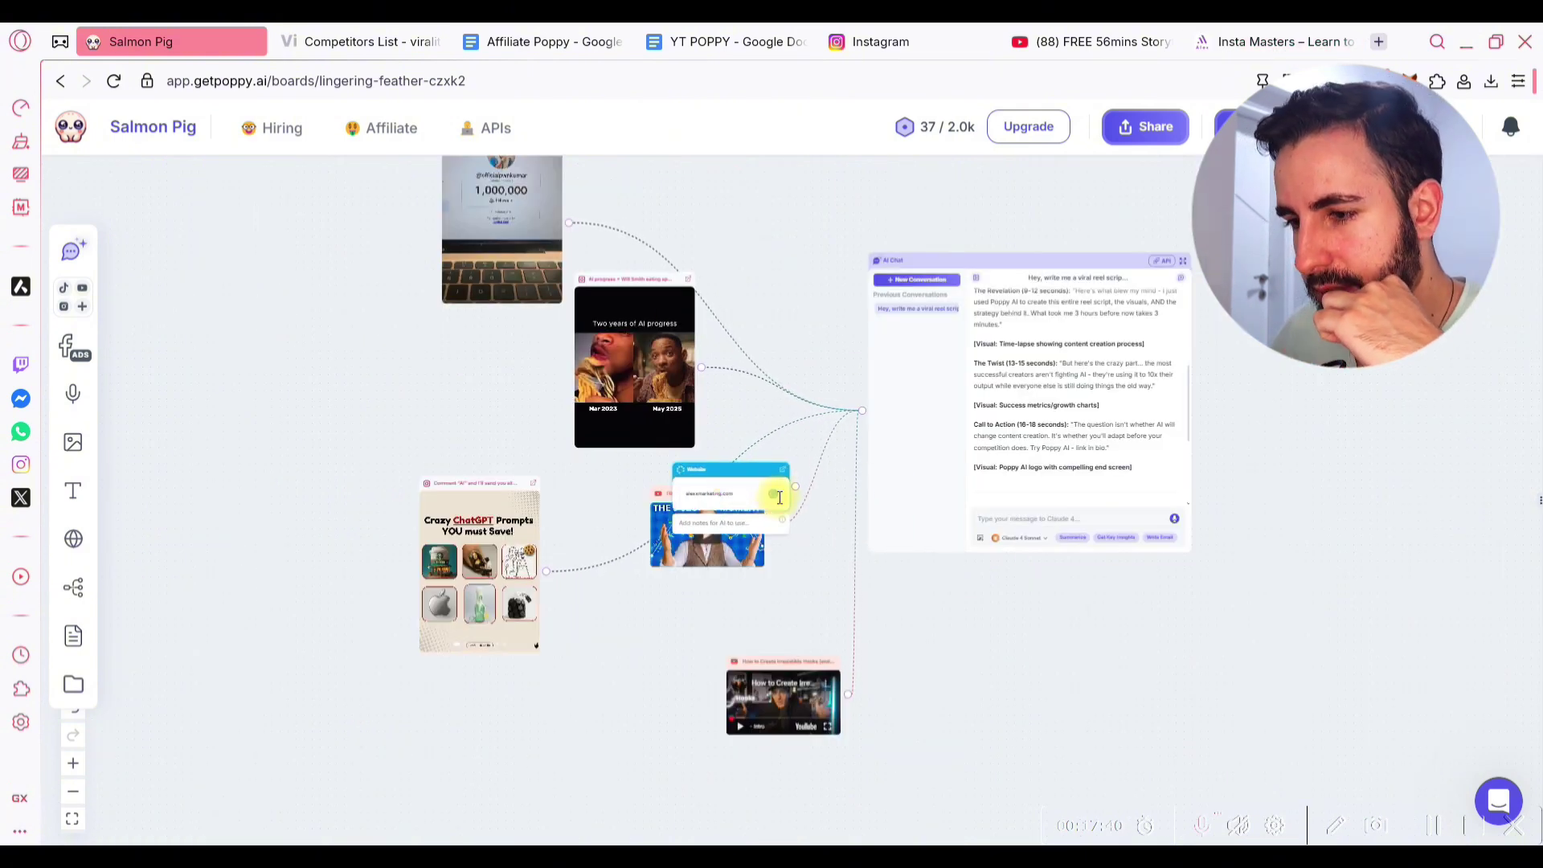
pyautogui.moveTo(761, 511); pyautogui.dragTo(805, 320)
pyautogui.scroll(2, 806, 320)
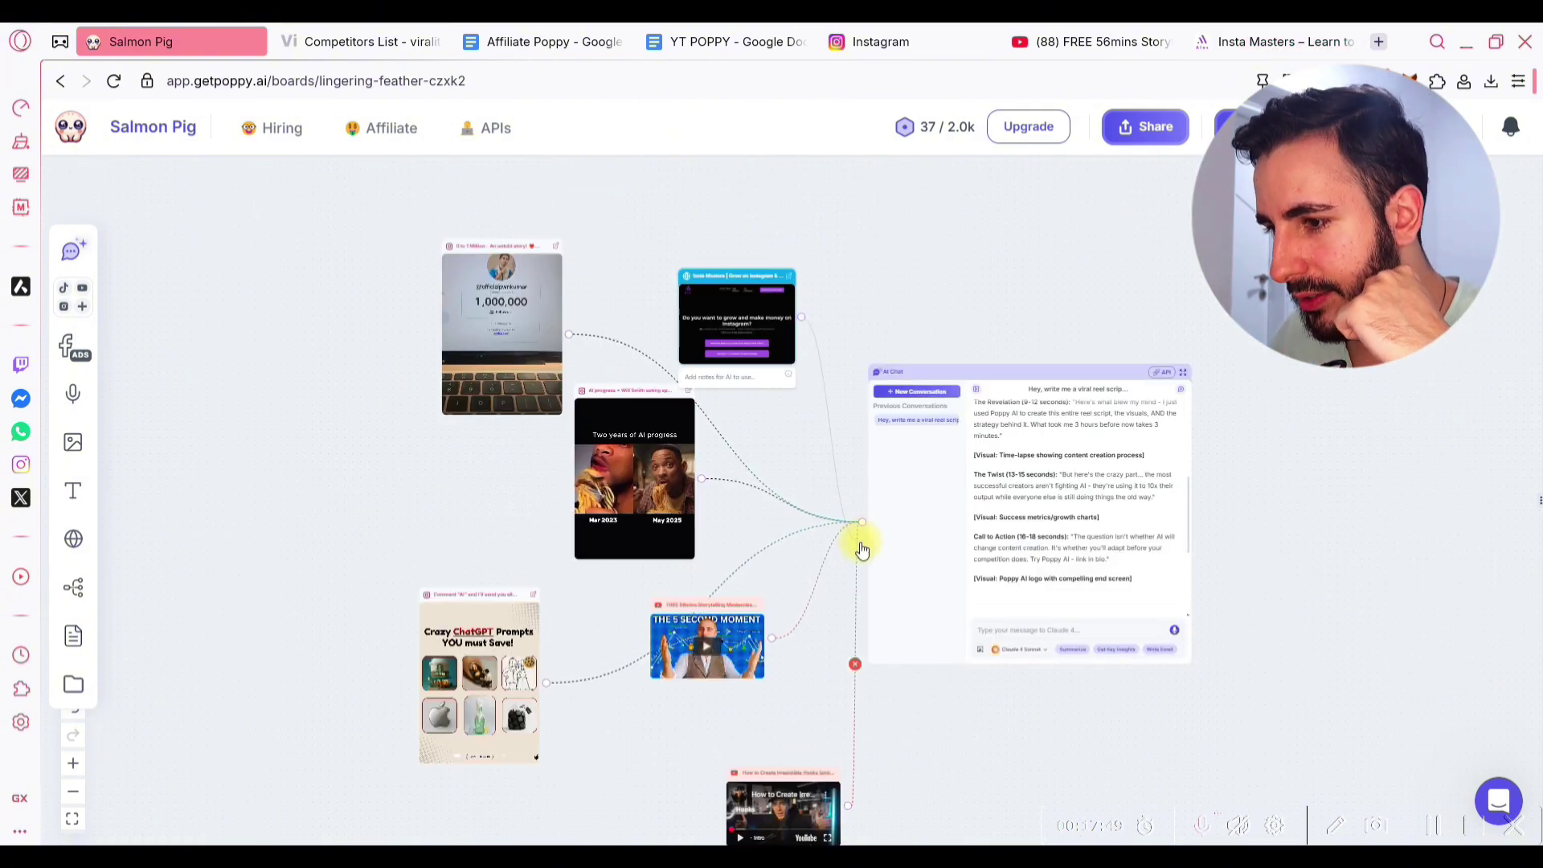
pyautogui.moveTo(740, 270); pyautogui.dragTo(714, 219)
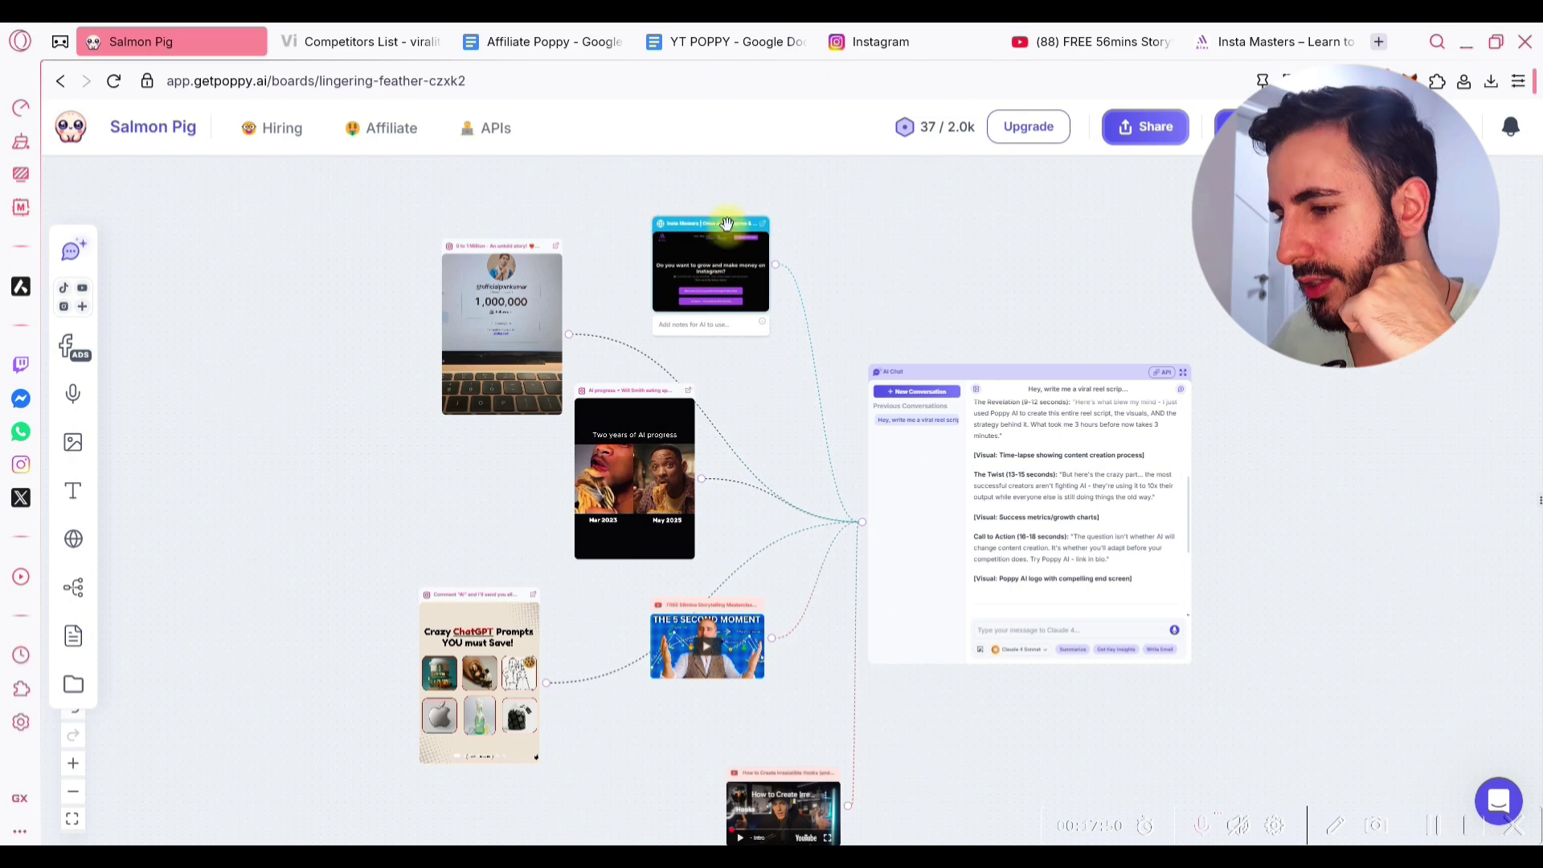
pyautogui.click(1049, 631)
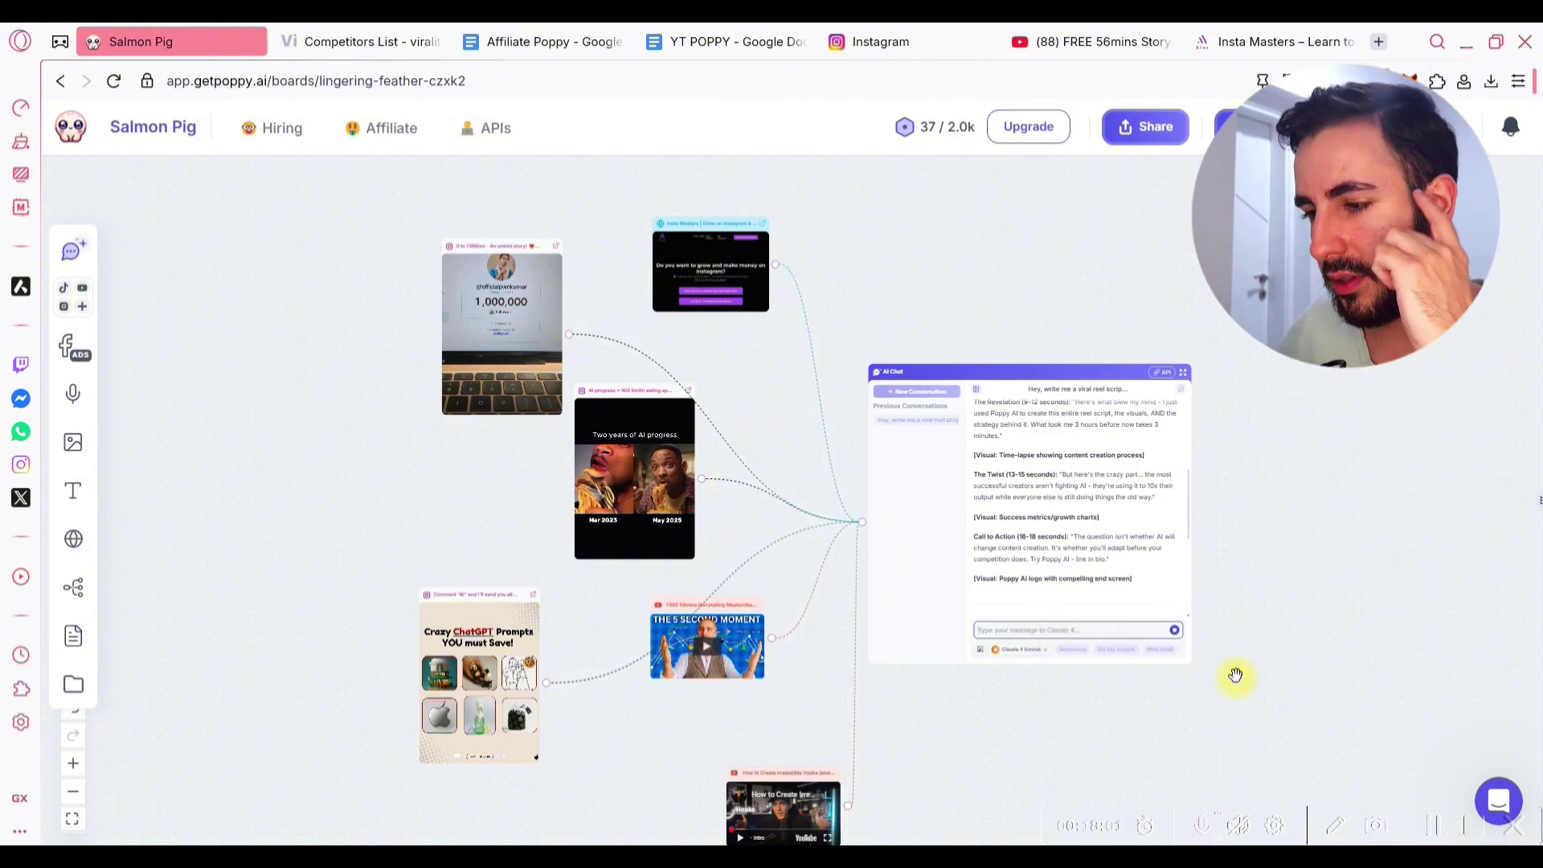
# - Ask 'Make me another script promoting my website' and zoom and pan to follow the streaming reply
pyautogui.scroll(-3, 1235, 675)
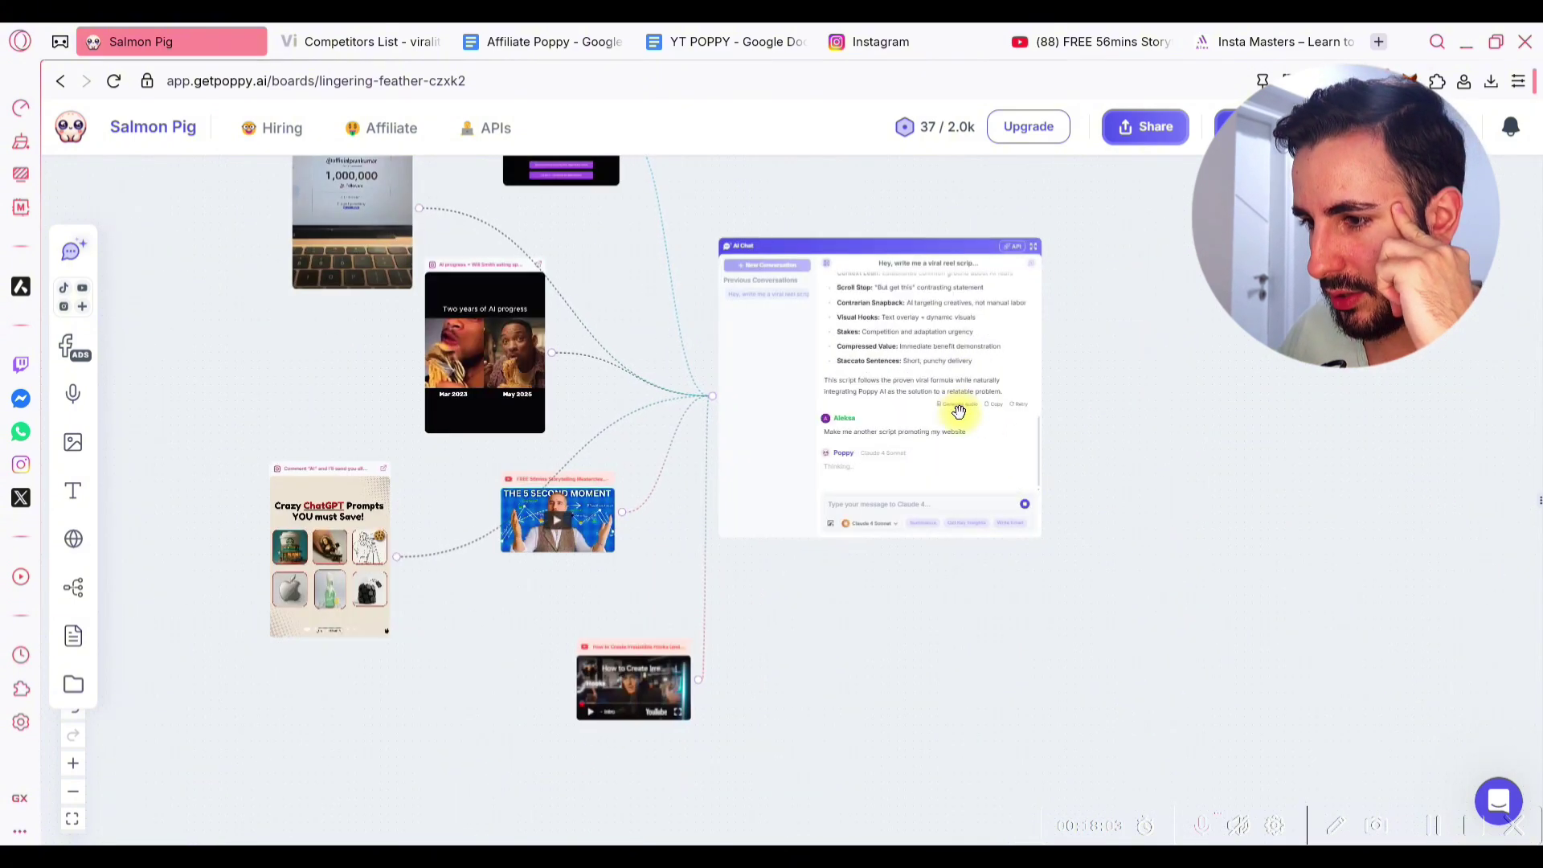
pyautogui.click(73, 763)
pyautogui.moveTo(1262, 428); pyautogui.dragTo(1171, 576)
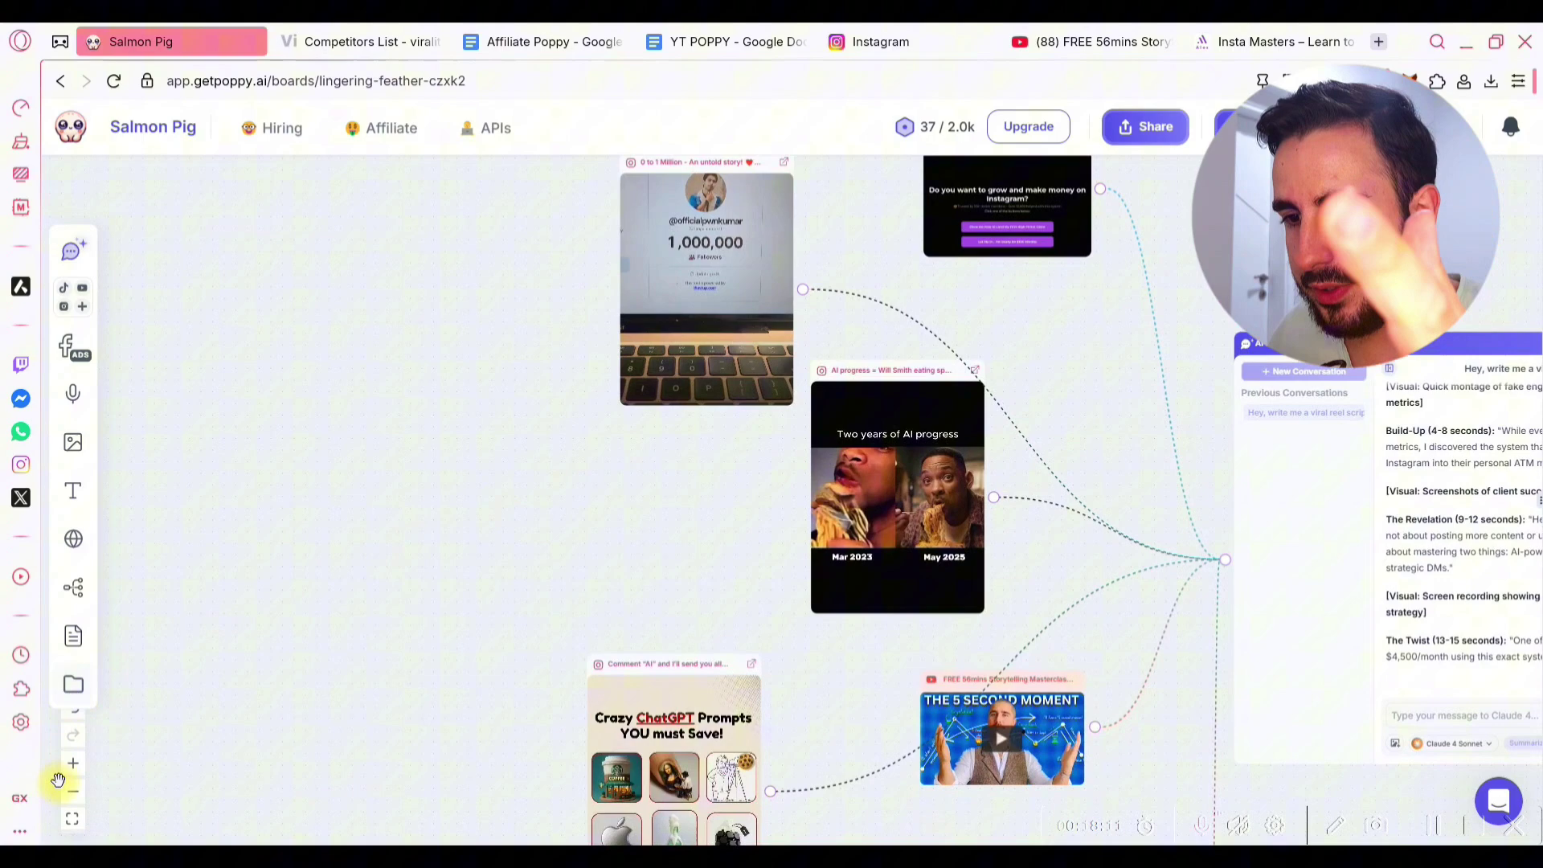
pyautogui.click(73, 792)
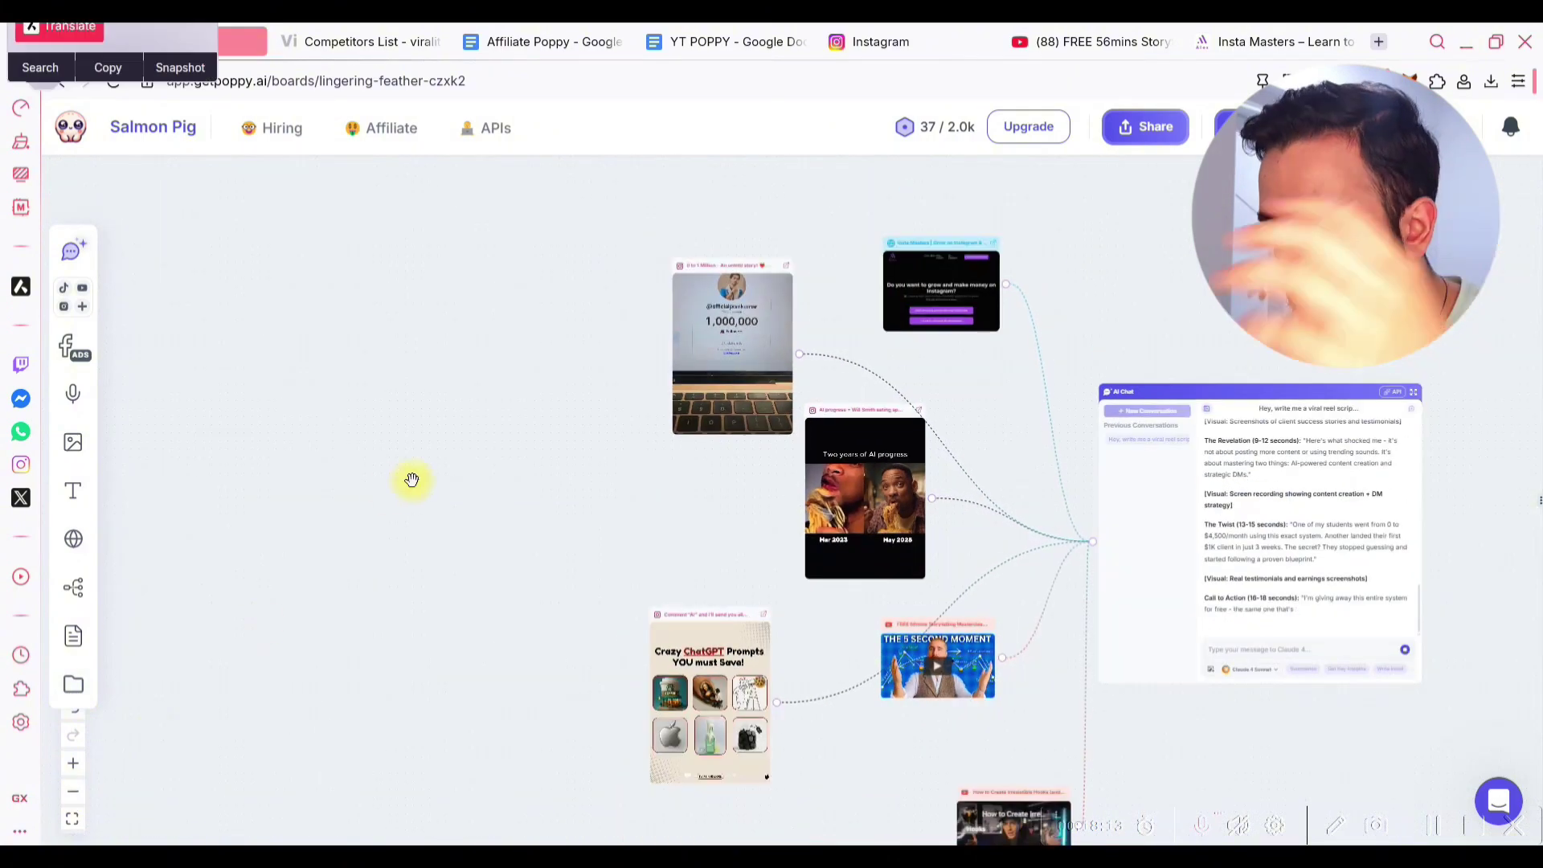
pyautogui.moveTo(813, 335); pyautogui.dragTo(710, 179)
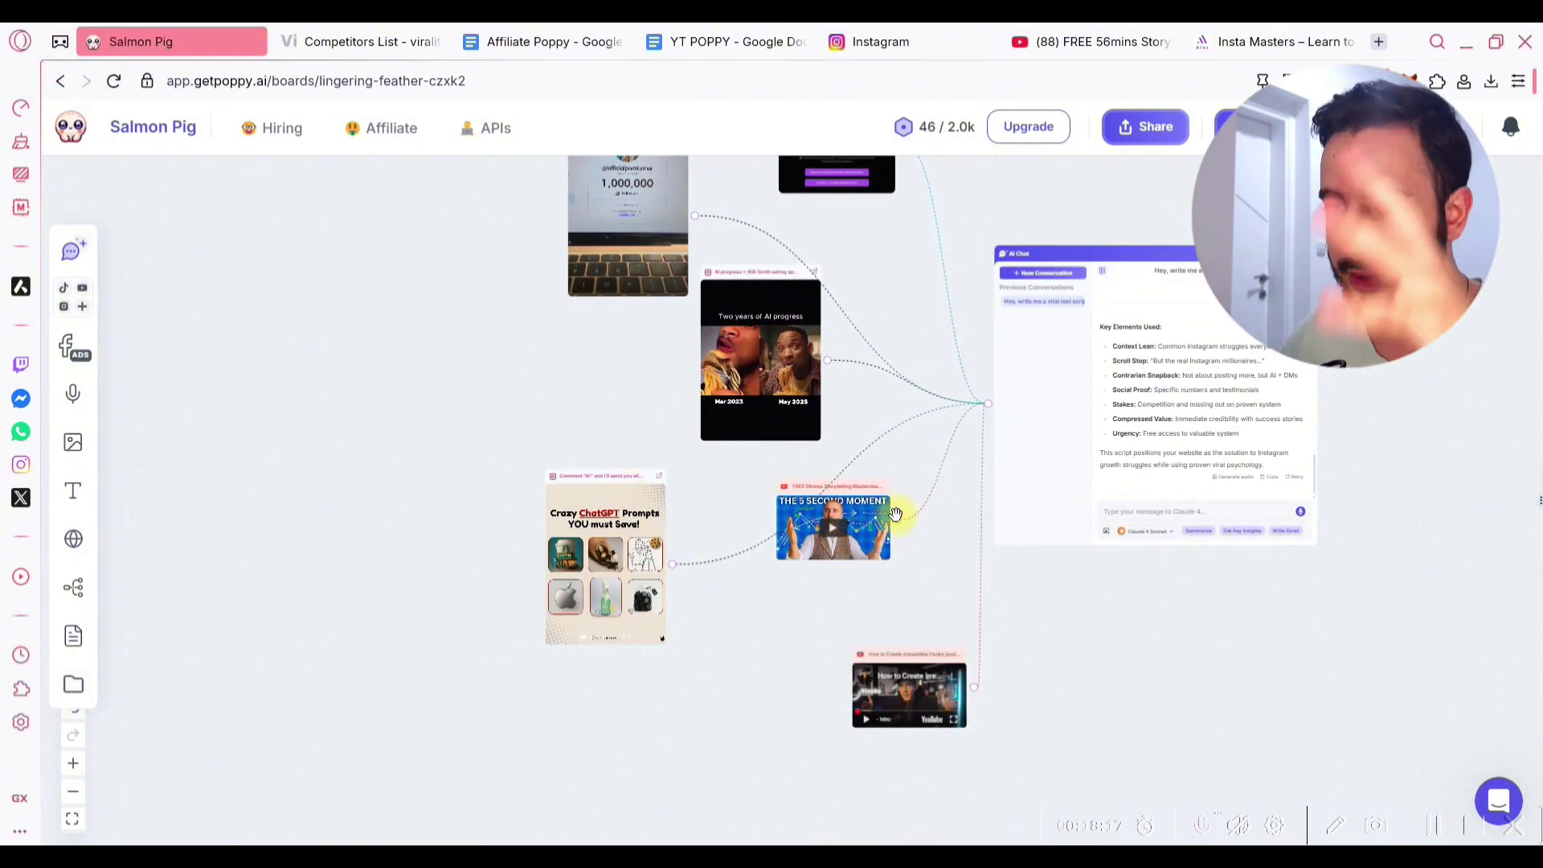
pyautogui.scroll(3, 664, 750)
pyautogui.hscroll(3, 664, 751)
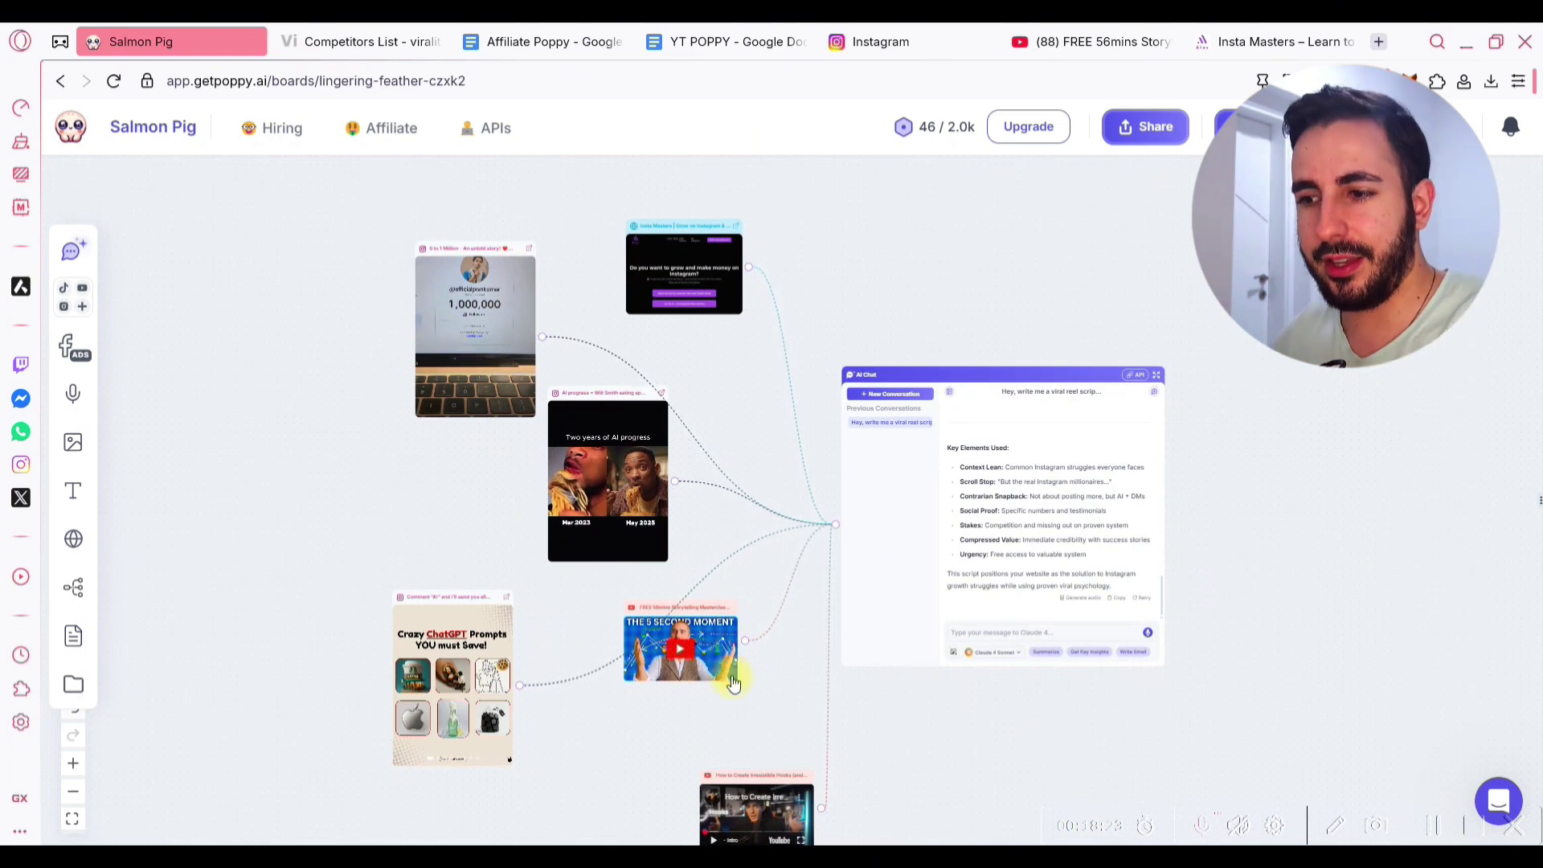
pyautogui.scroll(-2, 733, 682)
pyautogui.hscroll(2, 699, 624)
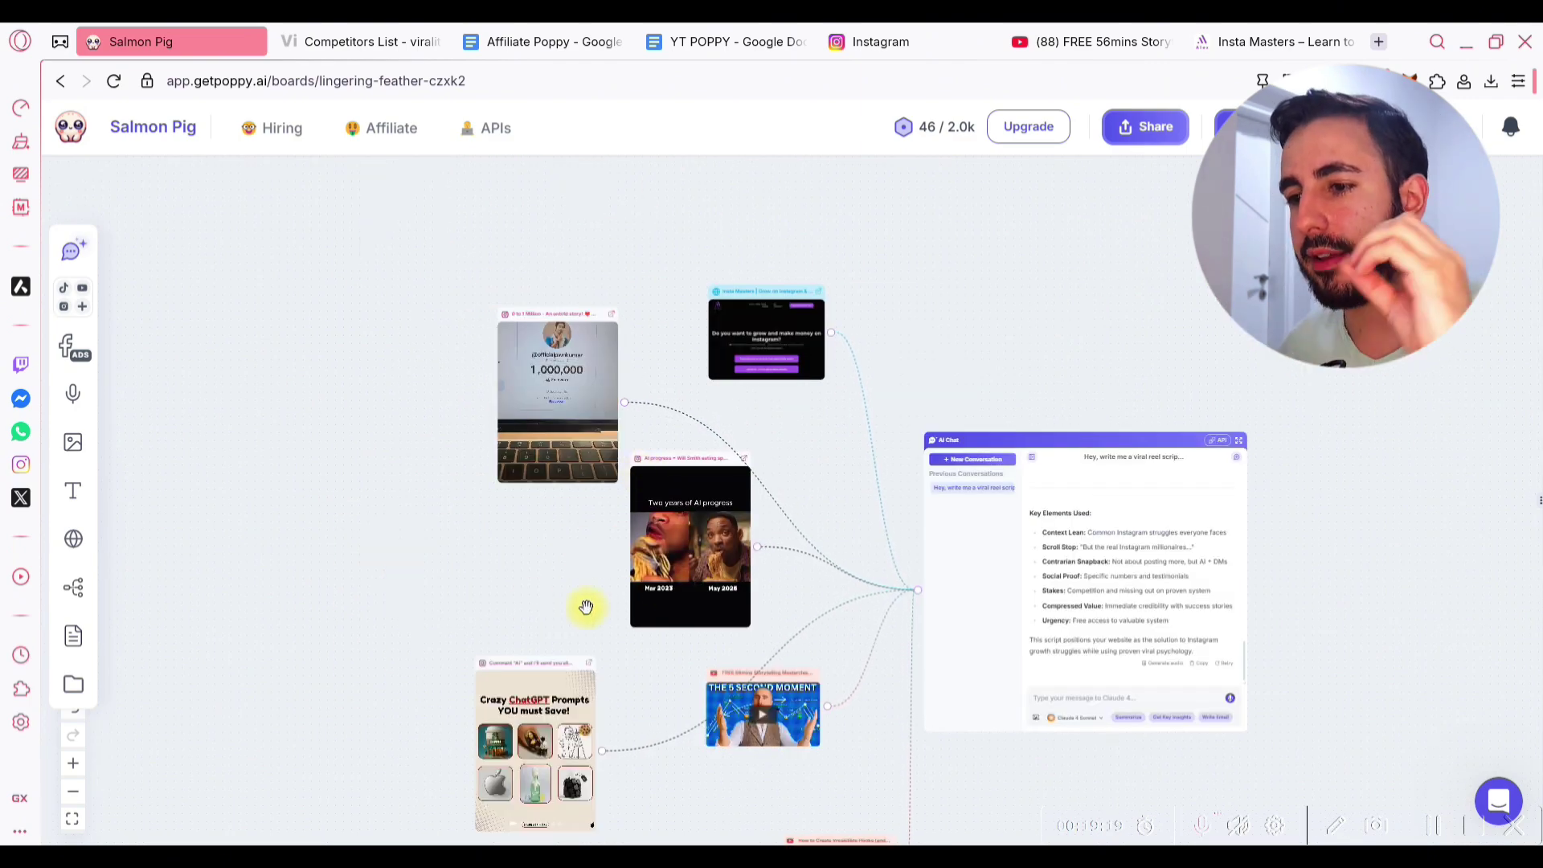
pyautogui.hscroll(4, 586, 607)
pyautogui.scroll(-1, 586, 607)
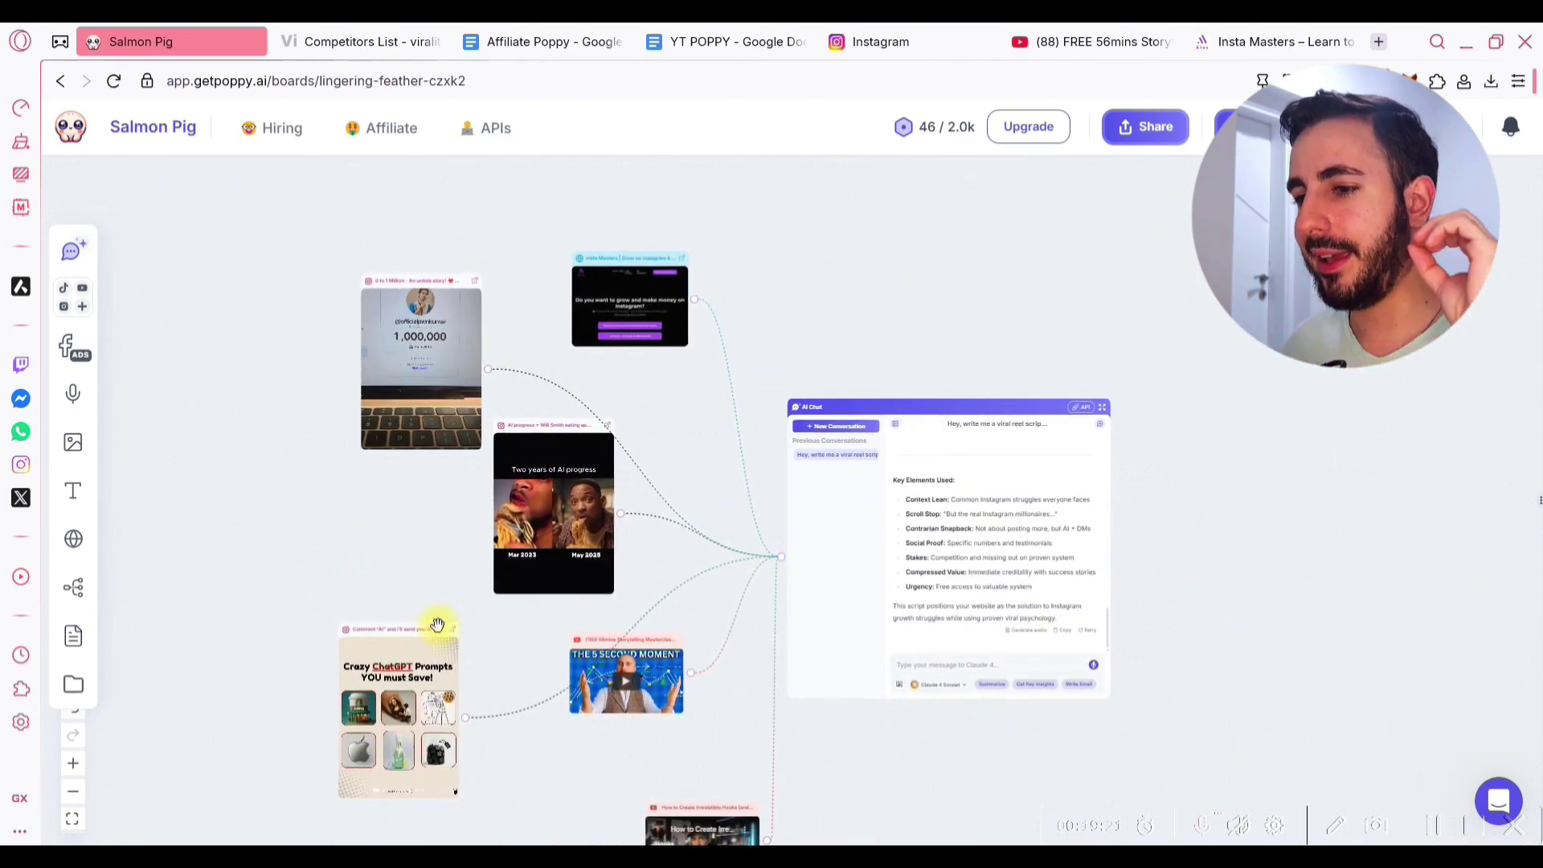